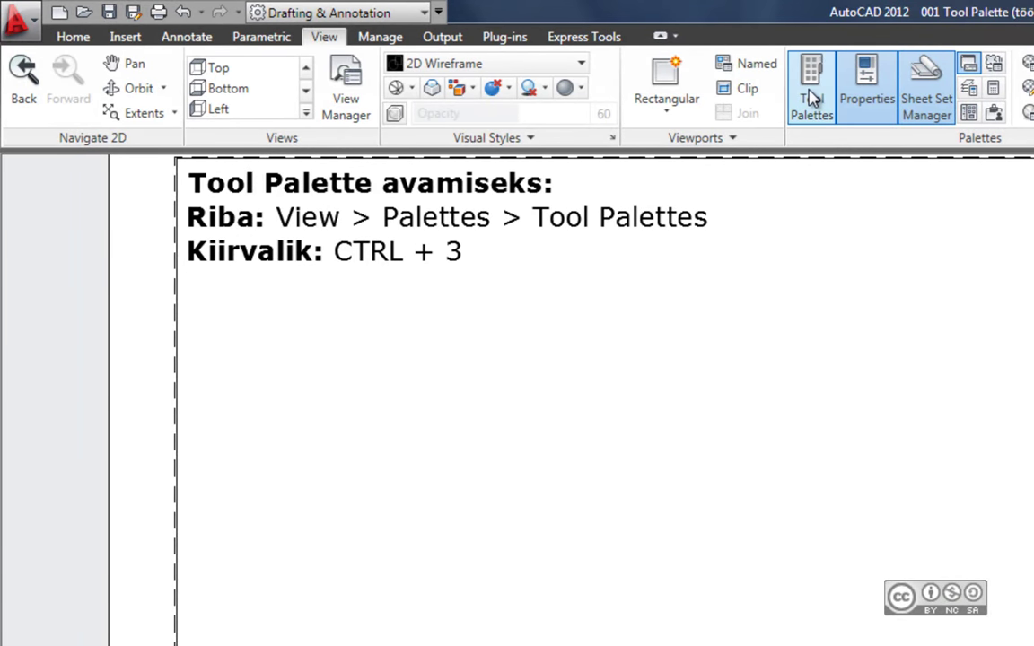
# - Open Tool Palettes and browse UKIE, UKIE Design and DMRB before returning to Annotation
pyautogui.click(810, 99)
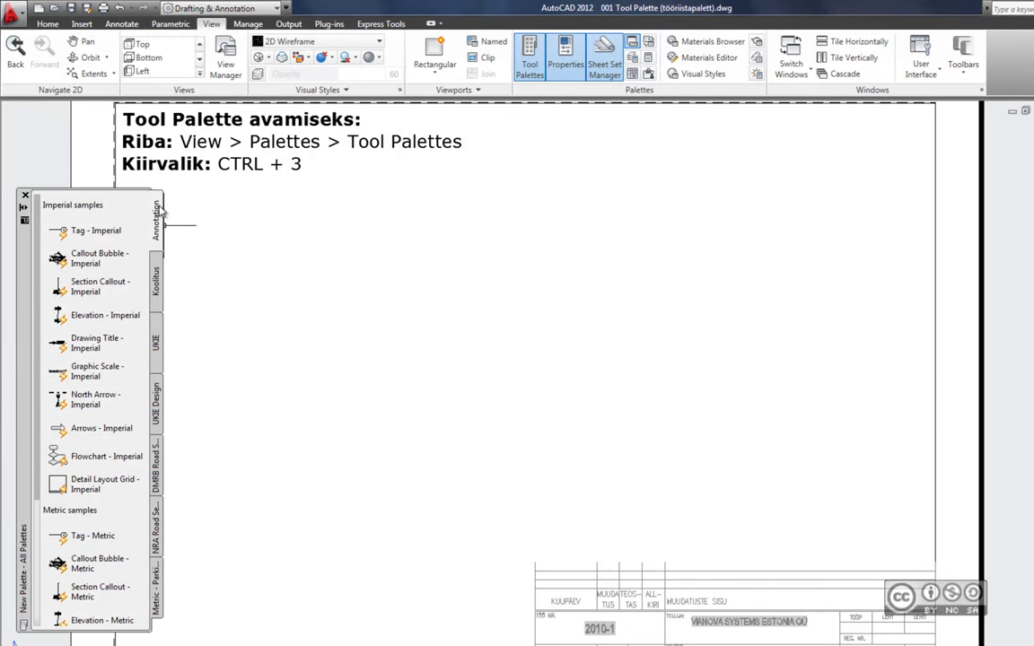
pyautogui.click(155, 345)
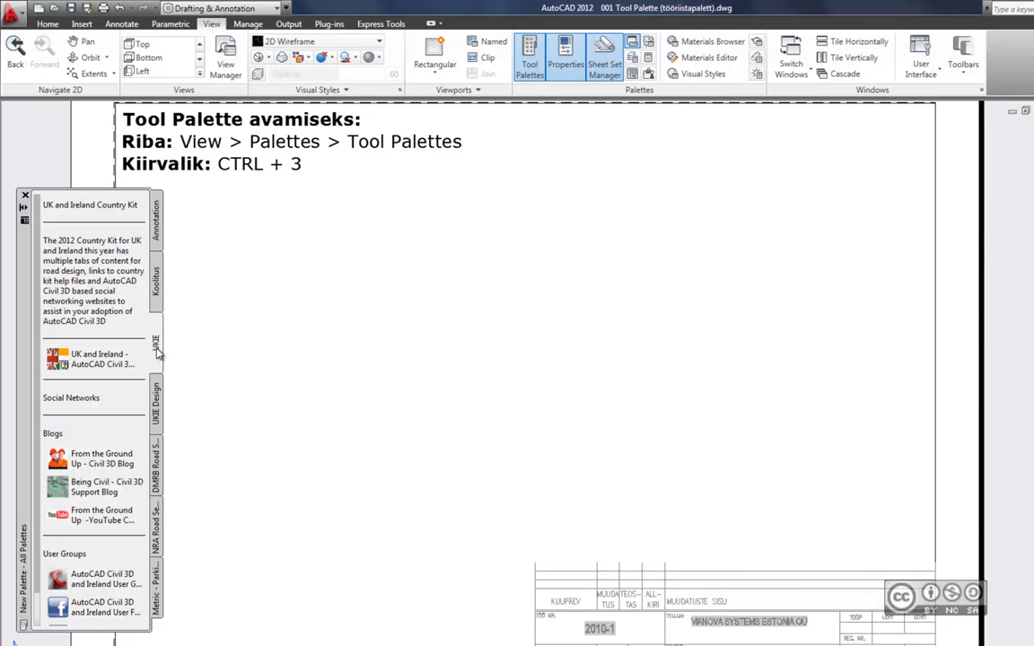
pyautogui.click(156, 401)
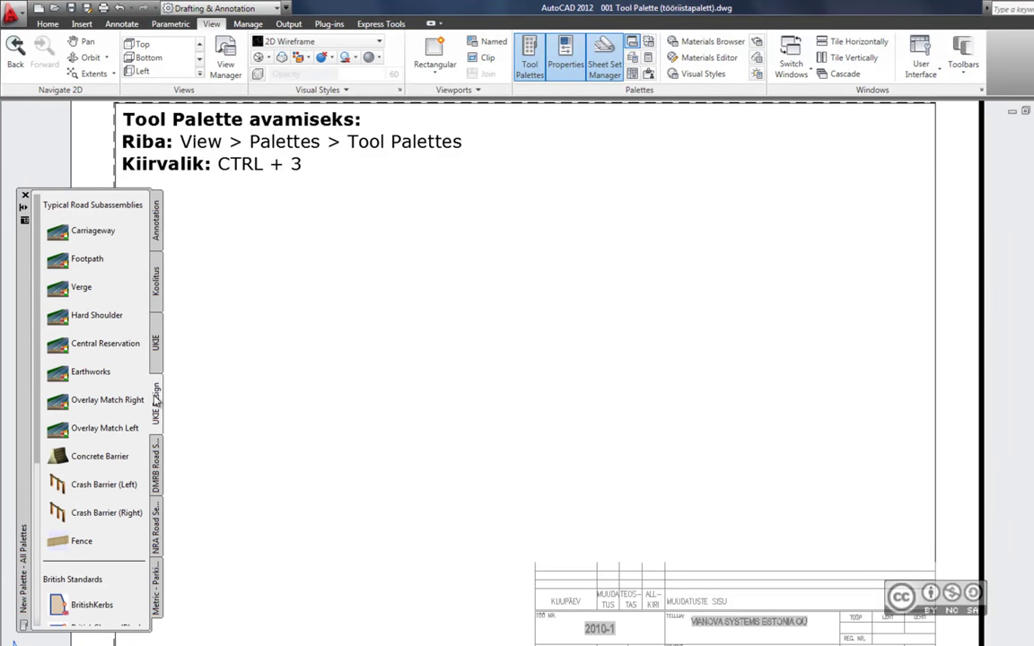
pyautogui.click(155, 460)
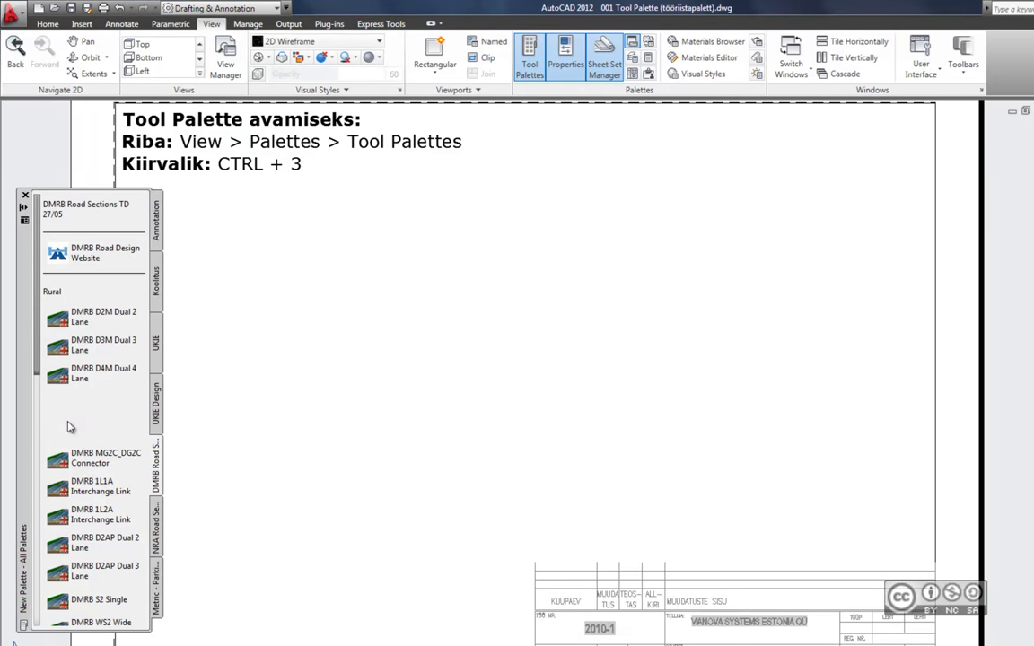
pyautogui.moveTo(34, 278)
pyautogui.mouseDown()
pyautogui.moveTo(31, 442)
pyautogui.moveTo(31, 260)
pyautogui.mouseUp()
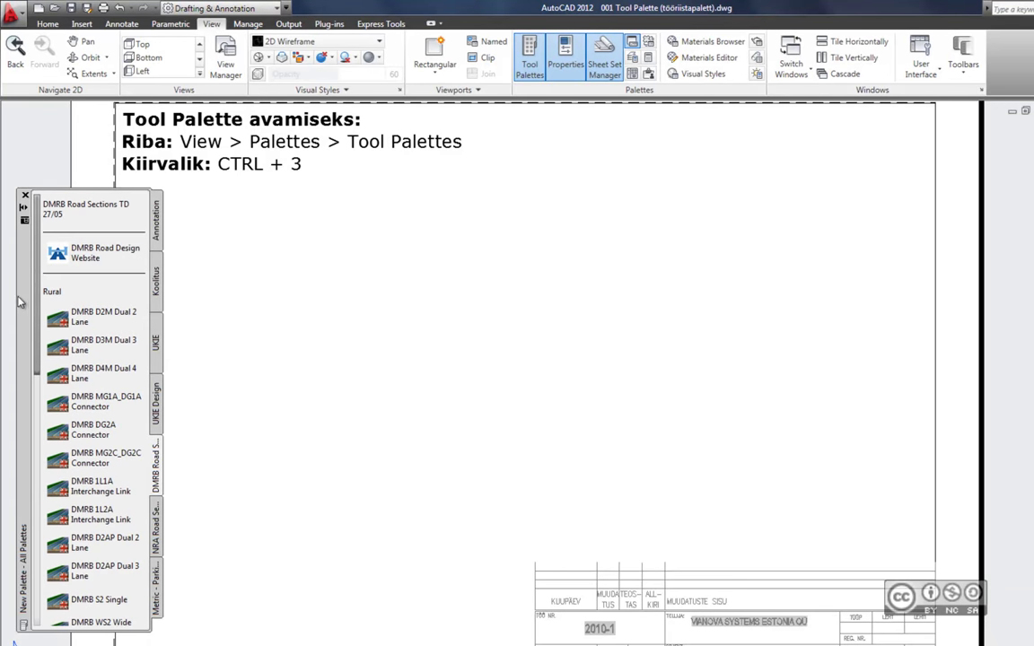
pyautogui.click(158, 231)
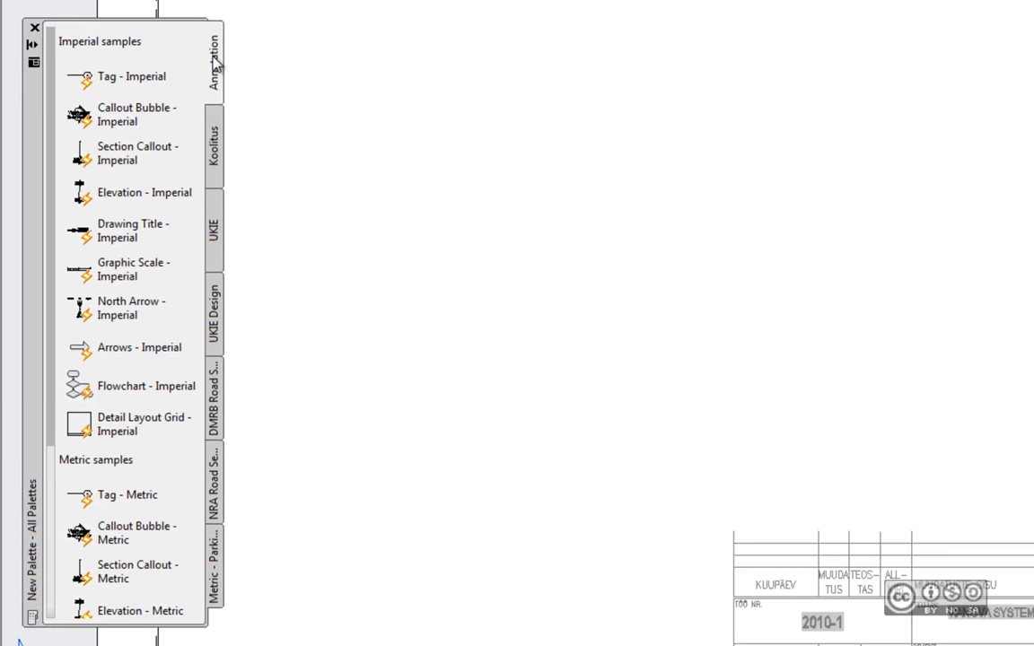
# - Add a blank palette below Annotation and name it 'Töövahendid'
pyautogui.rightClick(212, 56)
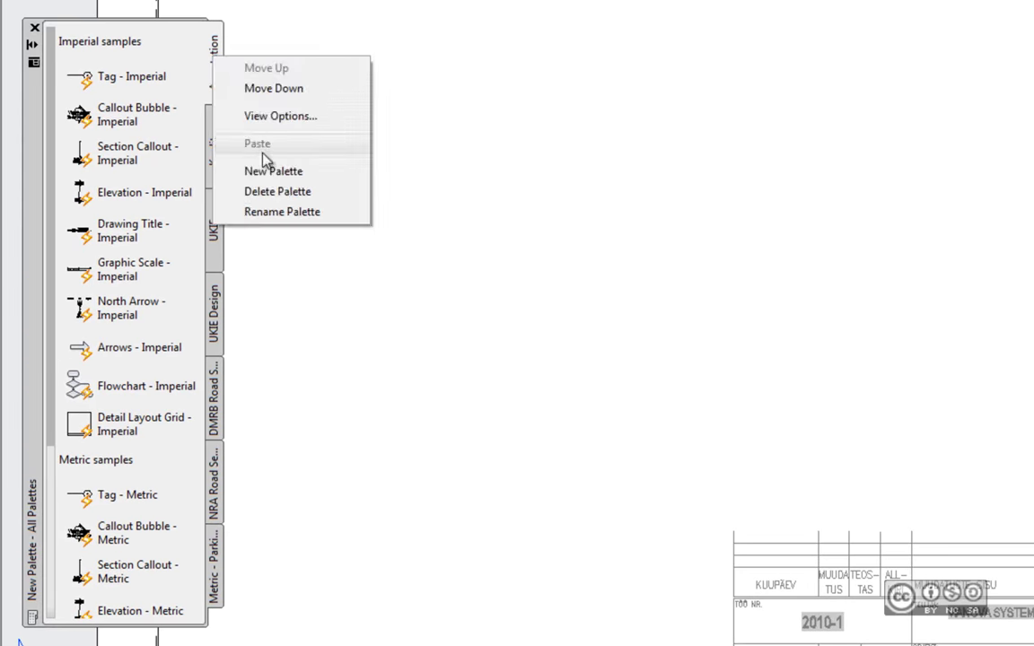
pyautogui.click(269, 172)
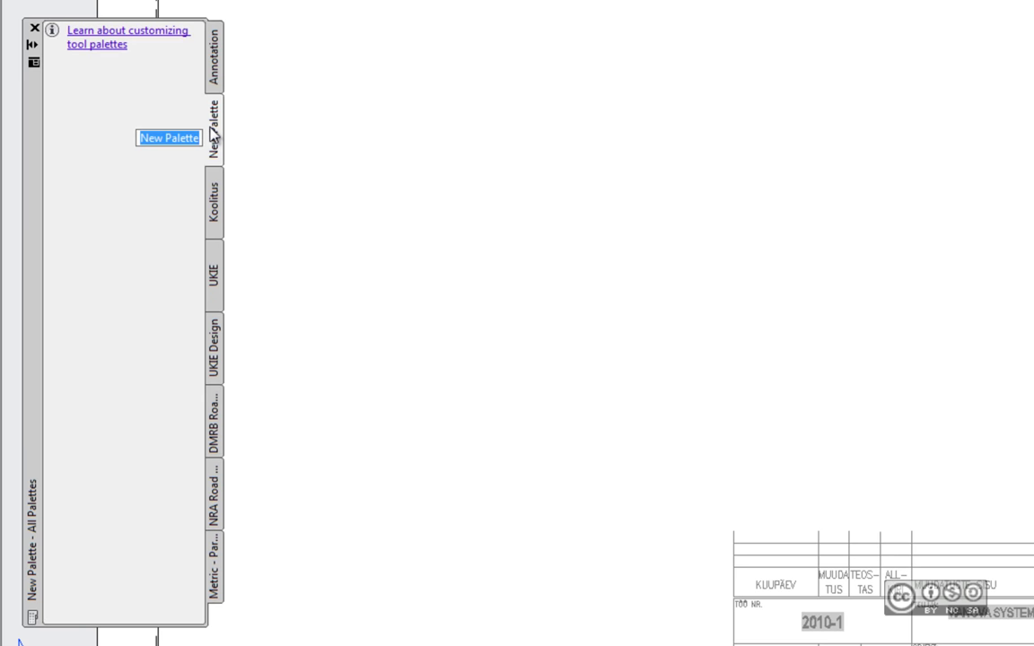
pyautogui.write('Töövahendid')
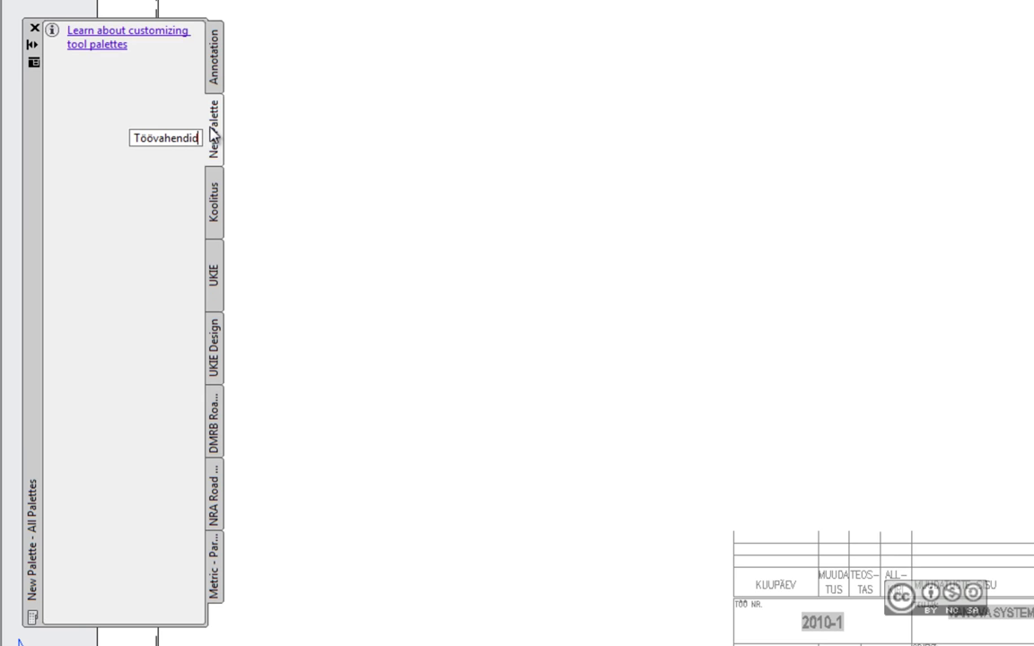
pyautogui.press('Return')
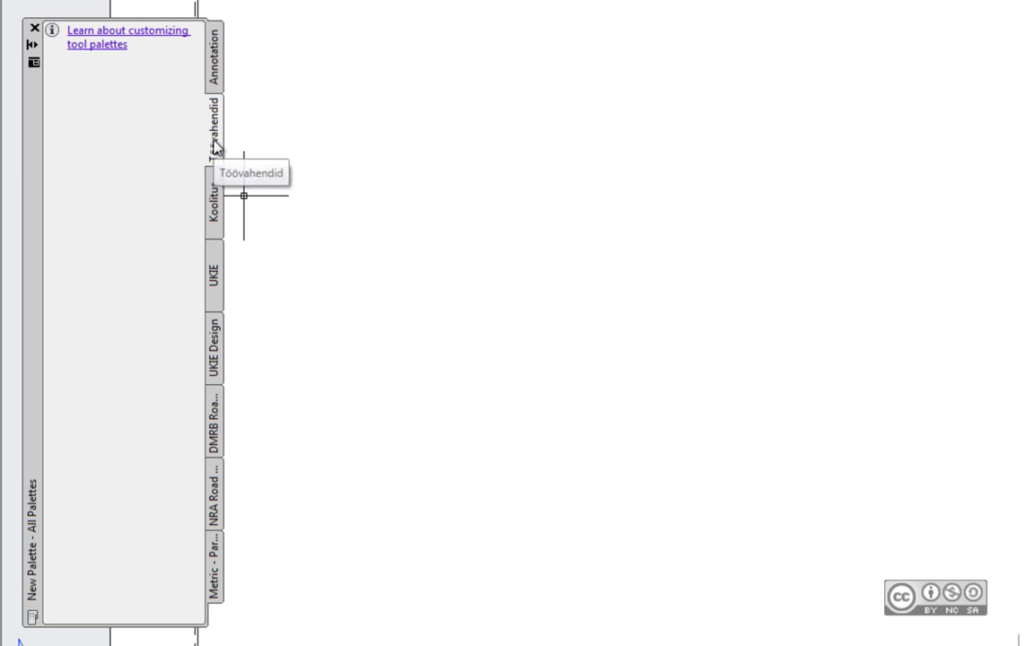
# - In Customize Palettes, drag 'Töövahendid' into the 'Minu töövahendid' group, then close the dialog
pyautogui.rightClick(33, 310)
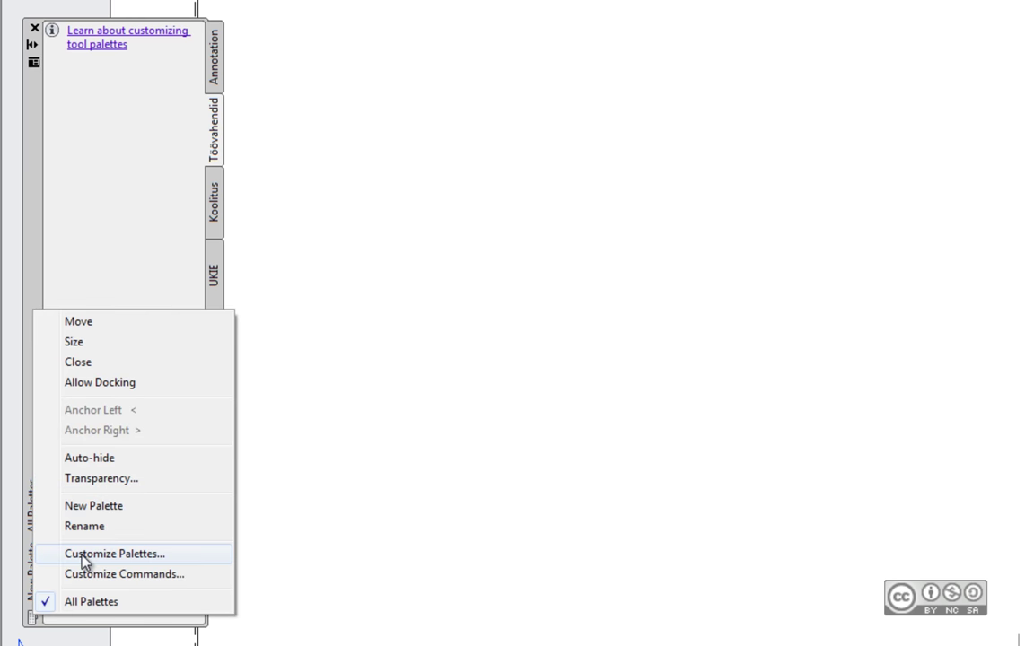
pyautogui.click(90, 556)
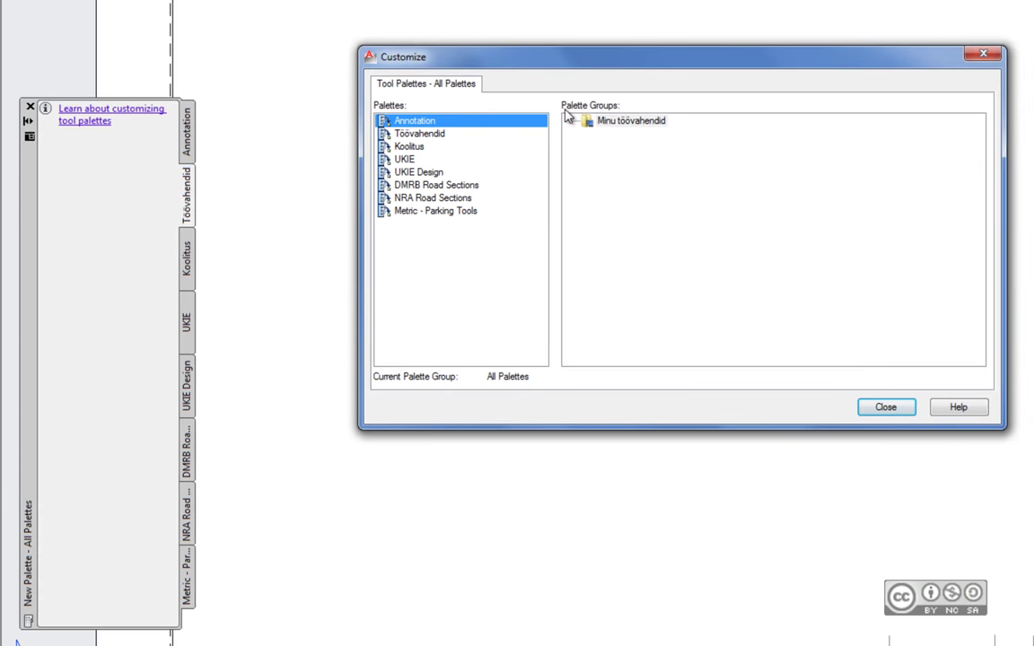
pyautogui.rightClick(614, 161)
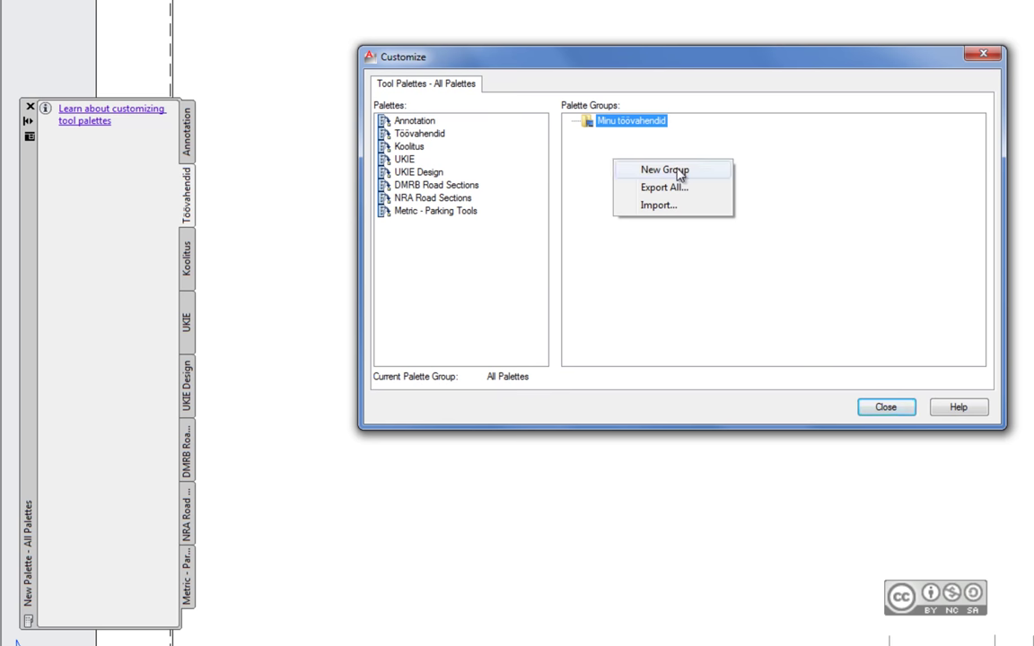
pyautogui.click(578, 123)
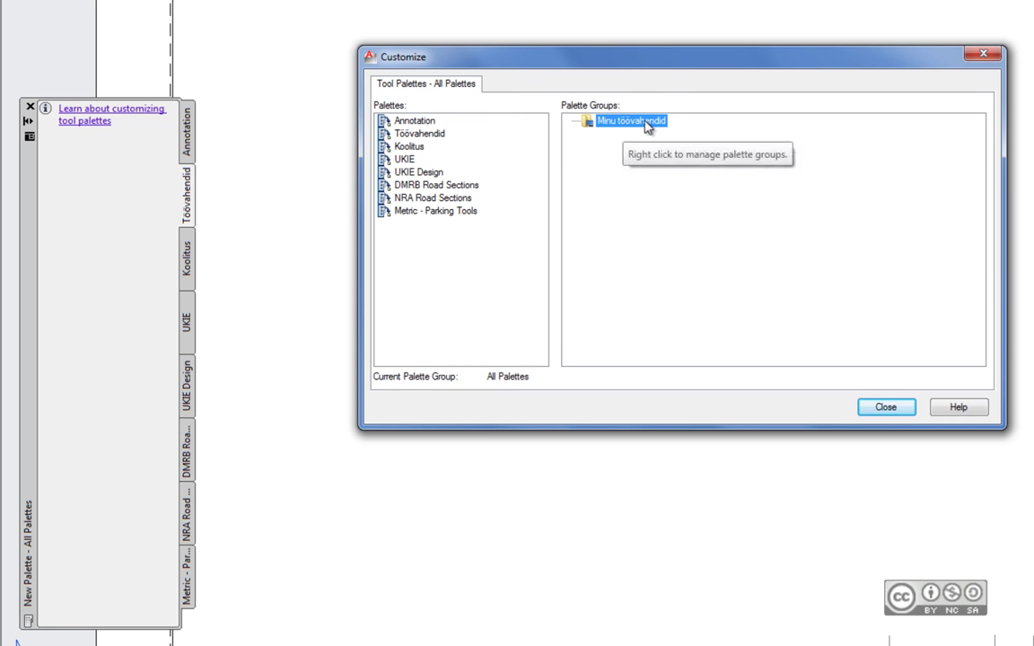
pyautogui.click(438, 133)
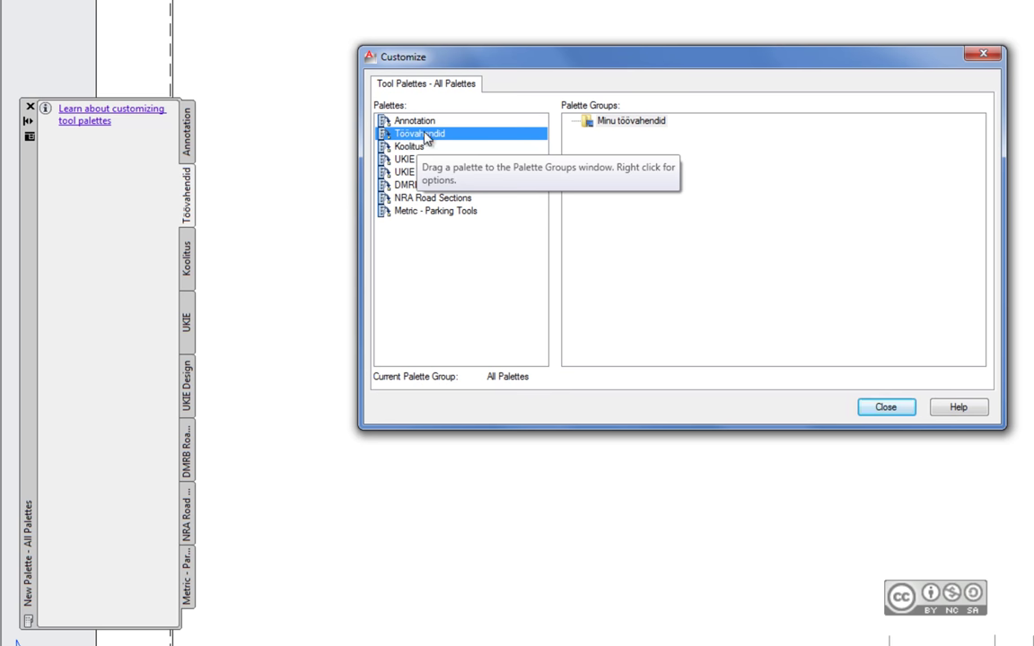
pyautogui.moveTo(425, 137); pyautogui.dragTo(664, 132)
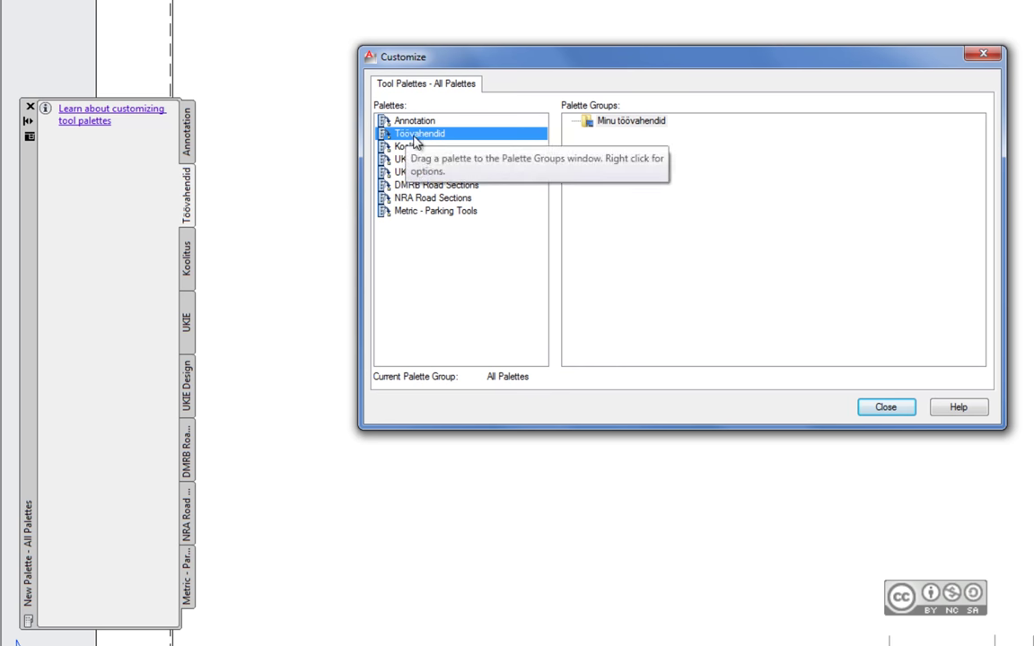
pyautogui.moveTo(403, 141); pyautogui.dragTo(628, 151)
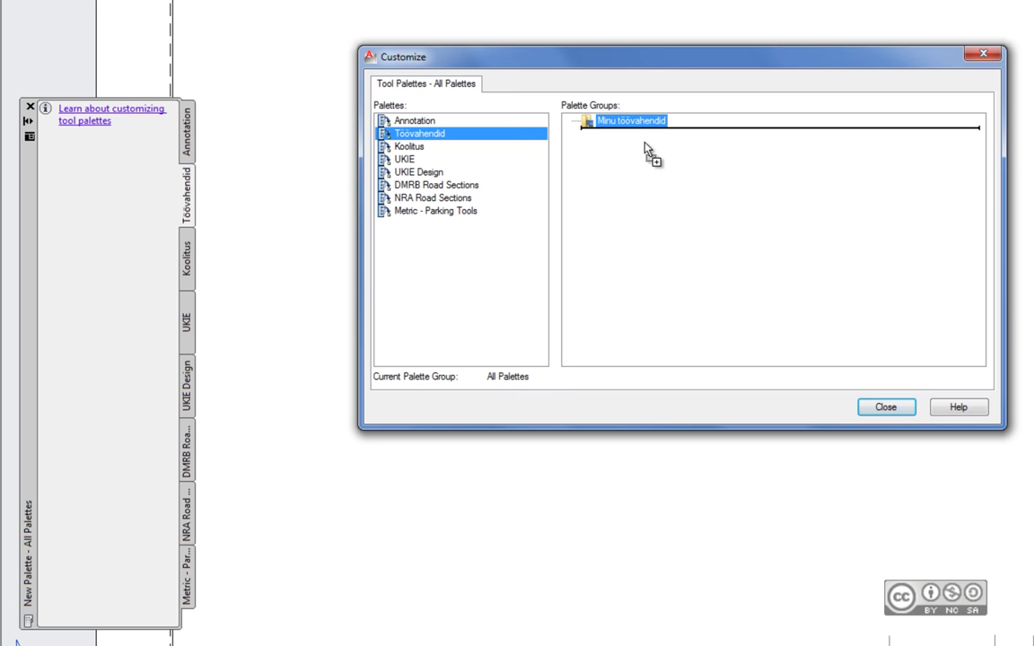
pyautogui.moveTo(644, 147); pyautogui.dragTo(642, 147)
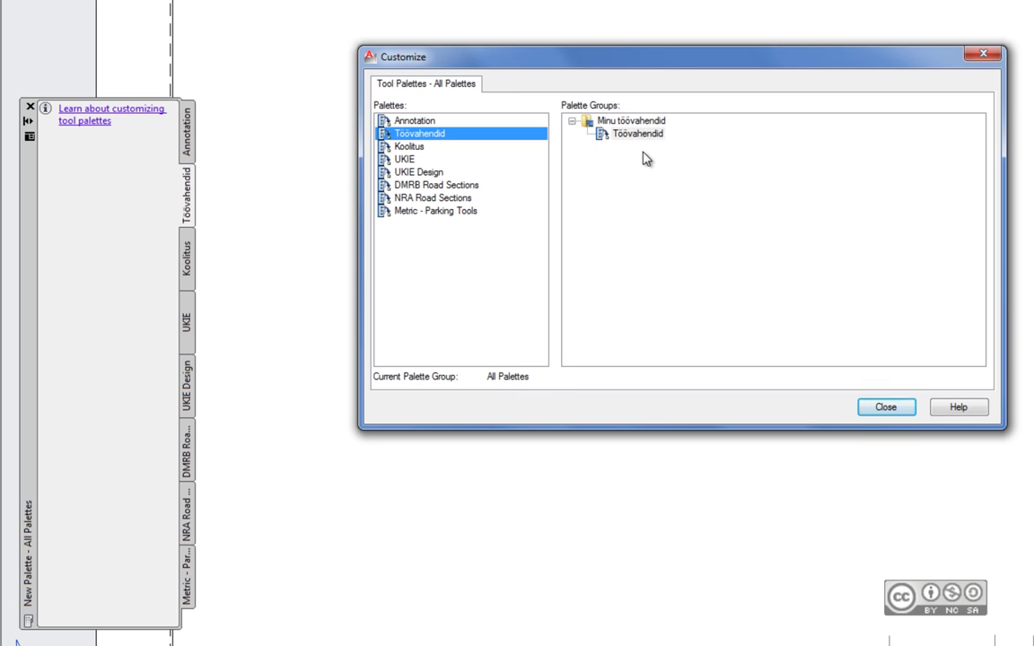
pyautogui.click(887, 409)
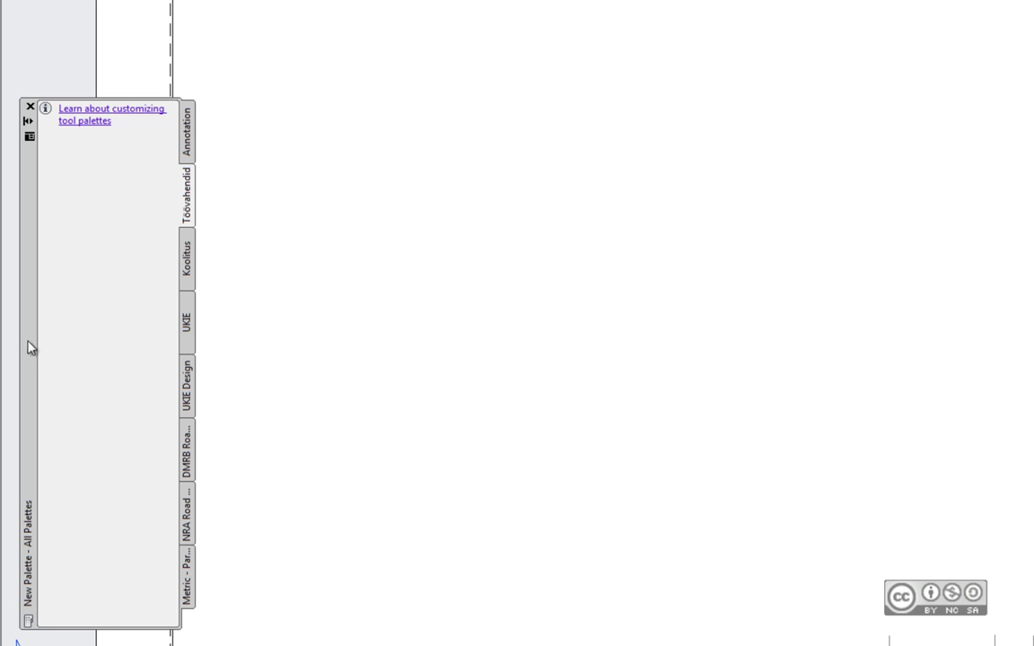
# - Switch the Tool Palettes window to display only the 'Minu töövahendid' group
pyautogui.rightClick(29, 347)
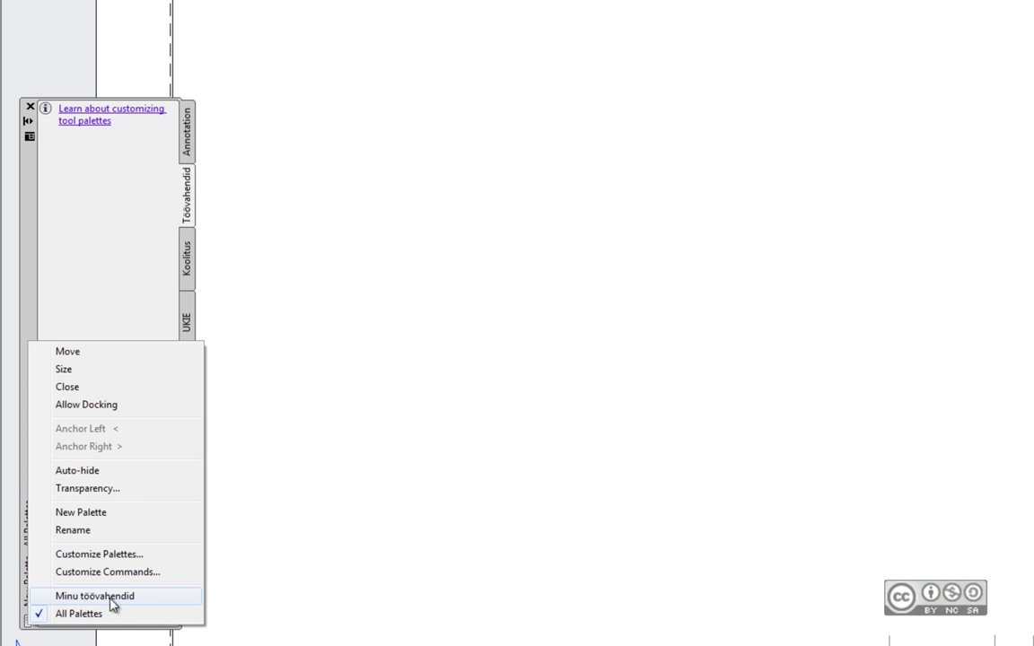
pyautogui.click(113, 596)
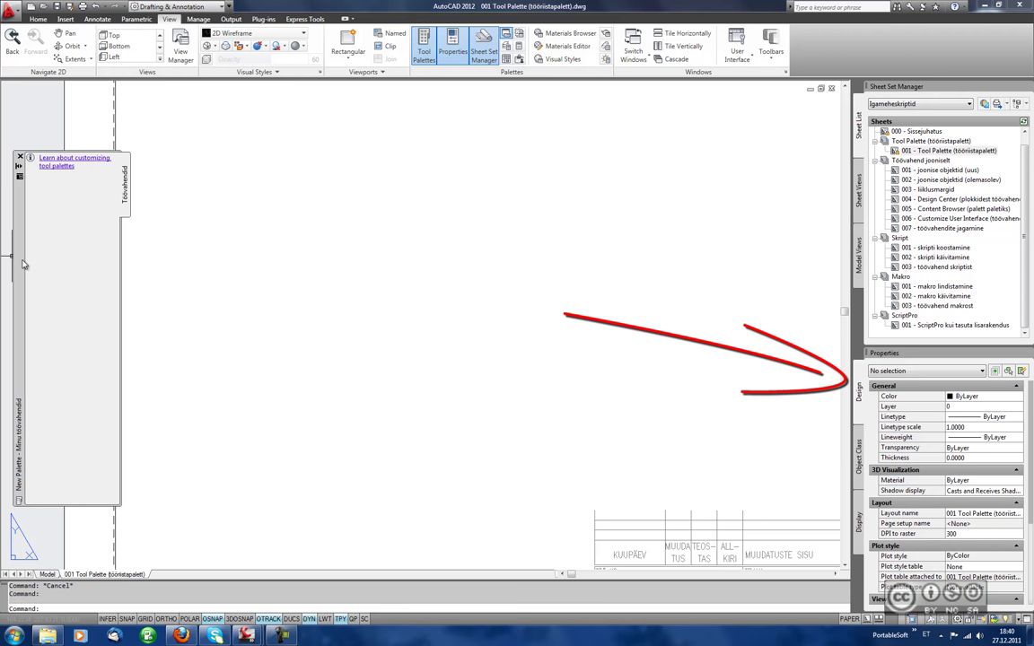
# - Dock the palette on the left edge, then turn off Allow Docking so it floats
pyautogui.moveTo(23, 263); pyautogui.dragTo(32, 258)
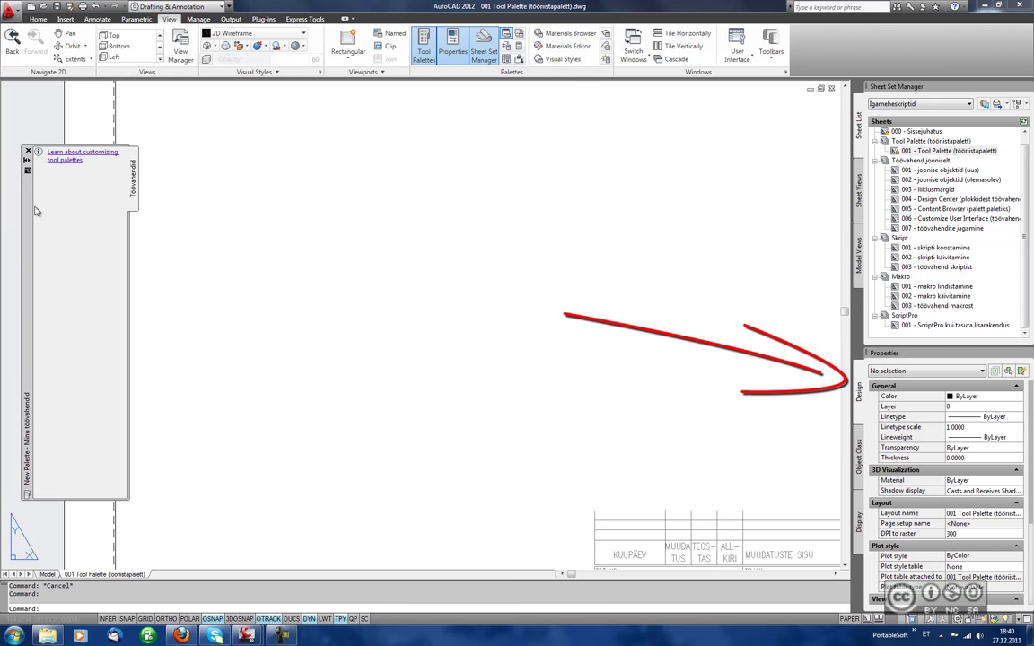
pyautogui.click(26, 160)
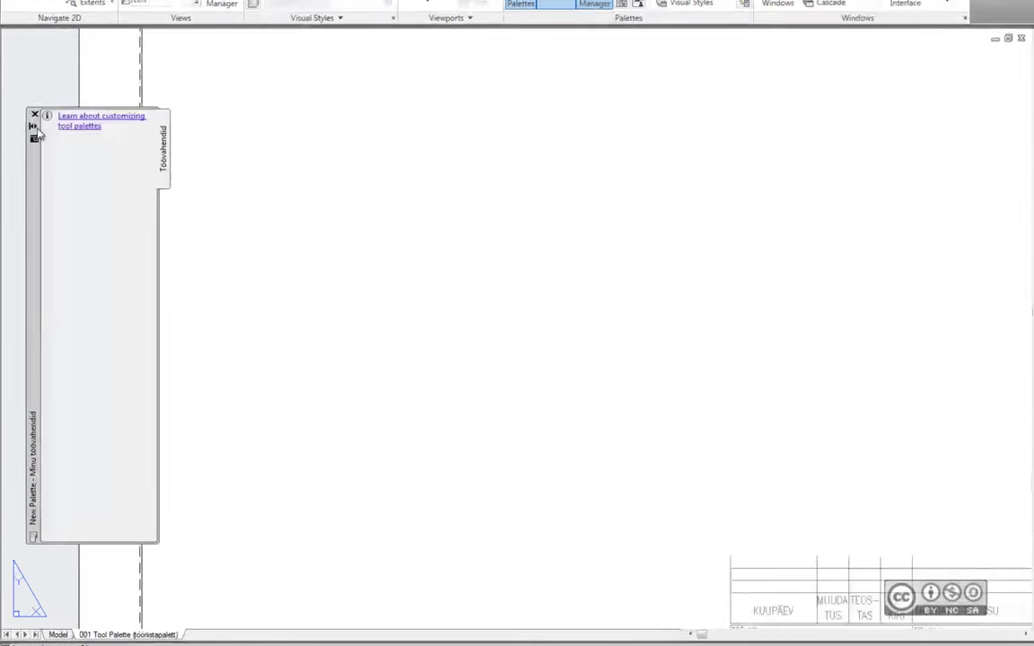
pyautogui.rightClick(50, 114)
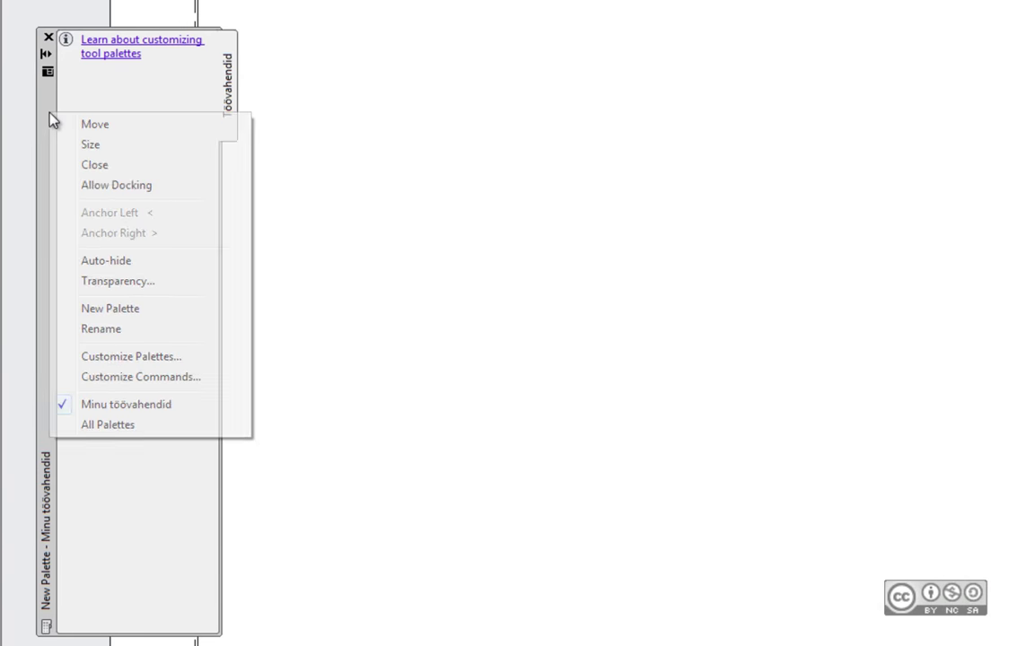
pyautogui.click(124, 195)
pyautogui.moveTo(26, 213); pyautogui.dragTo(15, 231)
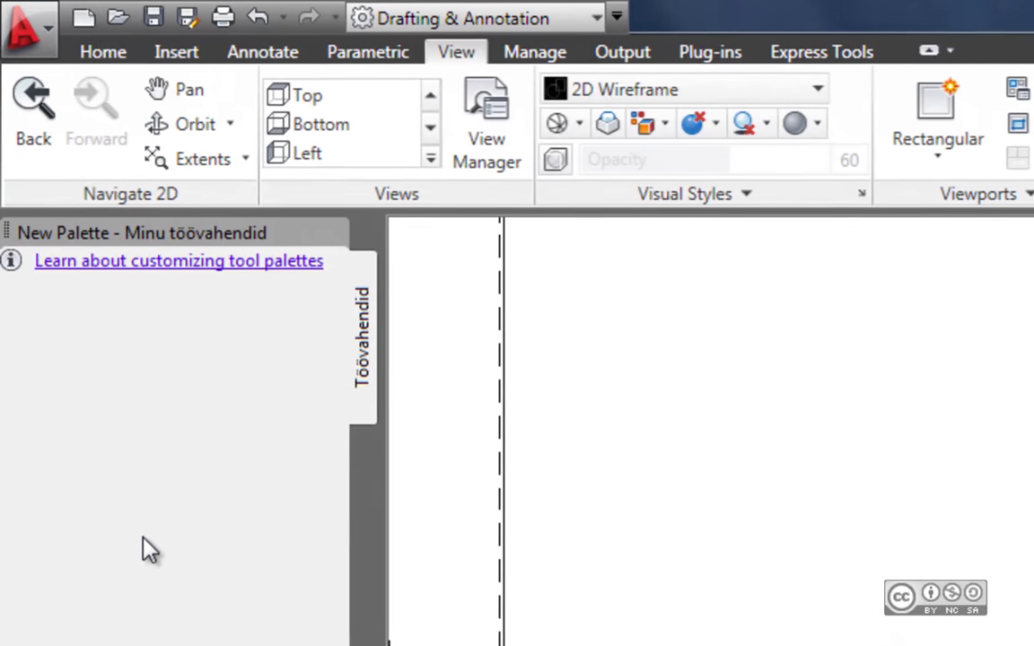
pyautogui.rightClick(67, 235)
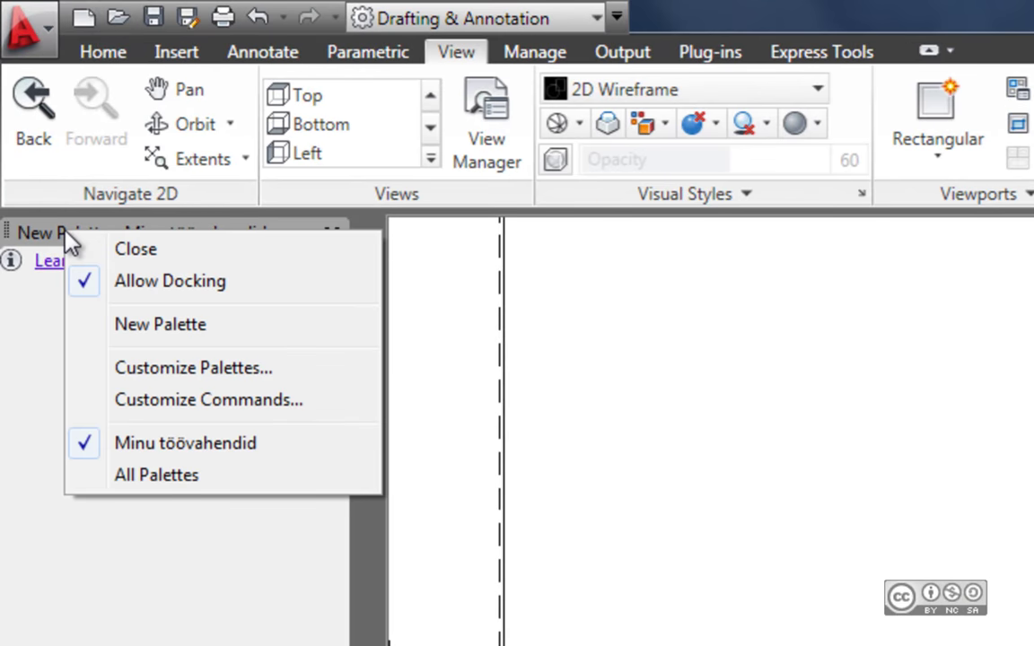
pyautogui.click(151, 279)
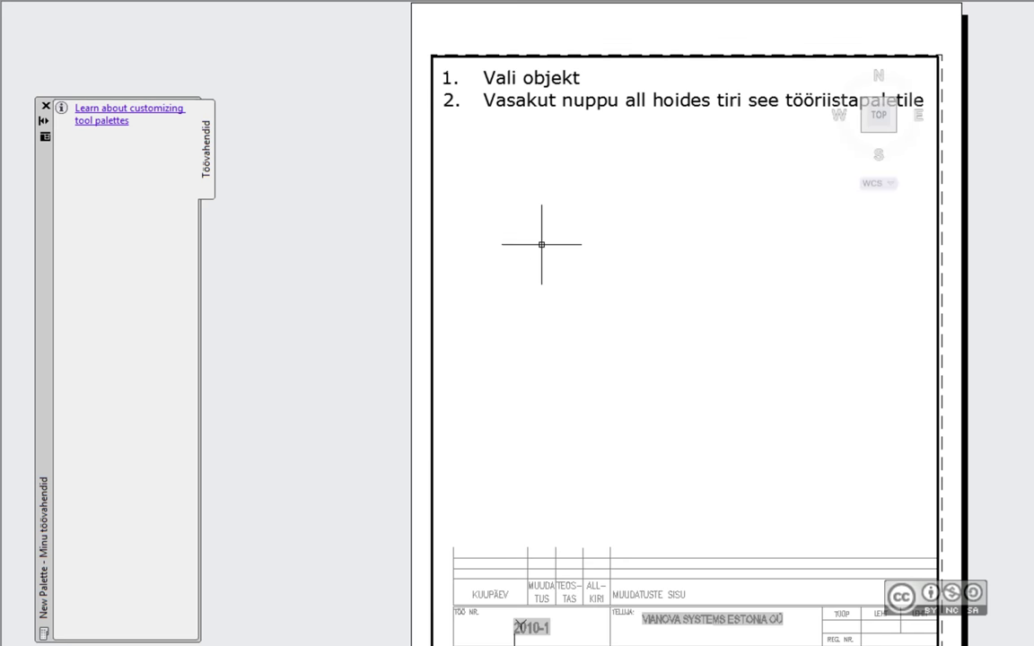
# - Draw a single diagonal line on the sheet with the LINE command
pyautogui.scroll(1, 529, 240)
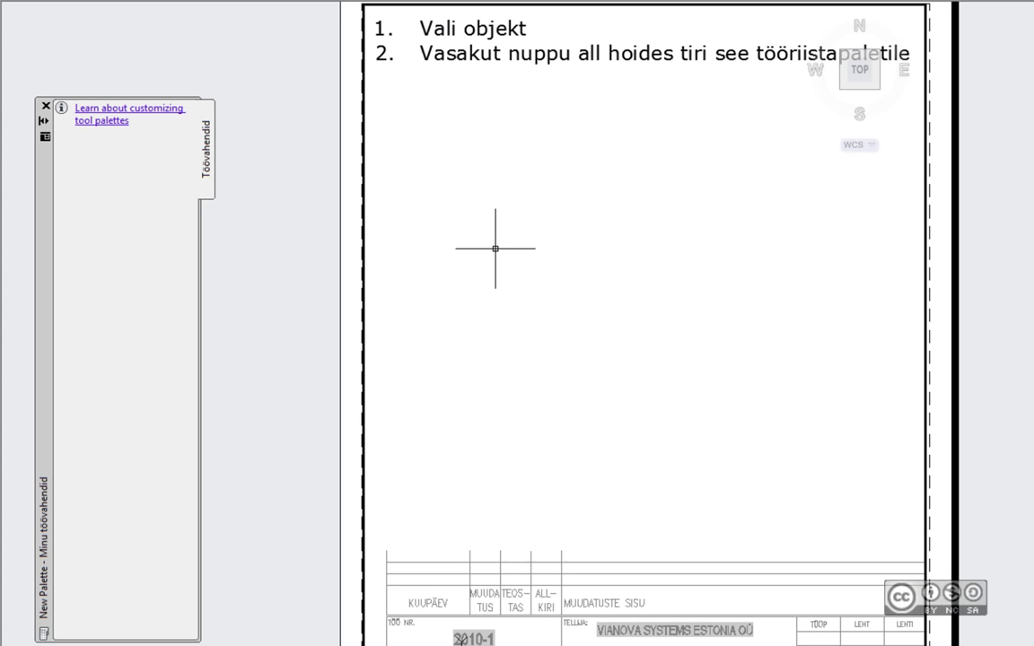
pyautogui.write('l')
pyautogui.press('Return')
pyautogui.click(449, 264)
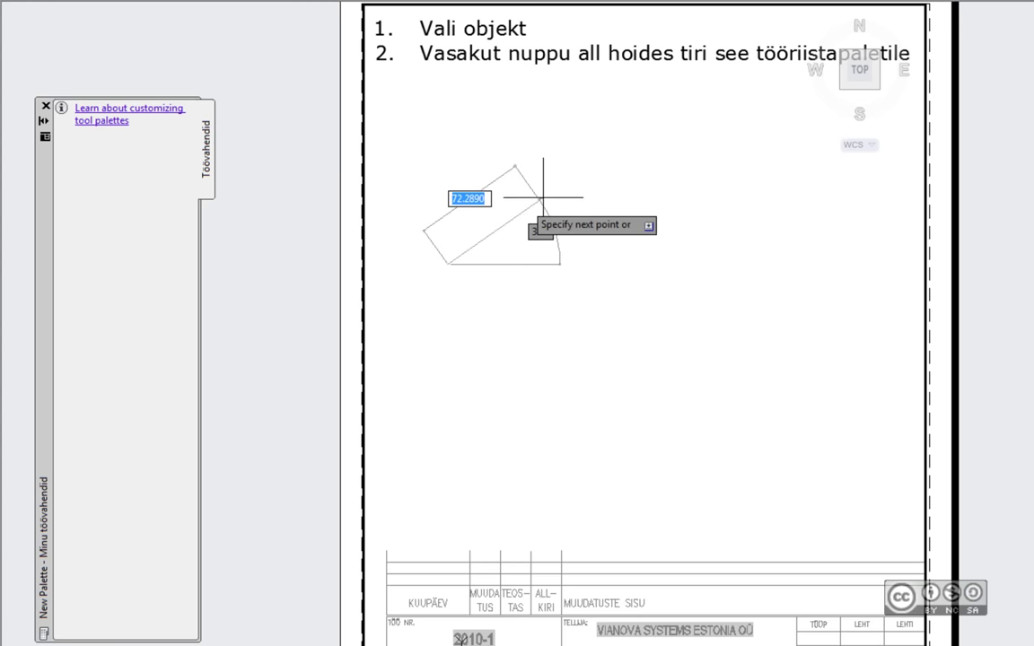
pyautogui.click(598, 183)
pyautogui.press('Return')
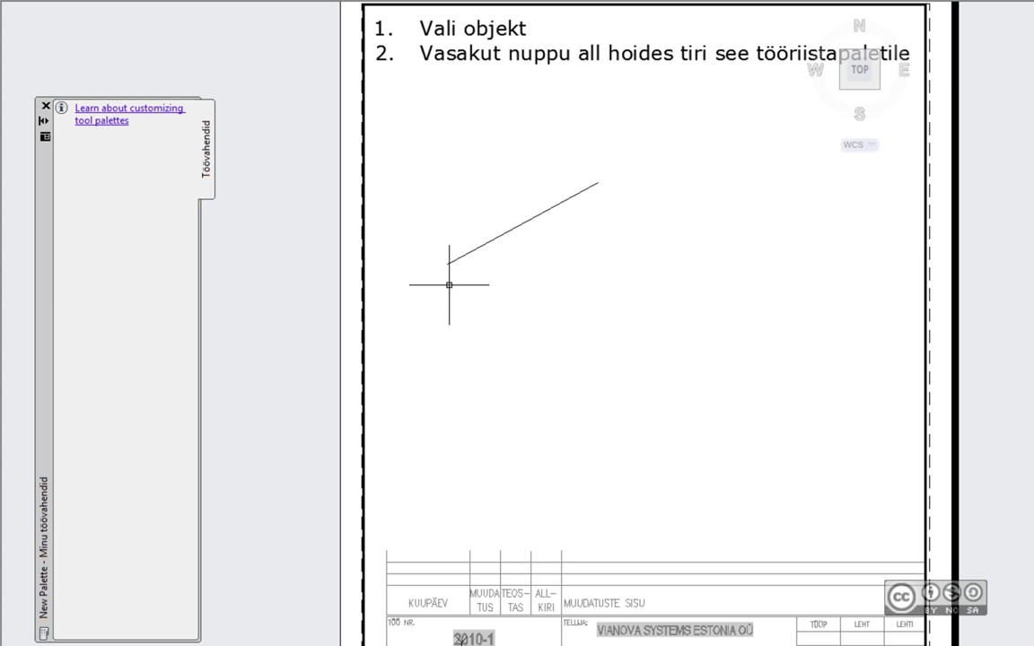
# - Give the line Red colour and a 0.60 mm lineweight in Properties
pyautogui.click(509, 230)
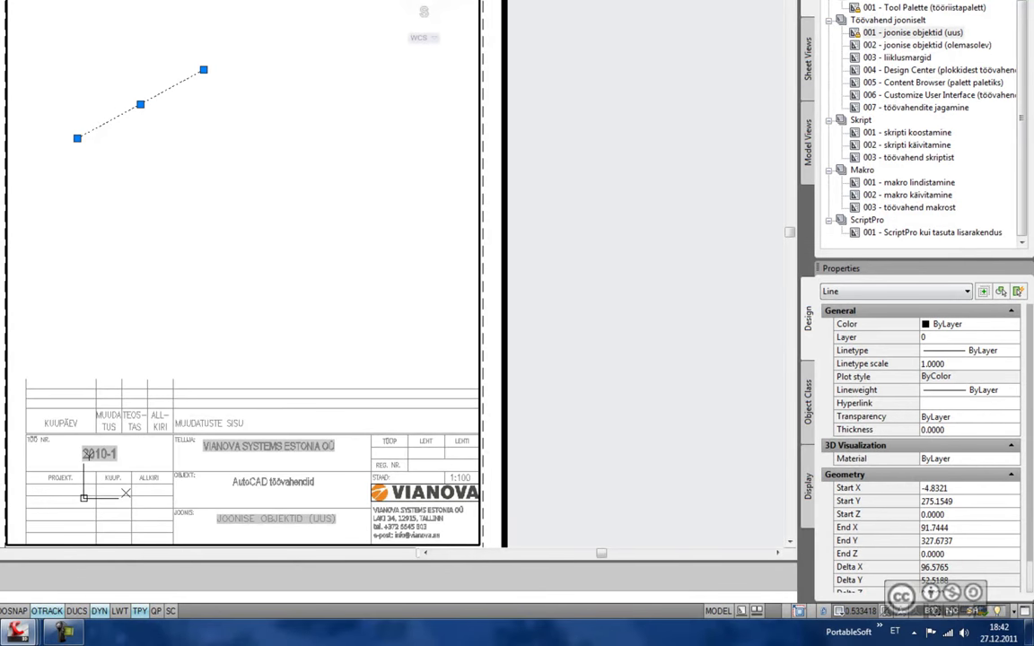
pyautogui.click(969, 324)
pyautogui.click(1015, 324)
pyautogui.click(942, 362)
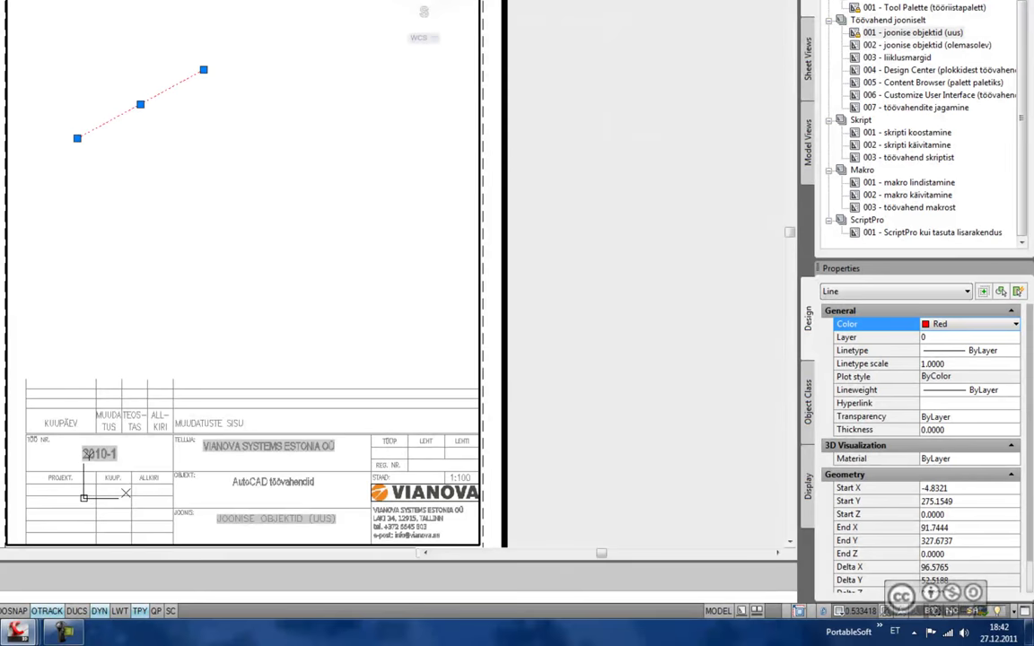
pyautogui.click(969, 389)
pyautogui.click(1015, 389)
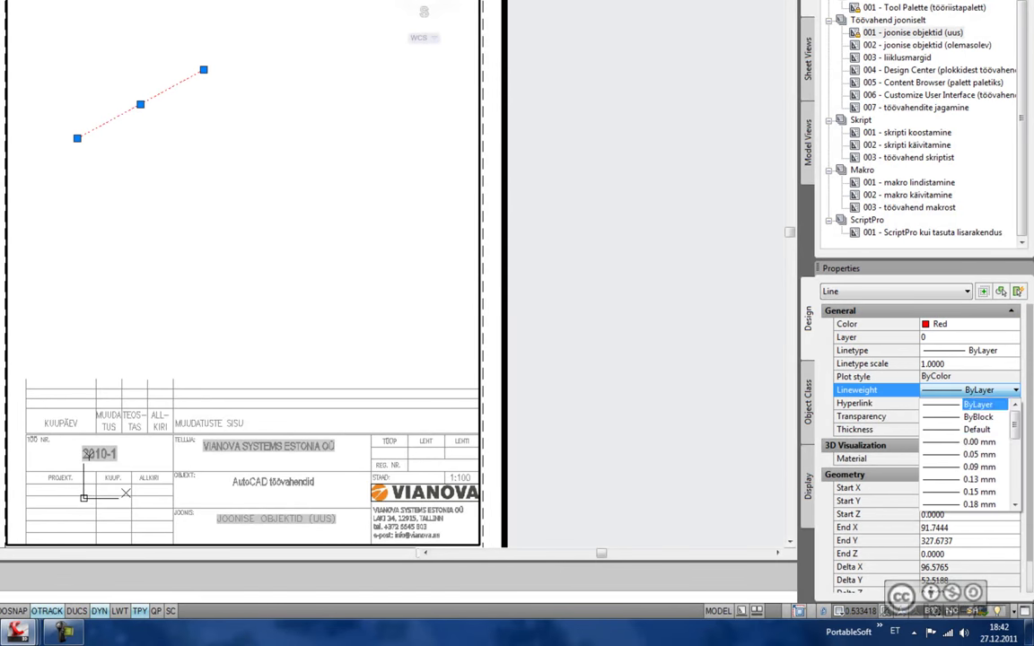
pyautogui.click(978, 442)
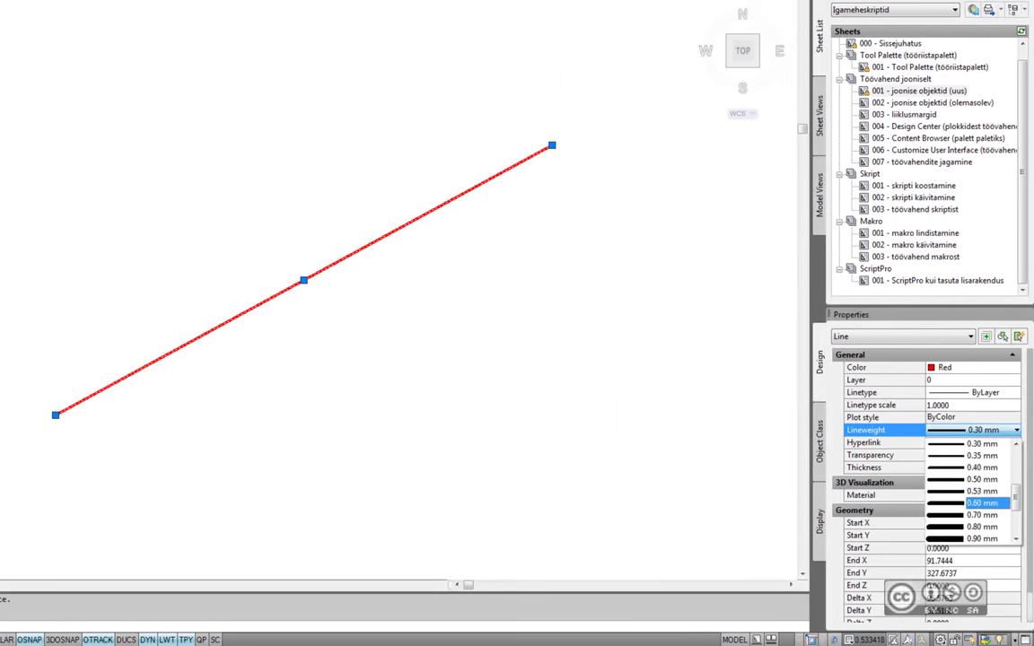
pyautogui.click(982, 503)
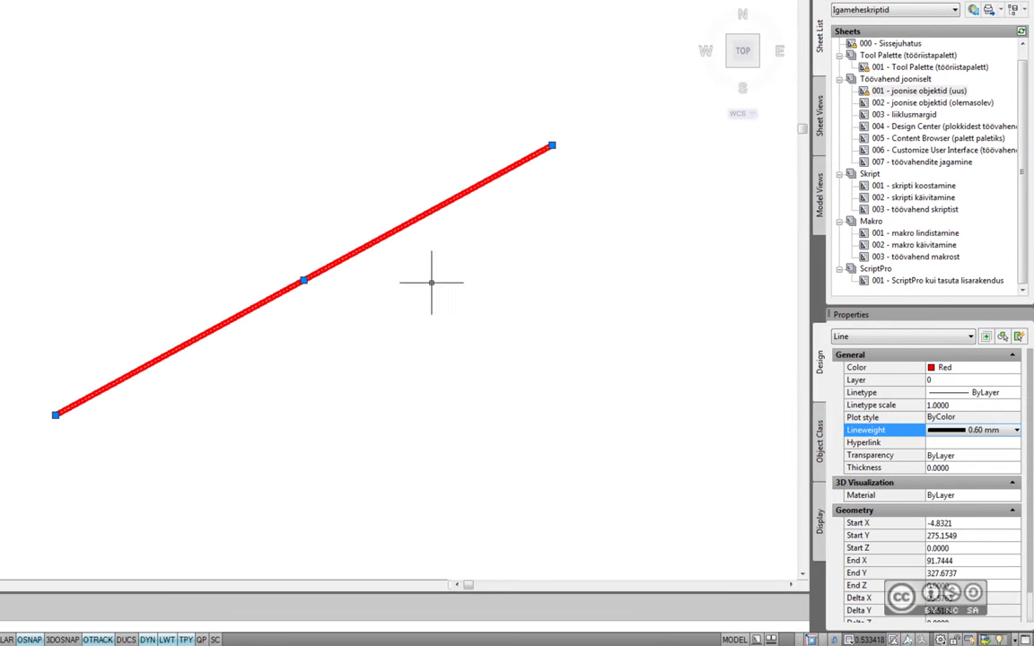
pyautogui.press('Escape')
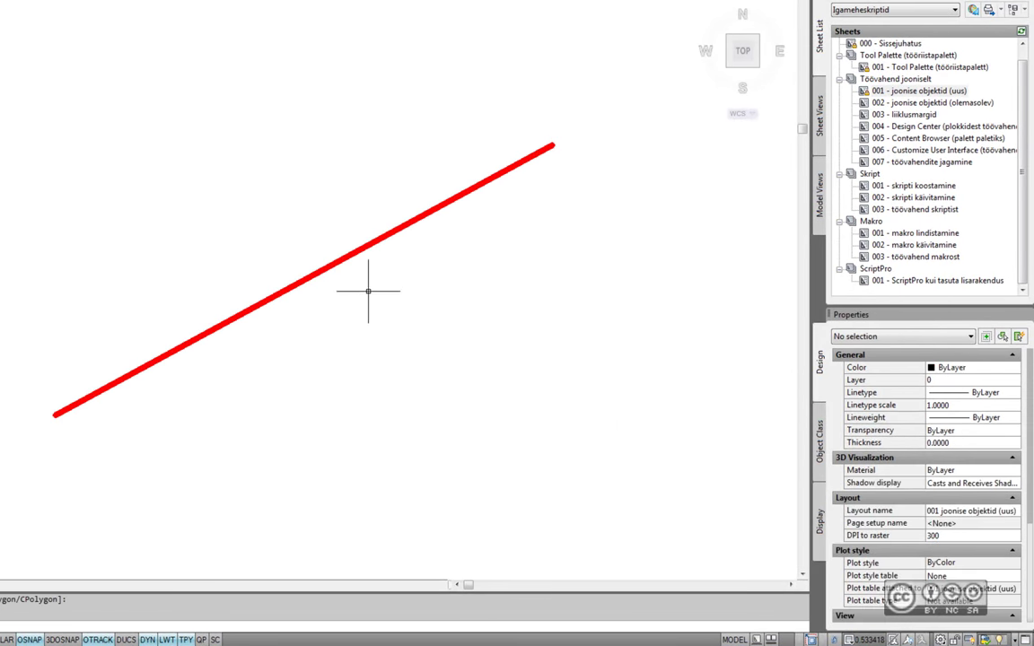
# - Select the thick red line in the drawing
pyautogui.moveTo(368, 295); pyautogui.dragTo(366, 220, button='middle')
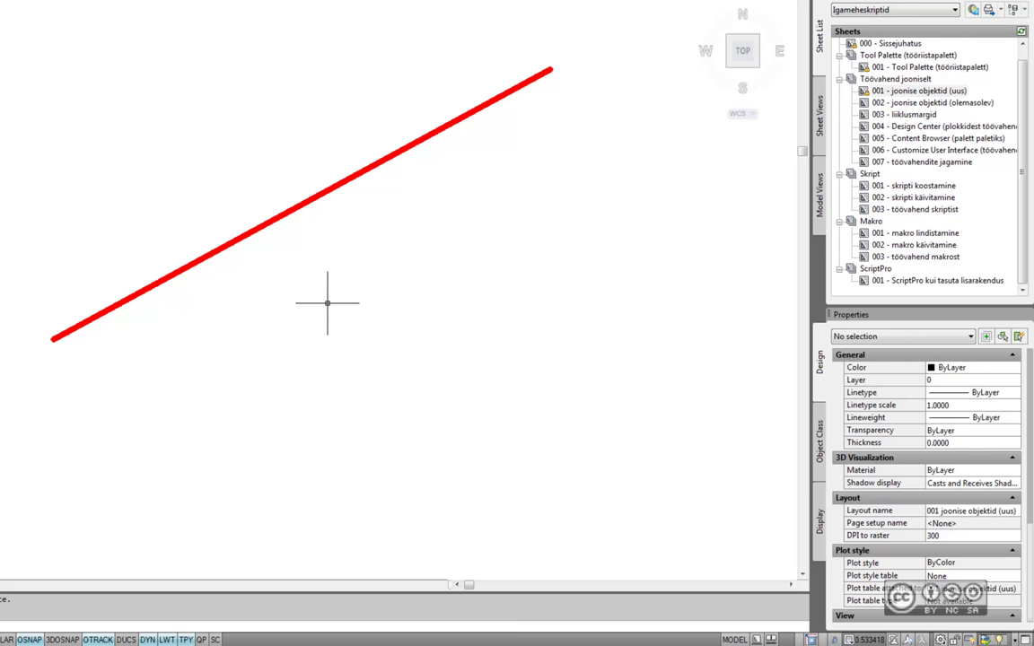
pyautogui.click(312, 197)
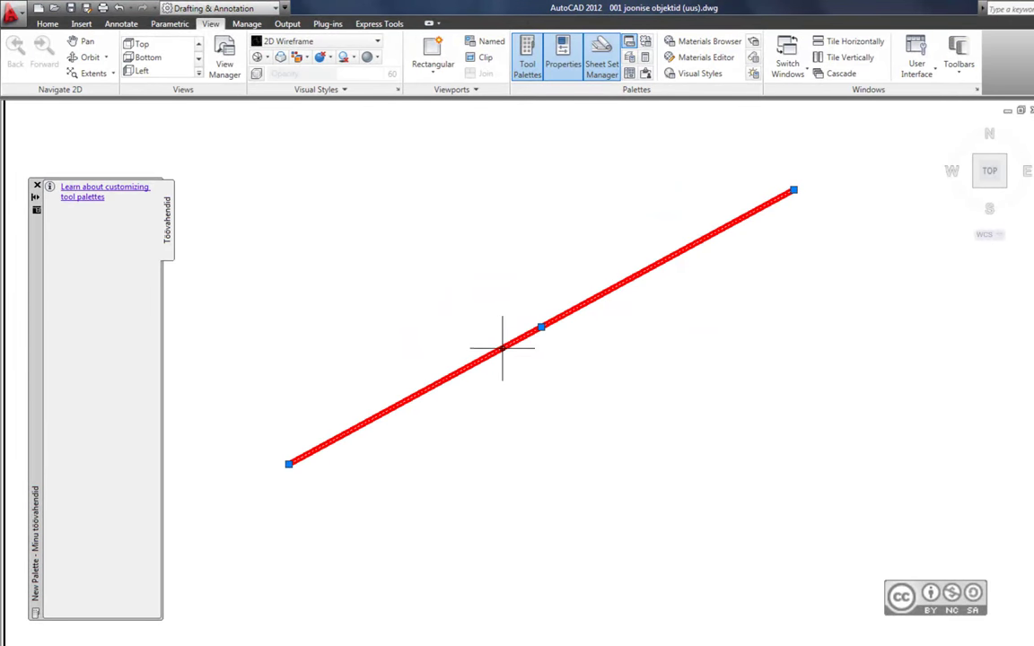
# - Drag the selected red line onto the Töövahendid palette to create a Line tool
pyautogui.moveTo(502, 347)
pyautogui.mouseDown()
pyautogui.moveTo(182, 337)
pyautogui.moveTo(158, 184)
pyautogui.mouseUp()
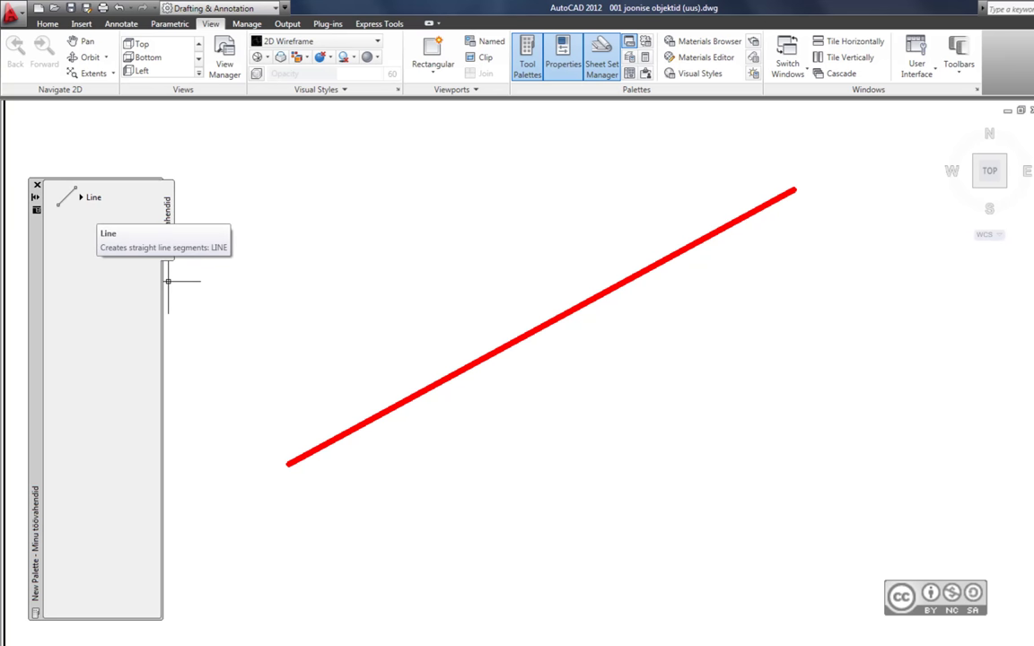
# - Rename the palette's Line tool to 'Punane joon (1mm)'
pyautogui.rightClick(93, 197)
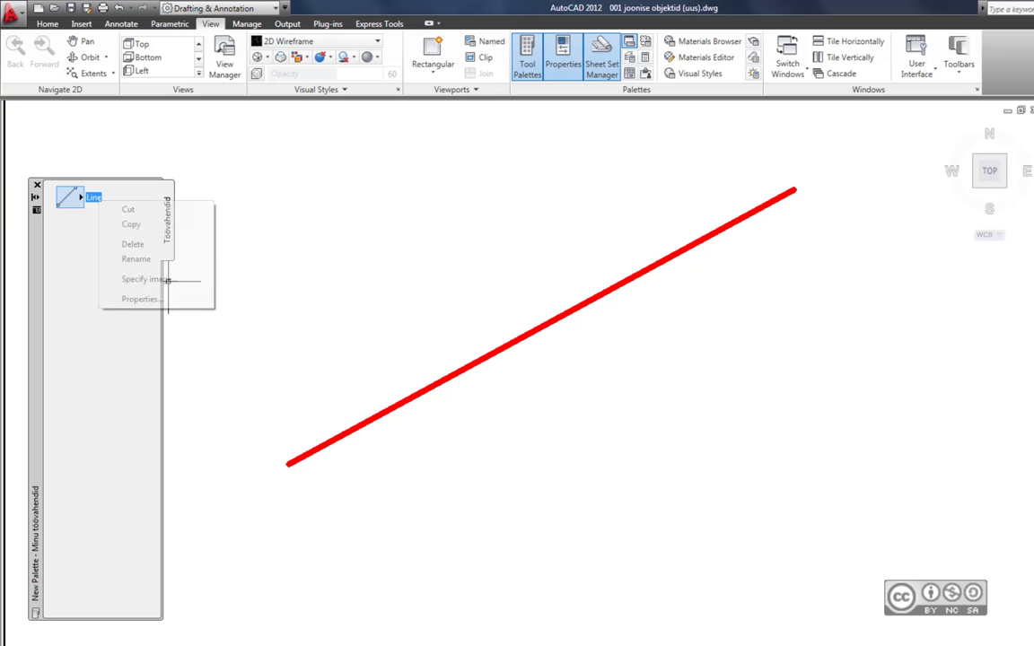
pyautogui.click(136, 259)
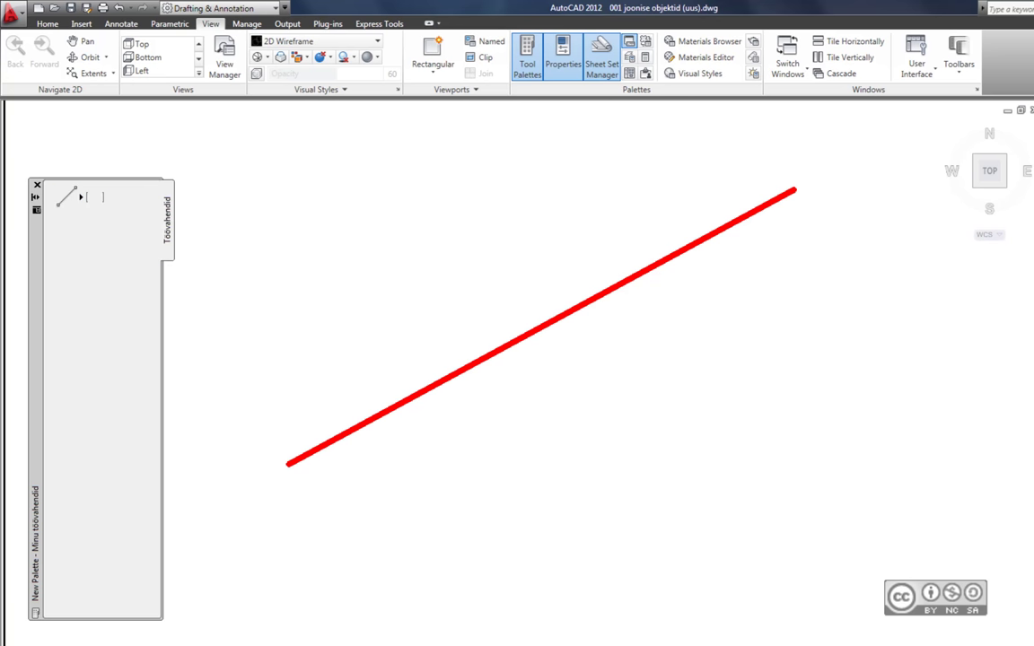
pyautogui.write('Punane joon (1mm)')
pyautogui.press('Return')
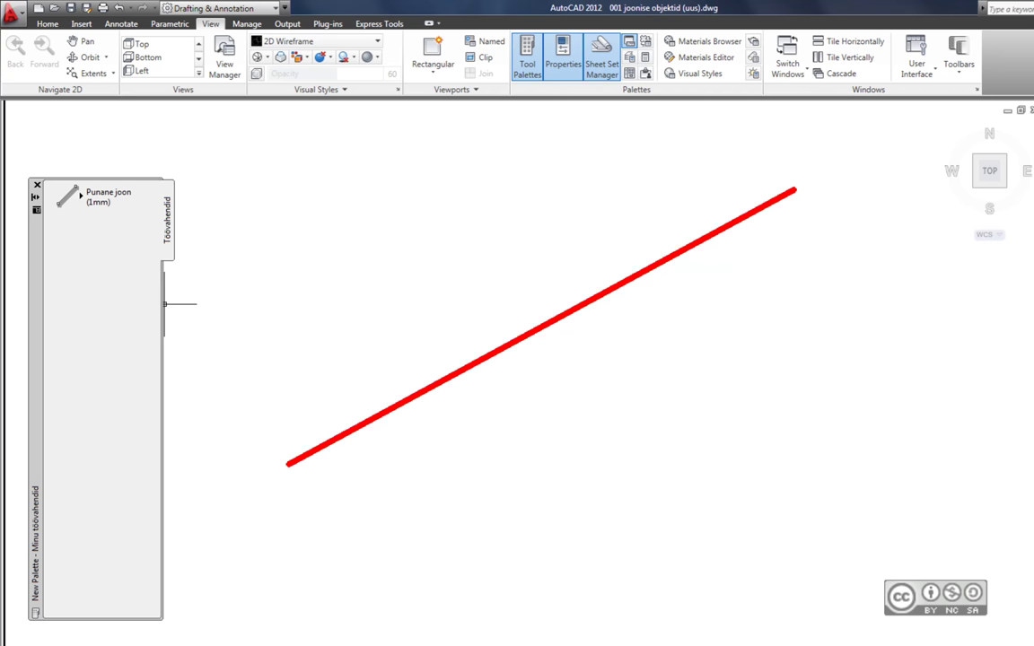
pyautogui.rightClick(99, 195)
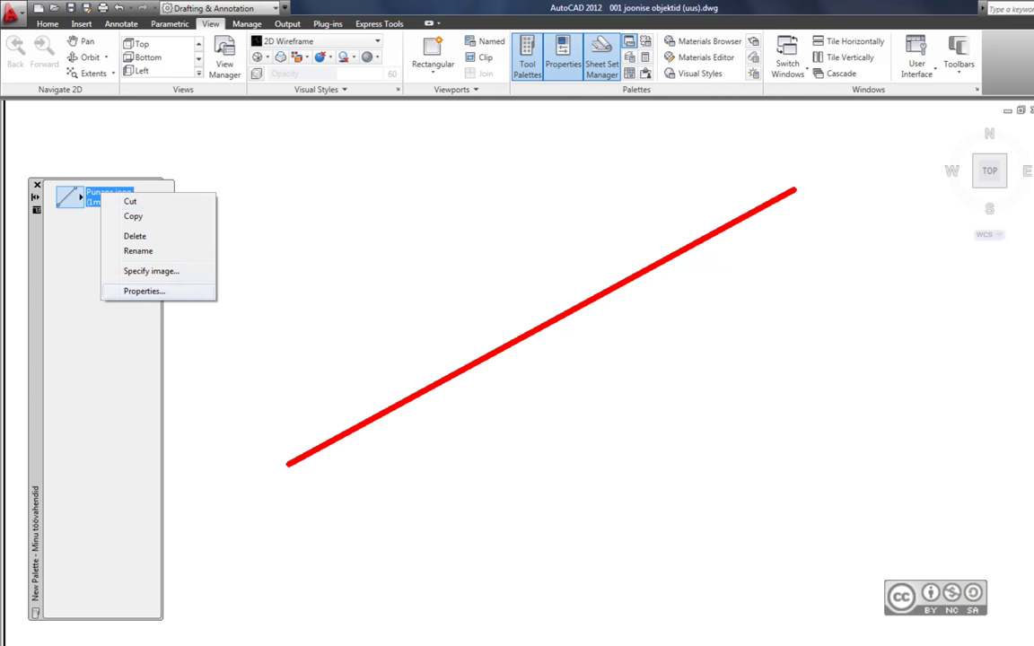
pyautogui.click(144, 291)
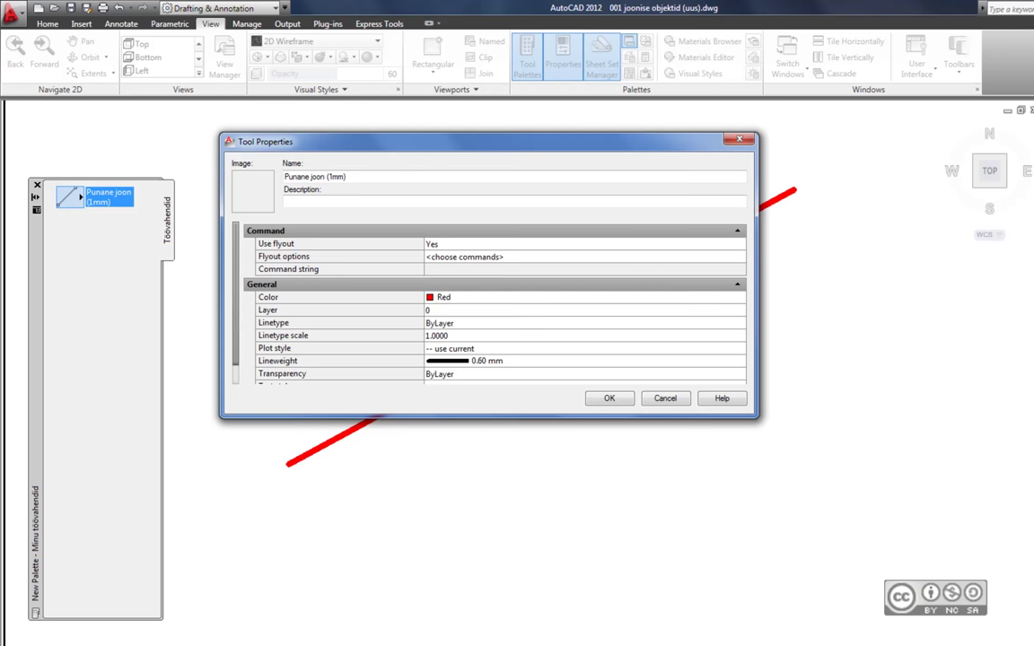
pyautogui.scroll(-1, 494, 305)
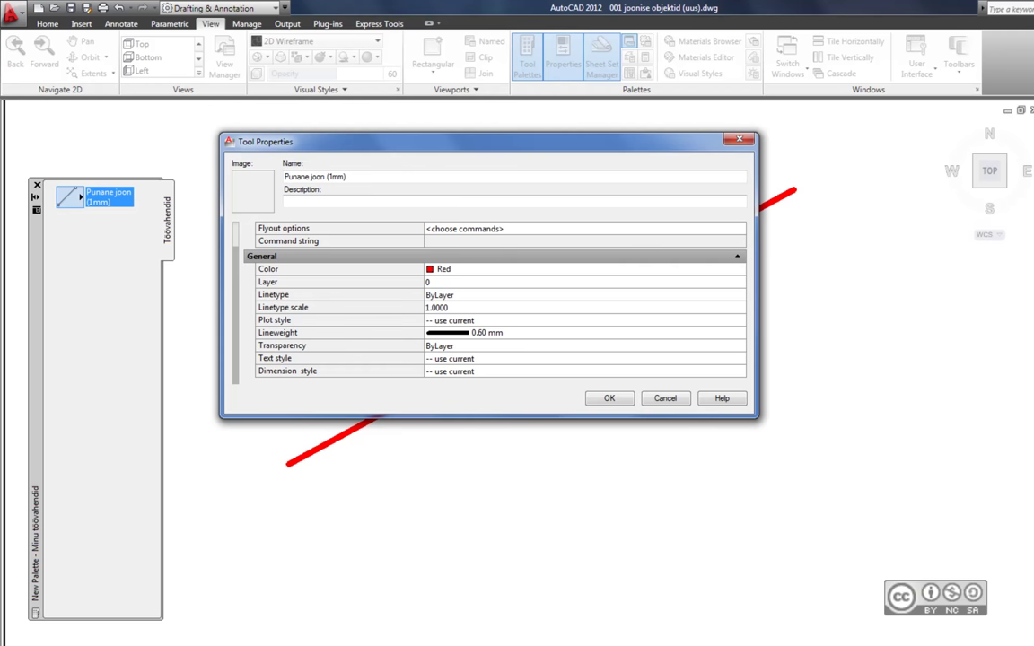
pyautogui.click(538, 282)
pyautogui.click(741, 282)
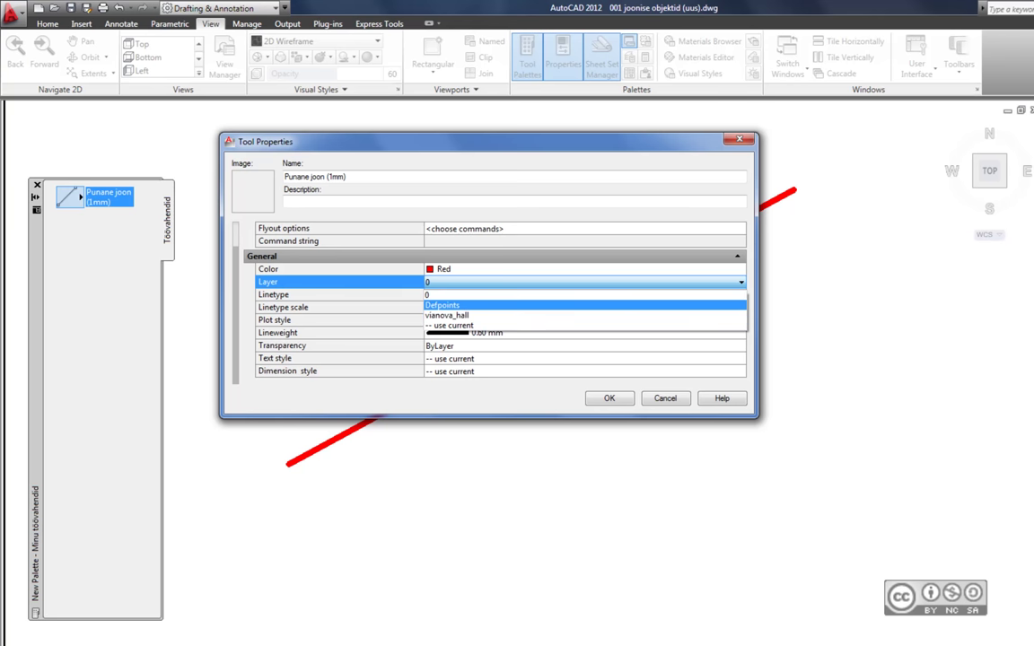
pyautogui.click(449, 294)
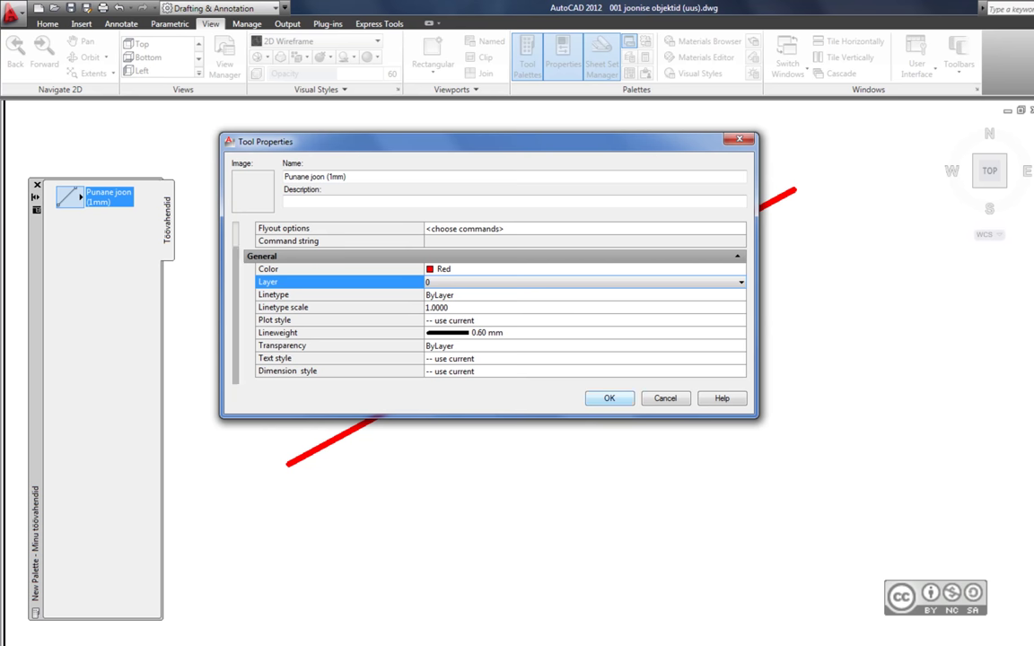
pyautogui.click(609, 397)
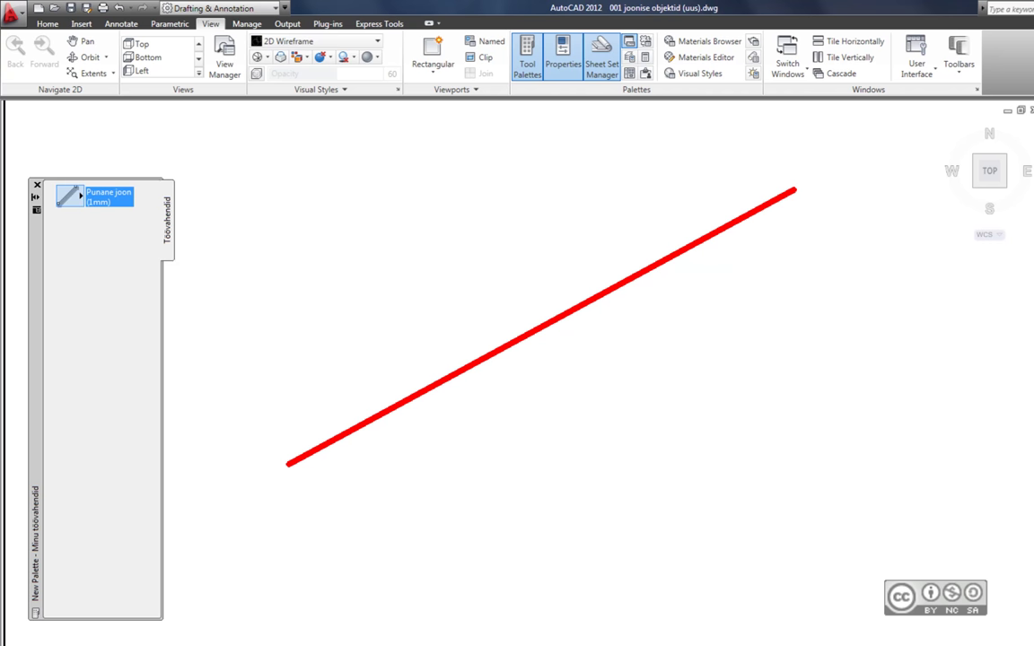
# - Copy the 'Punane joon (1mm)' tool and paste a duplicate onto the palette
pyautogui.rightClick(88, 191)
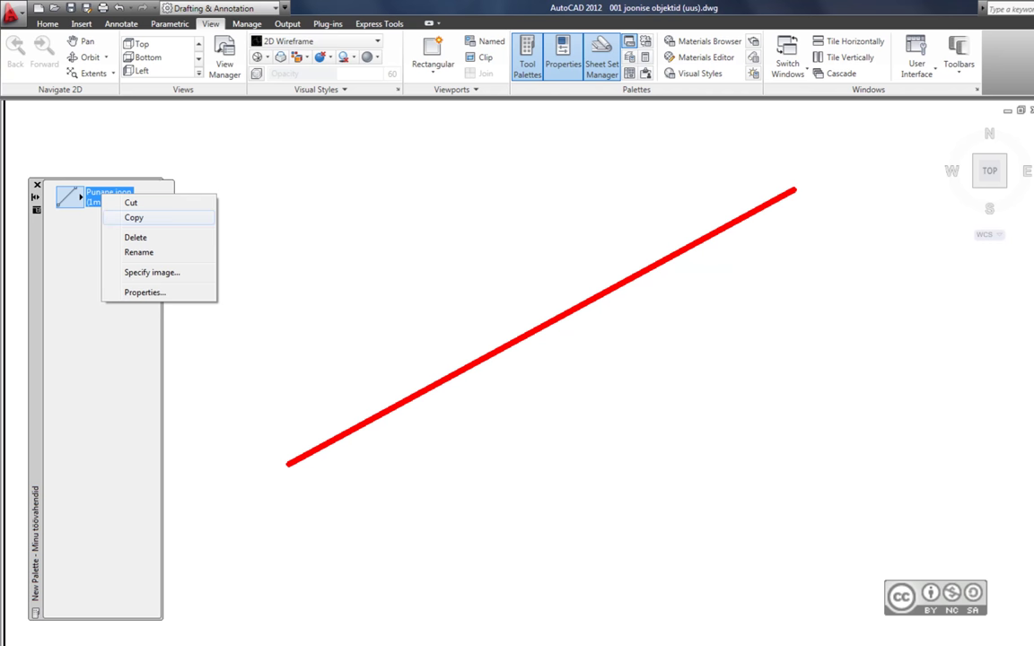
pyautogui.click(106, 217)
pyautogui.rightClick(108, 248)
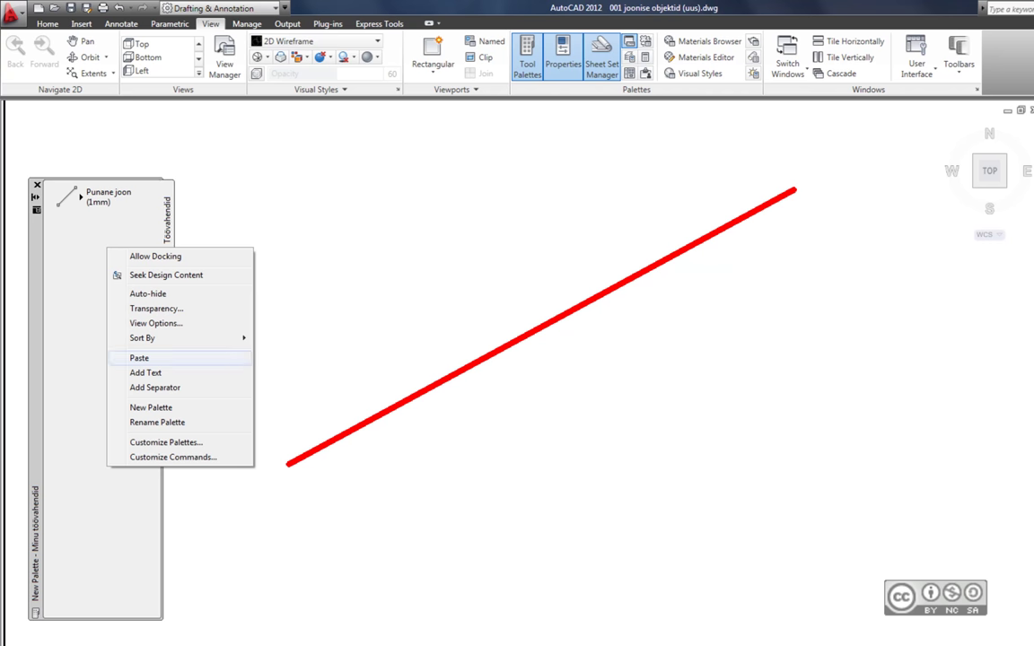
pyautogui.click(139, 357)
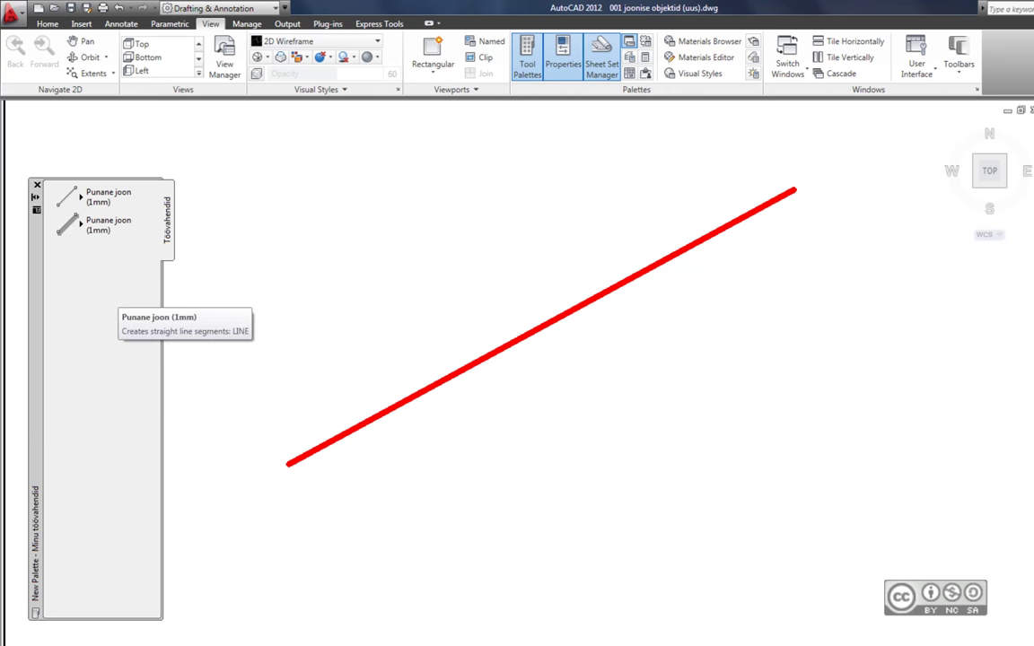
# - Rename the duplicate tool to 'Sinine joon (1mm)'
pyautogui.rightClick(106, 224)
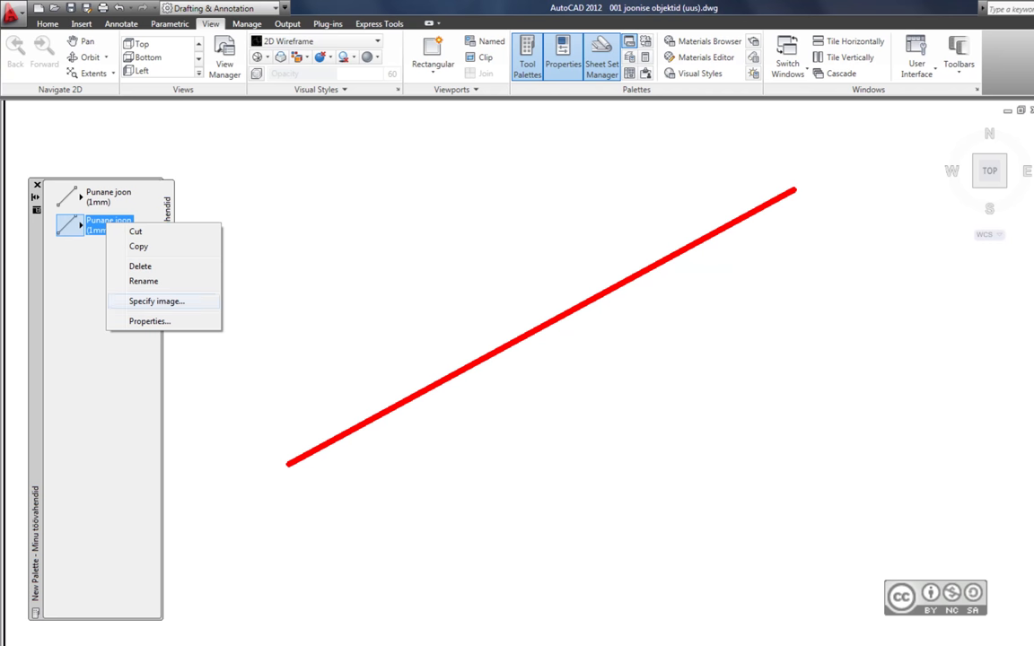
pyautogui.click(144, 281)
pyautogui.click(115, 221)
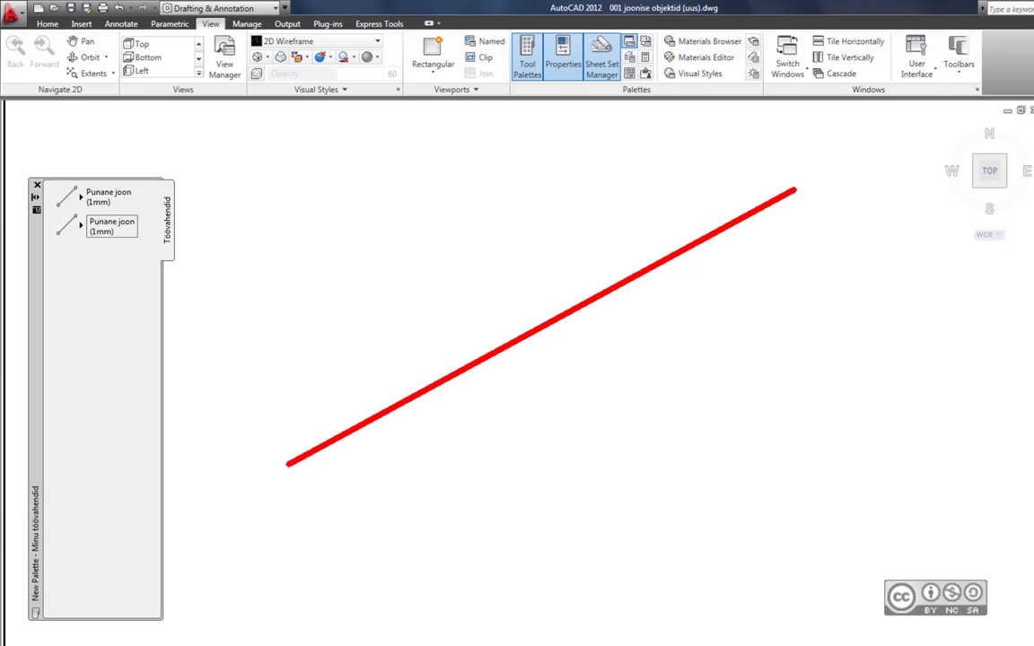
pyautogui.doubleClick(115, 221)
pyautogui.write('Sinine')
pyautogui.press('Return')
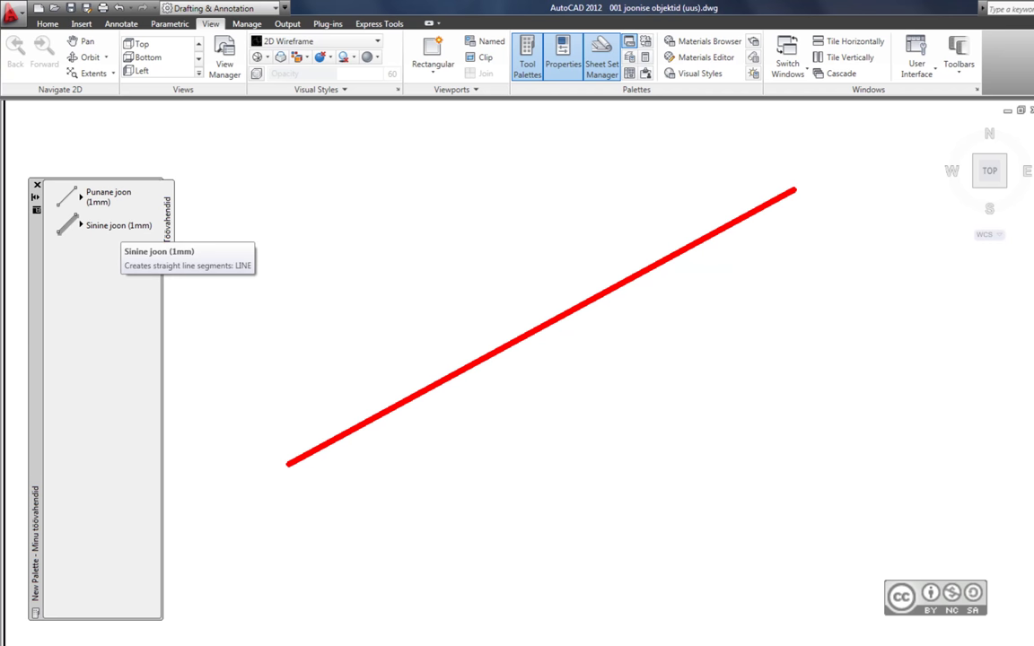
# - Change the Sinine joon (1mm) tool's colour from Red to Blue in its Tool Properties
pyautogui.rightClick(109, 227)
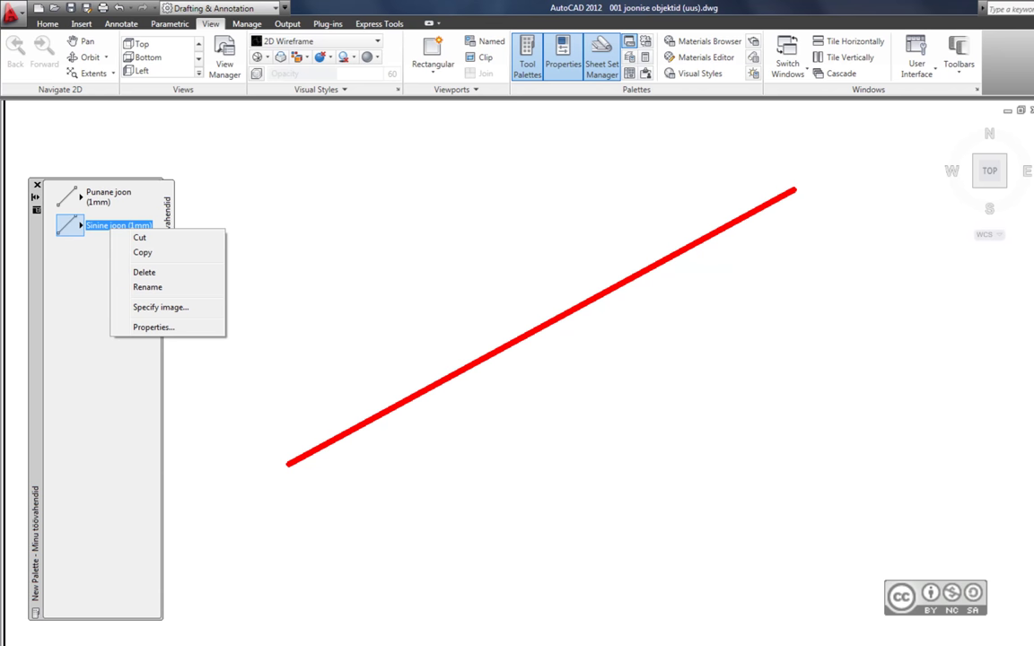
pyautogui.click(152, 326)
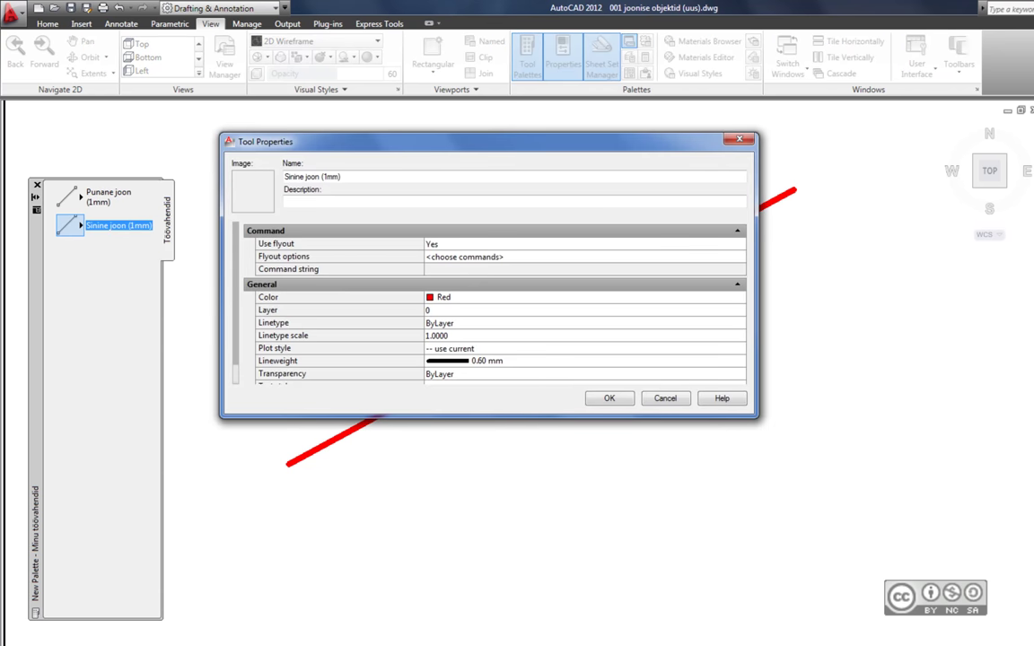
pyautogui.click(493, 296)
pyautogui.click(741, 297)
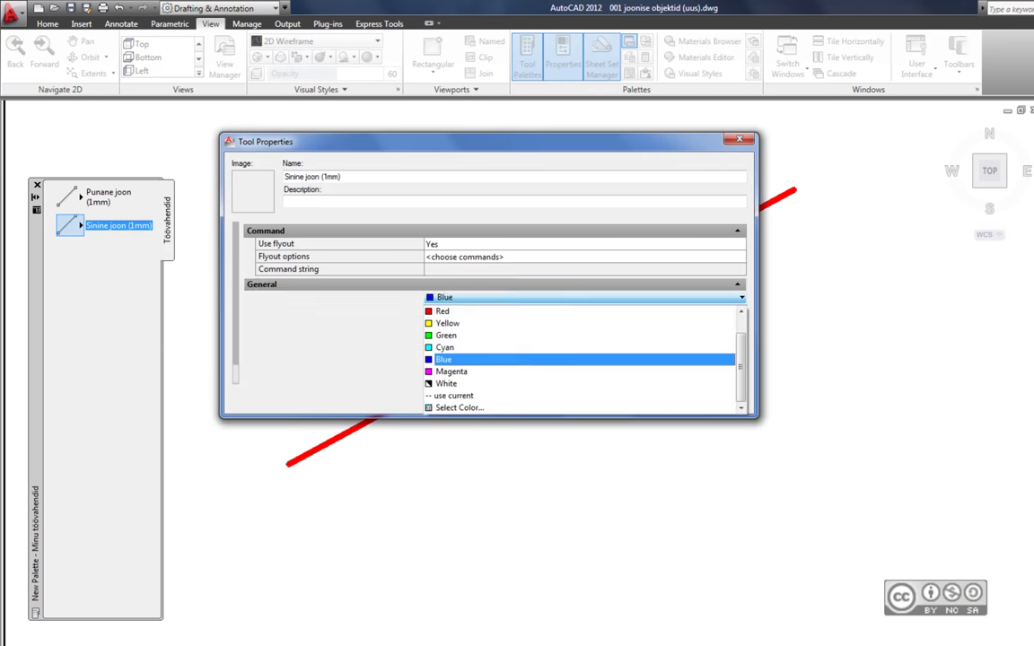
pyautogui.press('Return')
pyautogui.press('Return')
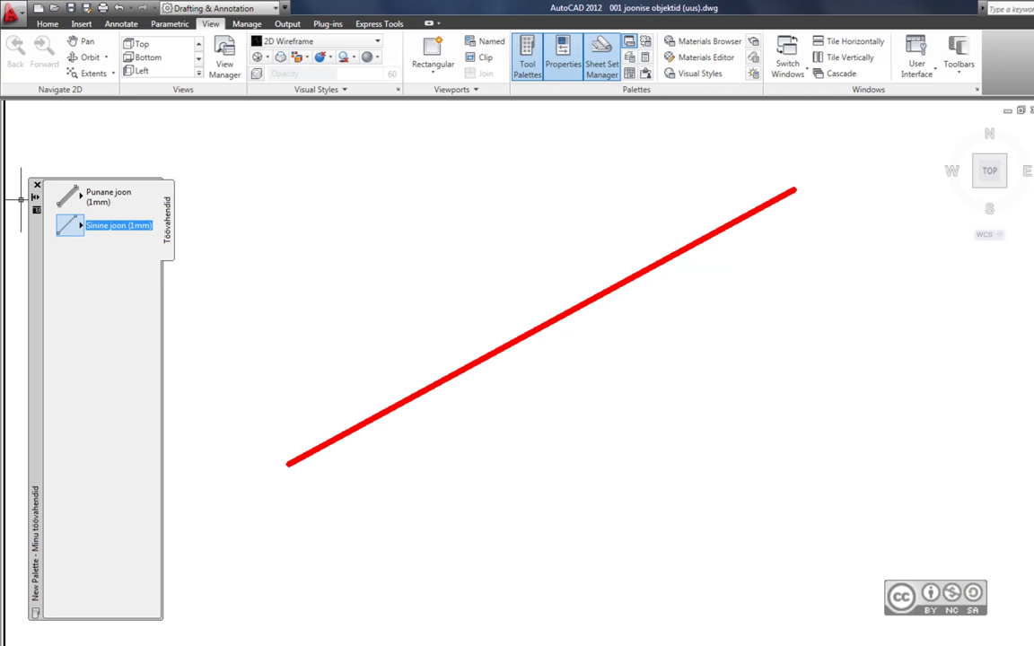
# - Draw a two-segment line from the lower left, through a peak, to the right
pyautogui.click(406, 571)
pyautogui.click(720, 335)
pyautogui.click(843, 388)
pyautogui.press('Return')
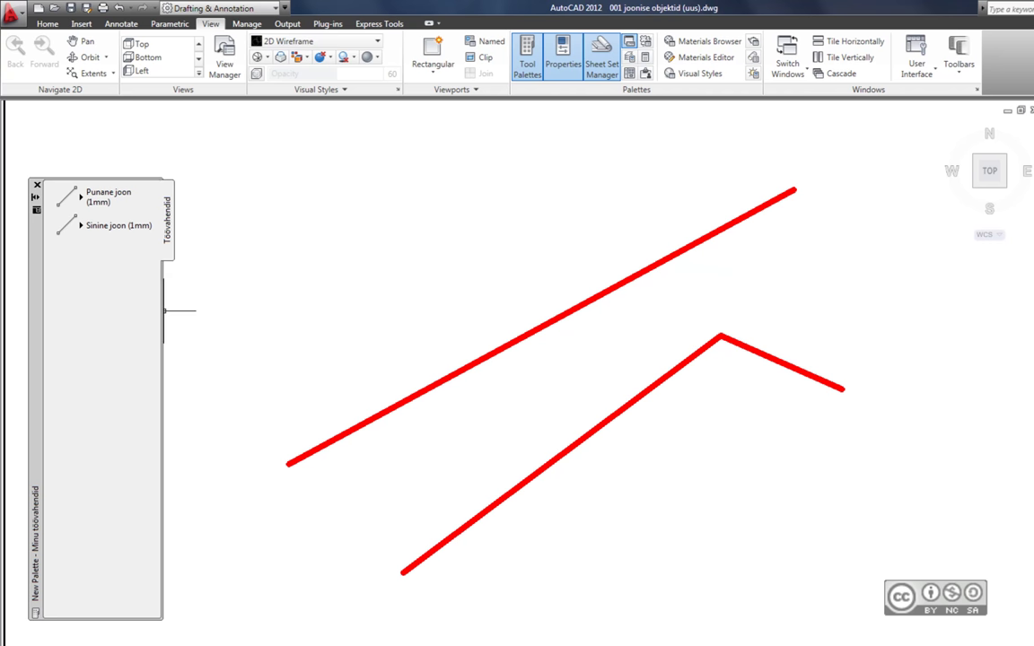
# - Draw a thick two-segment blue line with the Sinine joon tool, then start a new drawing
pyautogui.click(90, 225)
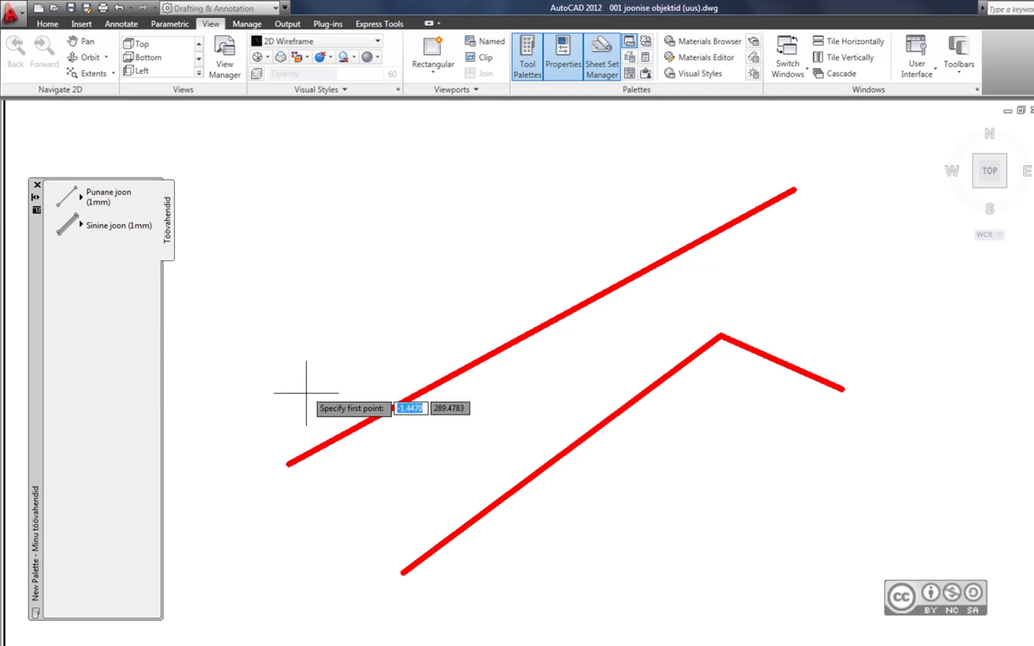
pyautogui.click(245, 377)
pyautogui.click(508, 203)
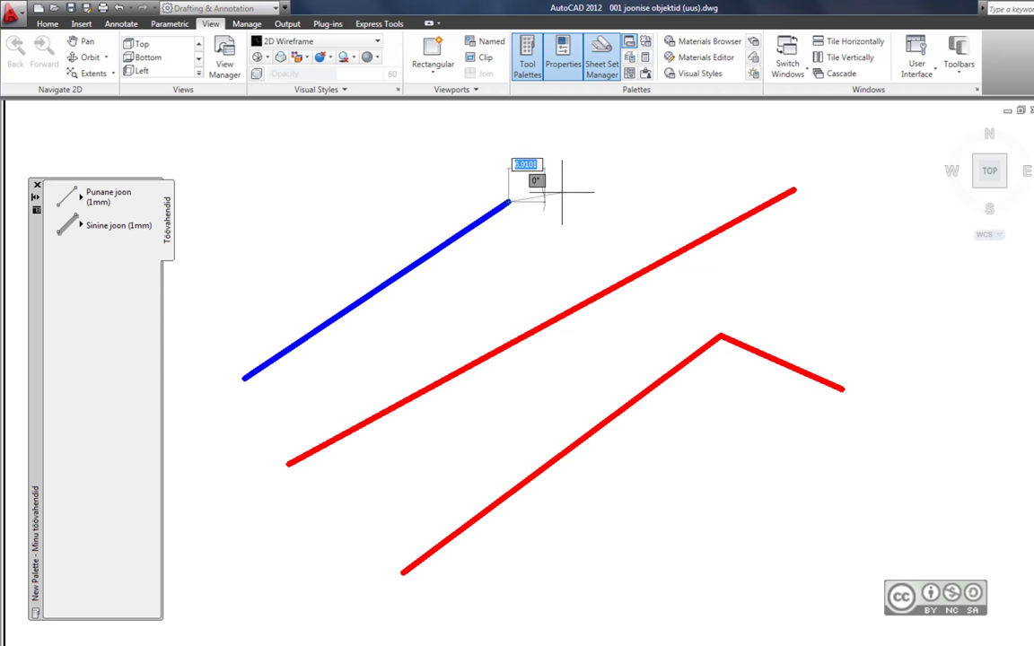
pyautogui.click(671, 188)
pyautogui.press('Return')
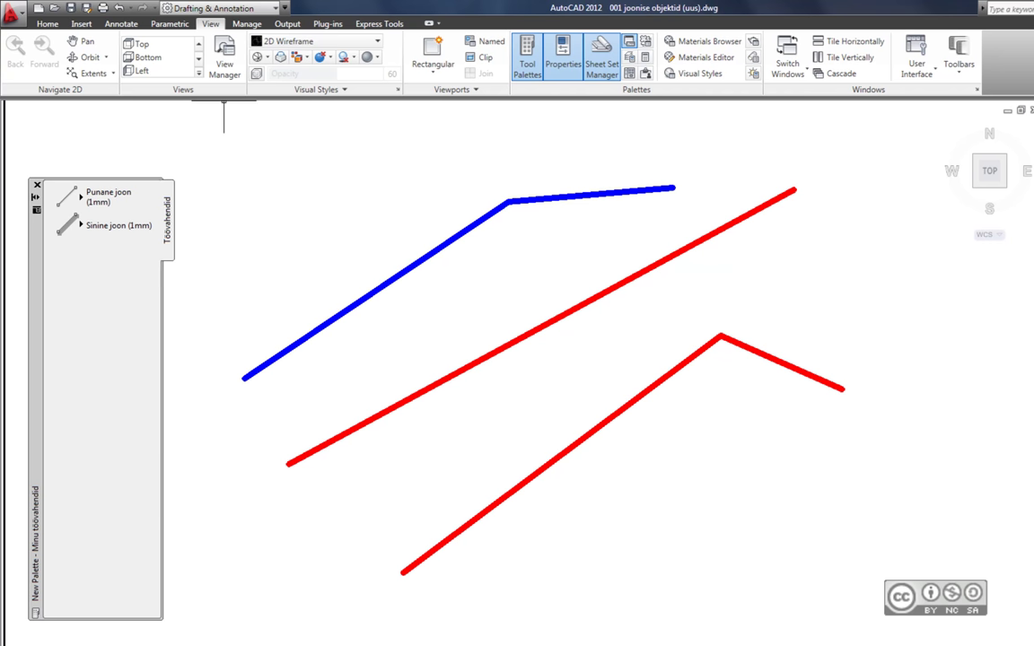
pyautogui.click(37, 7)
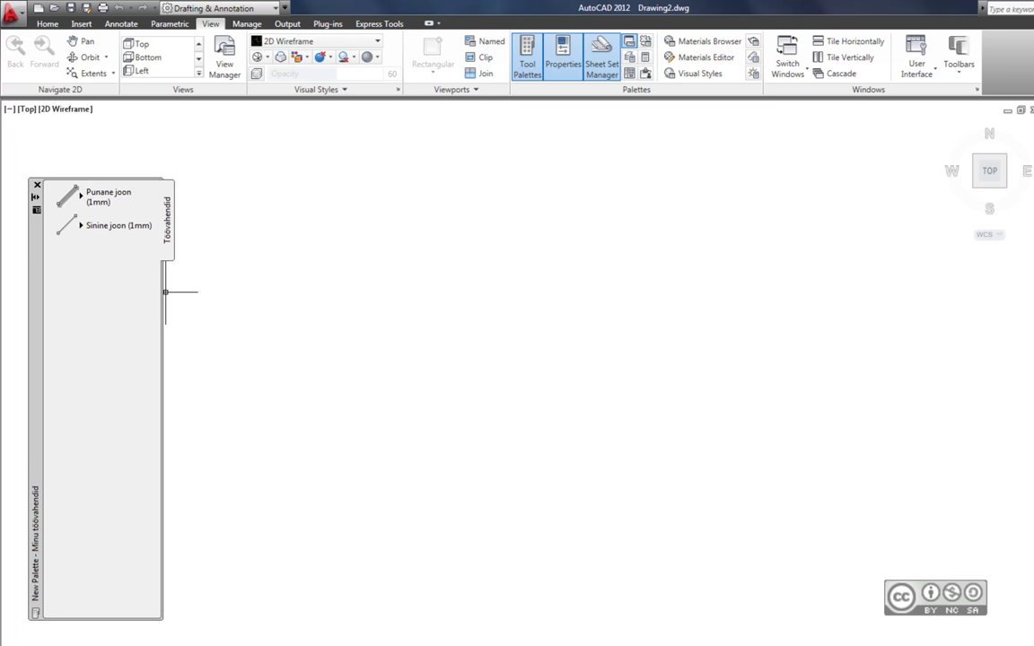
# - Draw a thick red diagonal line with the Punane joon palette tool and centre it in view
pyautogui.moveTo(165, 292); pyautogui.dragTo(185, 288)
pyautogui.click(383, 390)
pyautogui.click(509, 314)
pyautogui.rightClick(533, 360)
pyautogui.click(556, 371)
pyautogui.scroll(5, 486, 357)
pyautogui.moveTo(485, 357); pyautogui.dragTo(714, 347, button='middle')
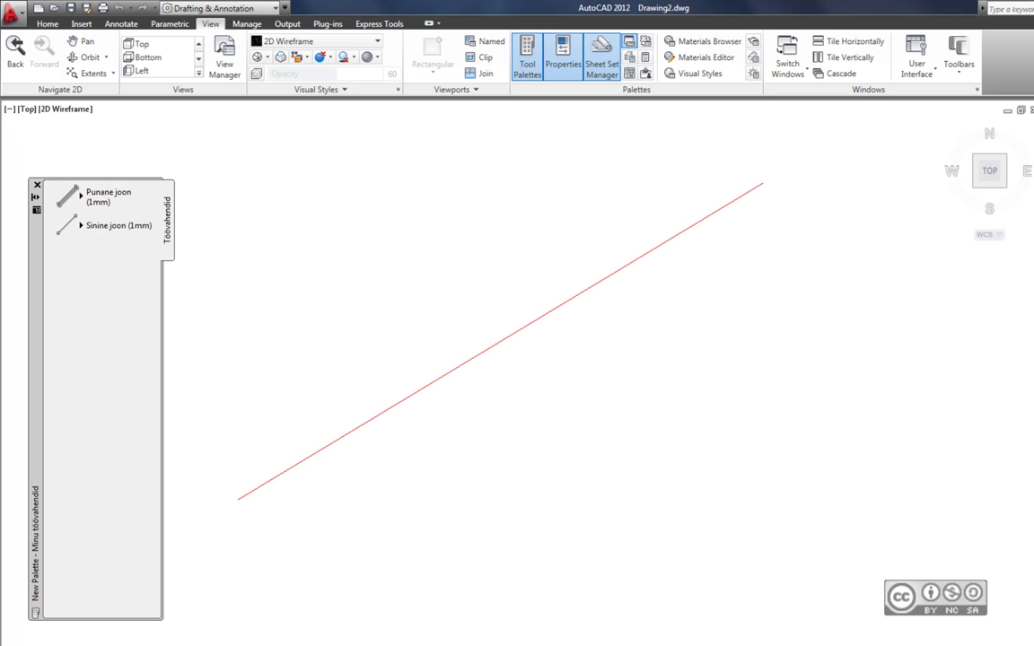
# - Draw a thick blue line with the Sinine joon tool, then show the red tool's shape variants
pyautogui.click(68, 225)
pyautogui.click(323, 559)
pyautogui.click(597, 382)
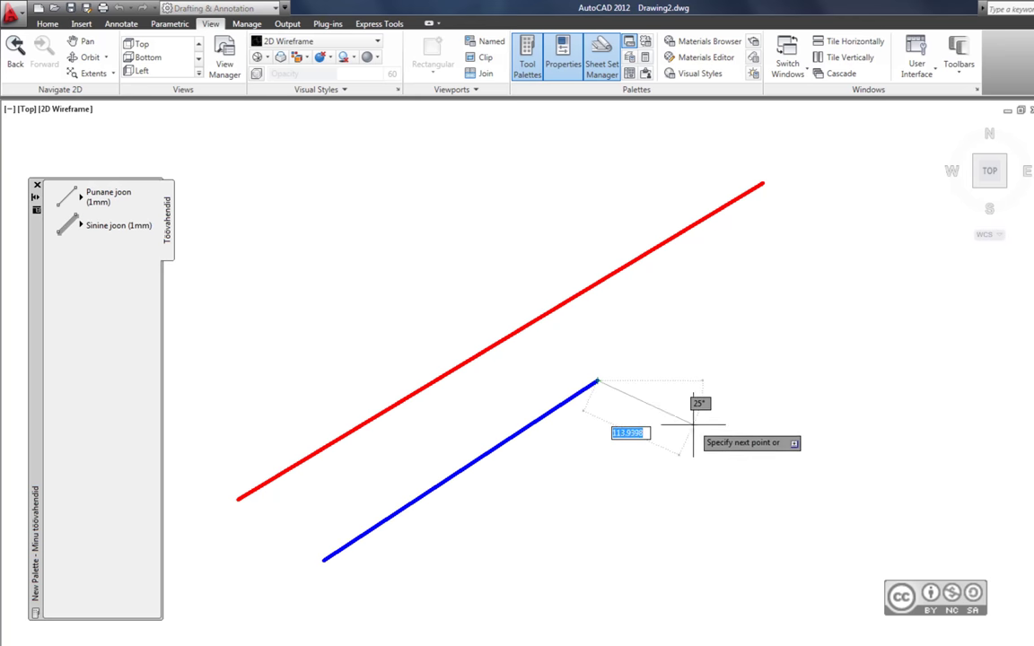
pyautogui.rightClick(693, 424)
pyautogui.click(726, 430)
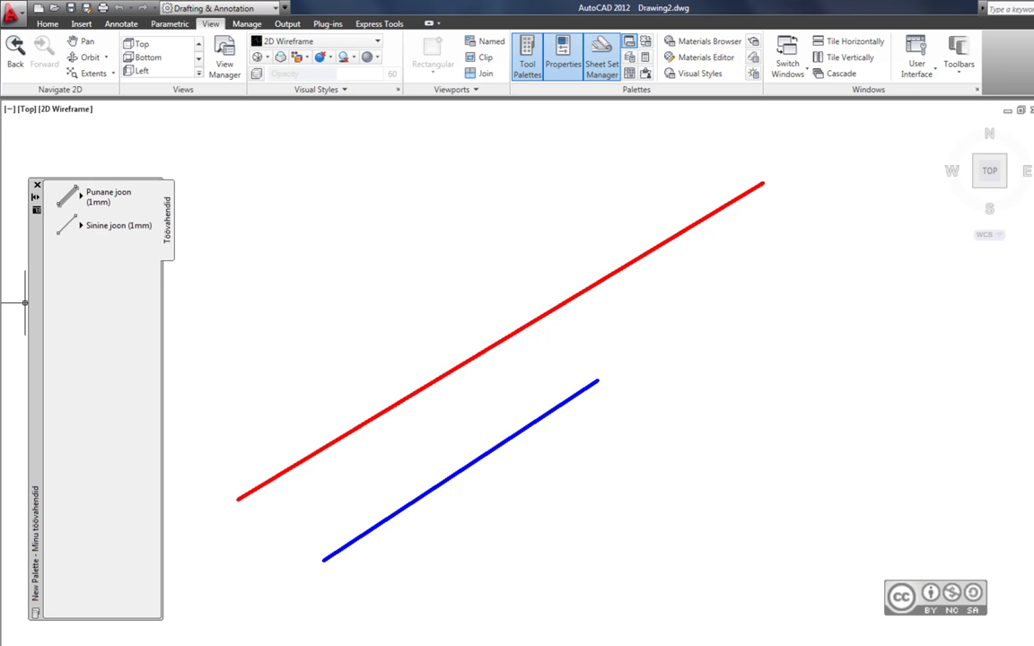
pyautogui.click(81, 193)
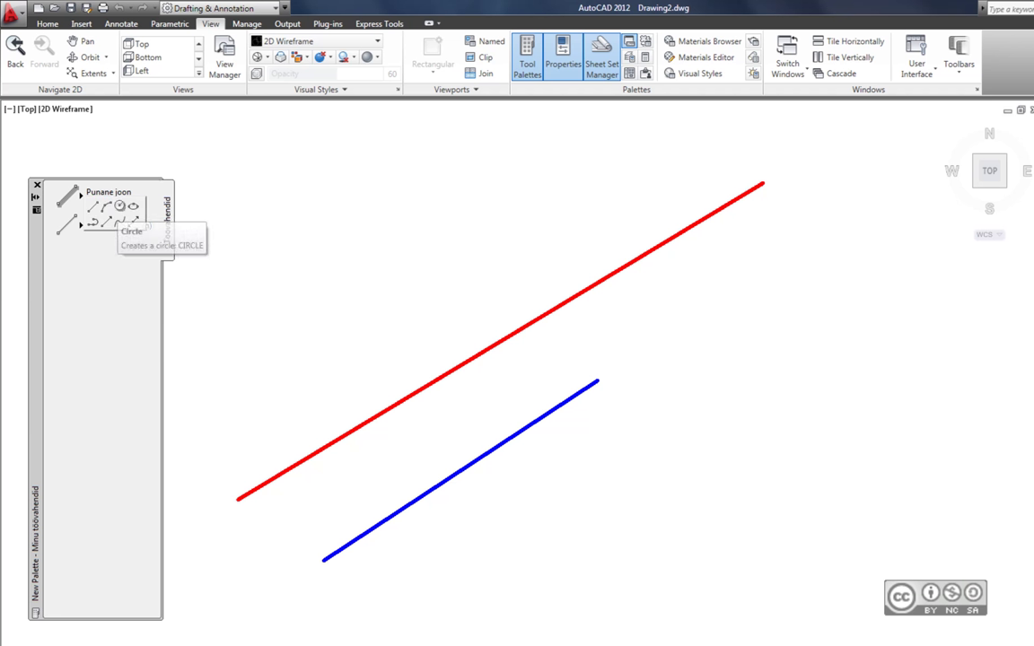
# - Switch the Punane joon tool to Circle and draw a thick red circle right of the lines
pyautogui.click(120, 206)
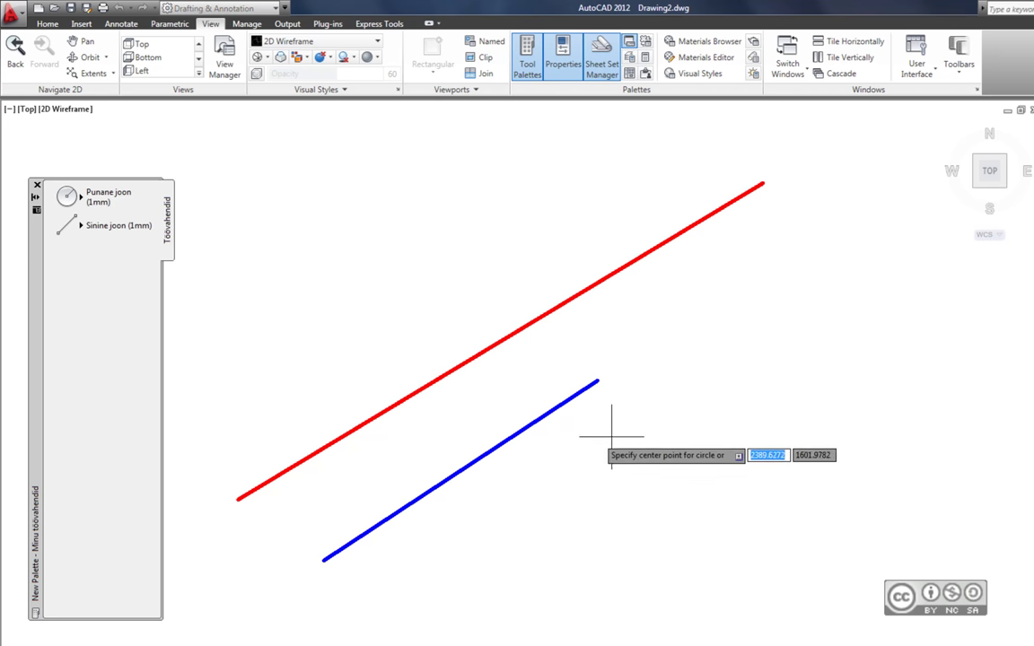
pyautogui.click(732, 415)
pyautogui.click(803, 471)
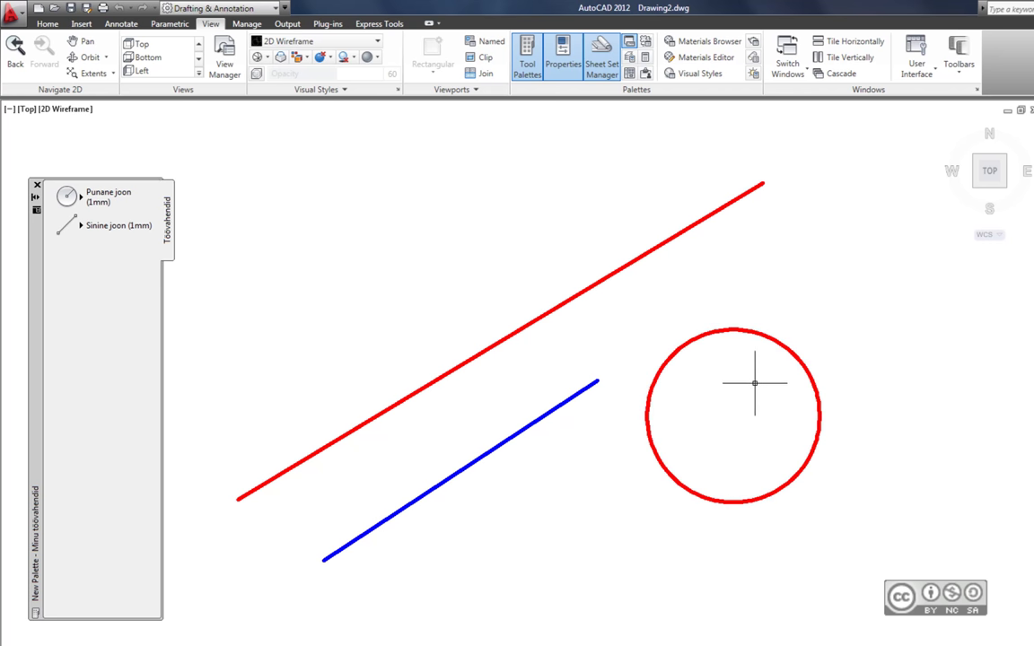
pyautogui.moveTo(754, 383); pyautogui.dragTo(790, 319, button='middle')
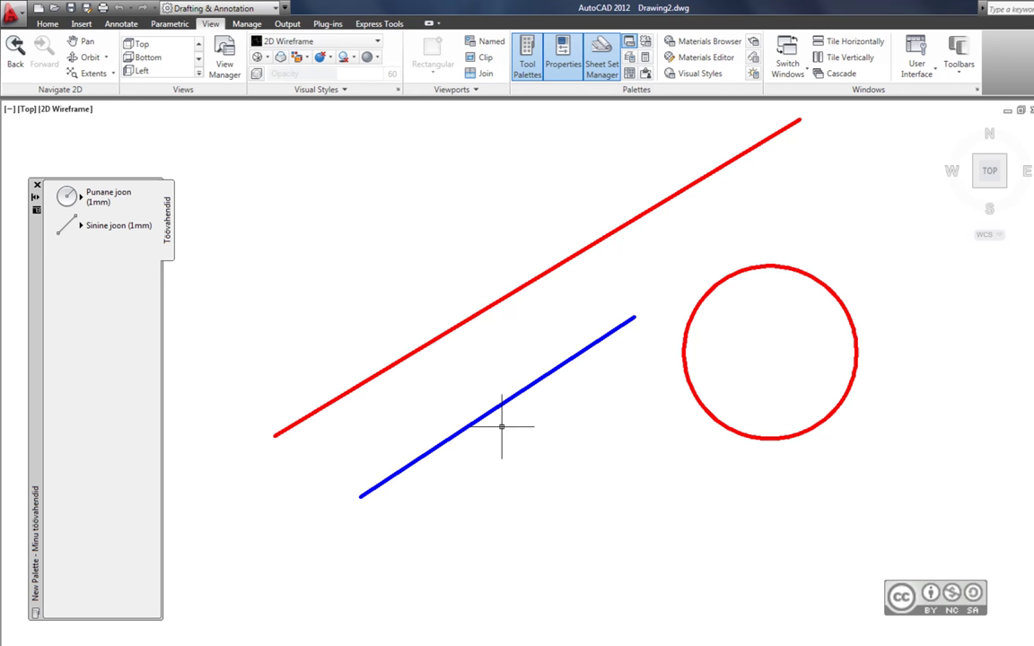
pyautogui.scroll(2, 503, 422)
pyautogui.scroll(3, 501, 426)
pyautogui.moveTo(482, 402); pyautogui.dragTo(597, 409, button='middle')
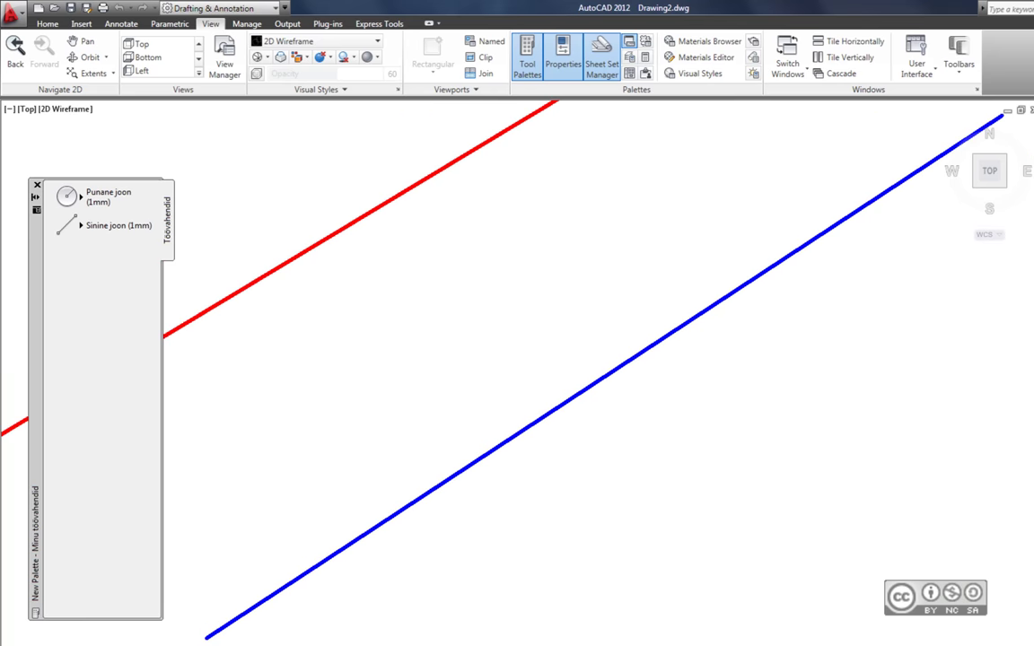
pyautogui.scroll(-2, 598, 409)
pyautogui.scroll(2, 598, 409)
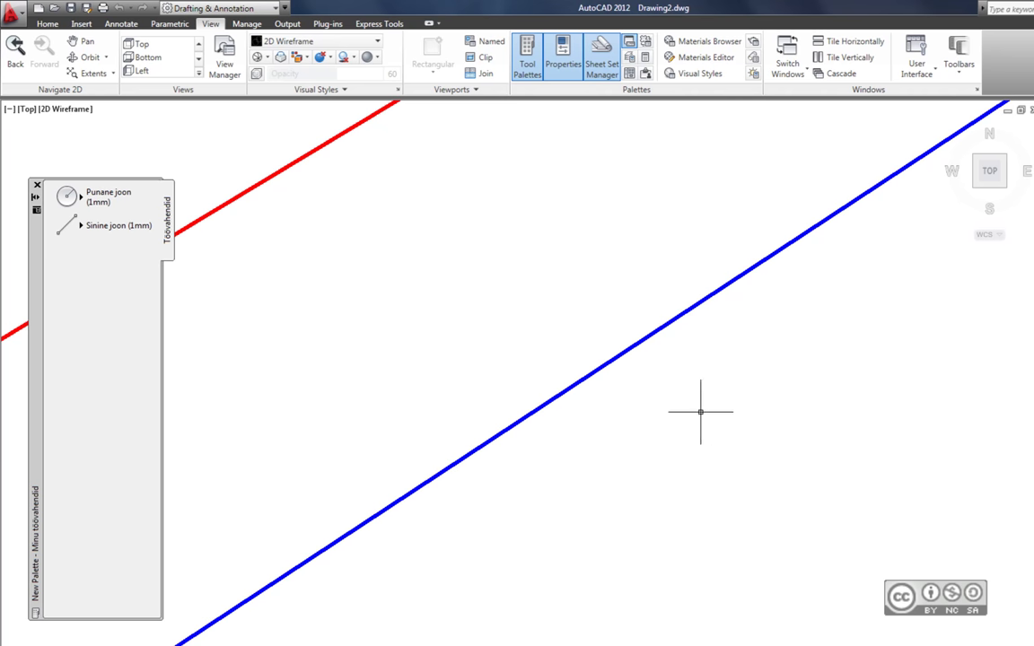
# - Capture a screenshot into PicPick and crop it to the area around the blue line
pyautogui.press('Print')
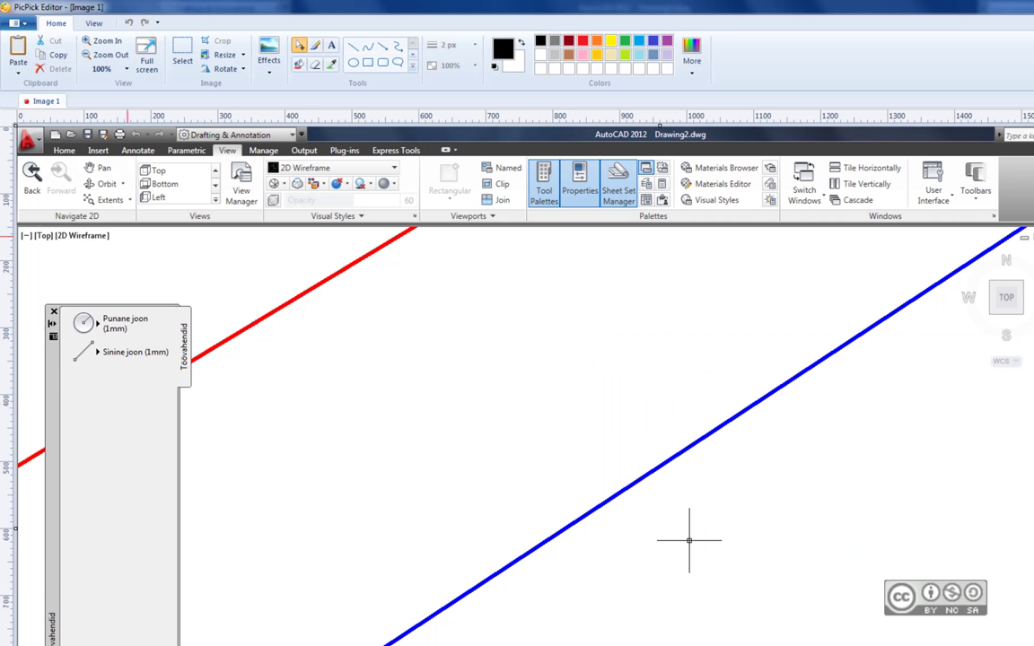
pyautogui.click(182, 53)
pyautogui.moveTo(457, 336); pyautogui.dragTo(868, 645)
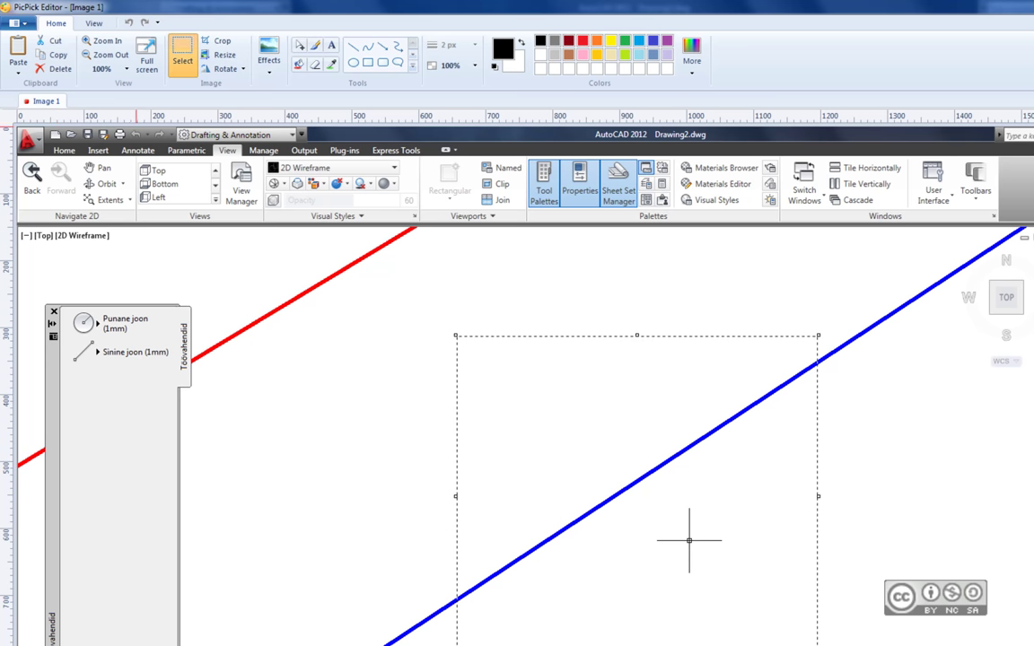
pyautogui.hotkey('ctrl', 't')
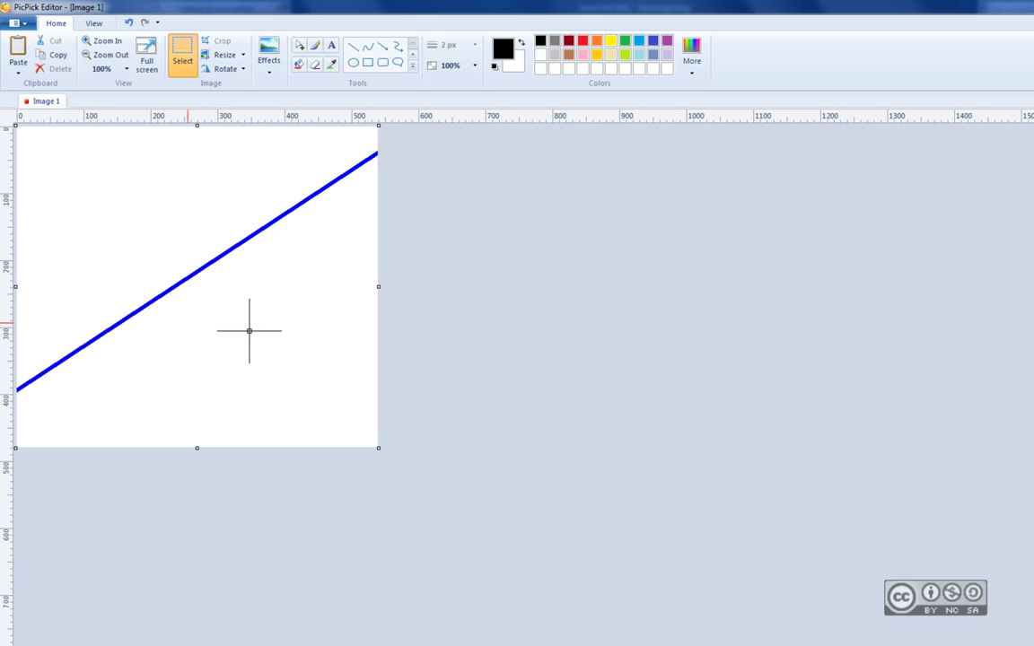
# - Save the cropped image as sinine.png and return to AutoCAD
pyautogui.click(15, 23)
pyautogui.click(27, 124)
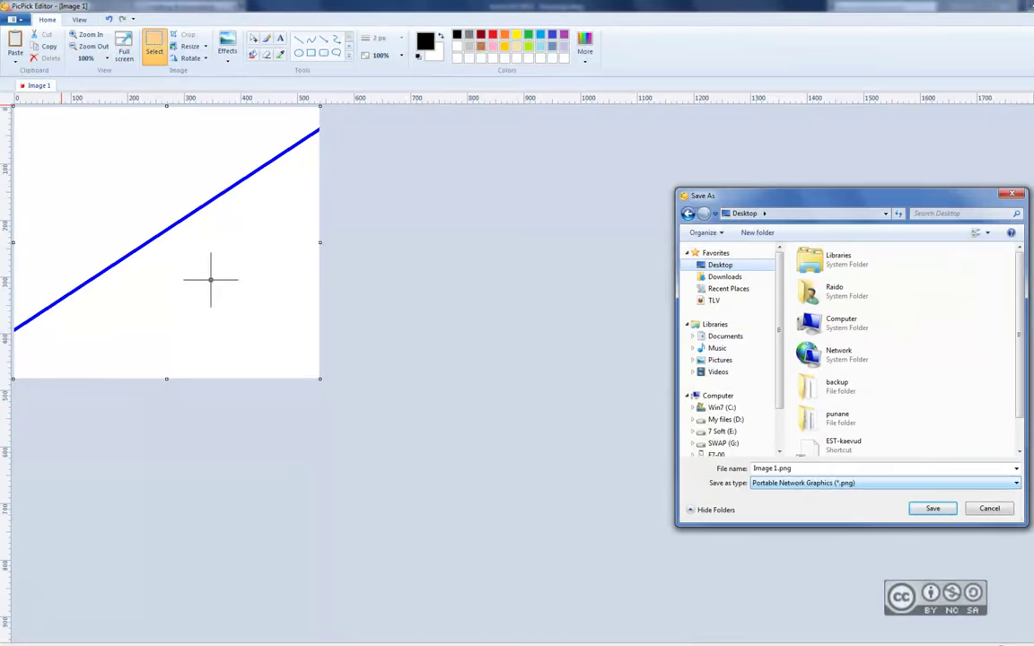
pyautogui.click(792, 468)
pyautogui.doubleClick(763, 468)
pyautogui.press('BackSpace')
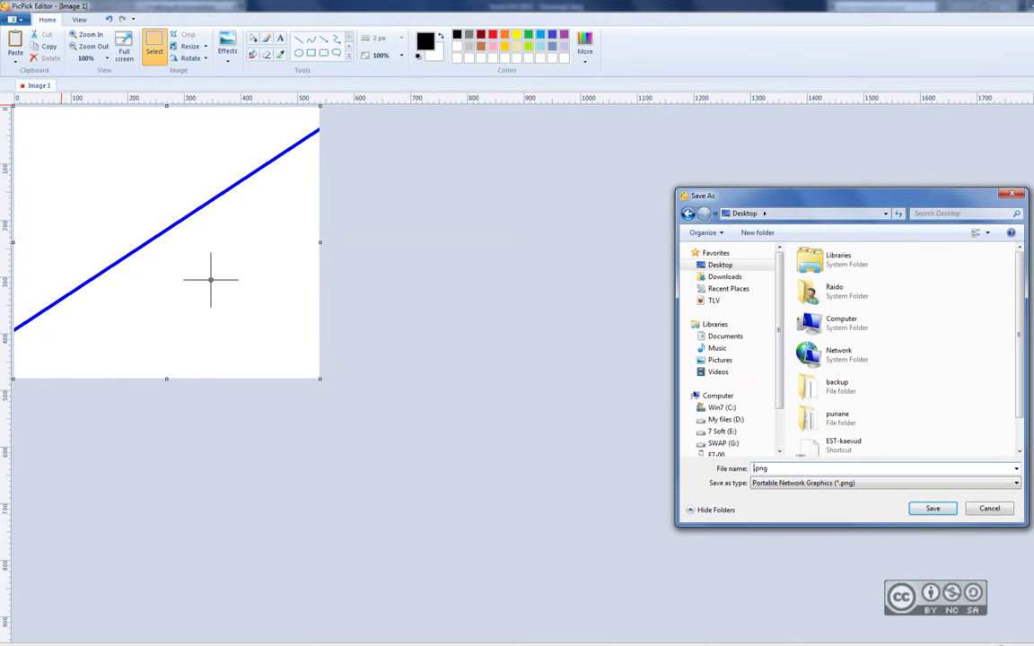
pyautogui.write('sinine')
pyautogui.press('Return')
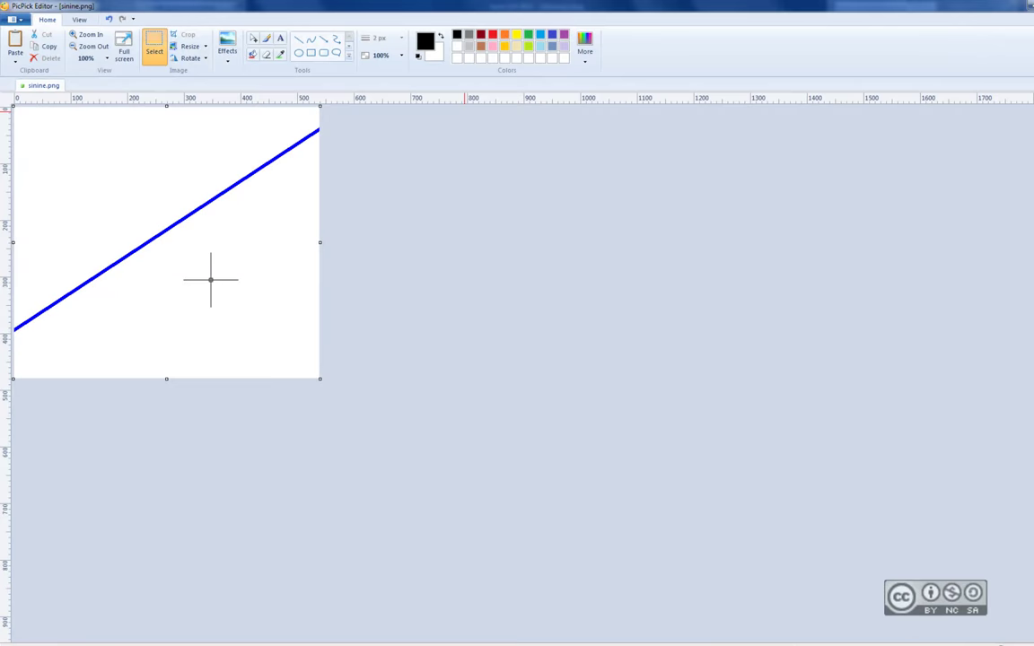
pyautogui.hotkey('alt', 'Tab')
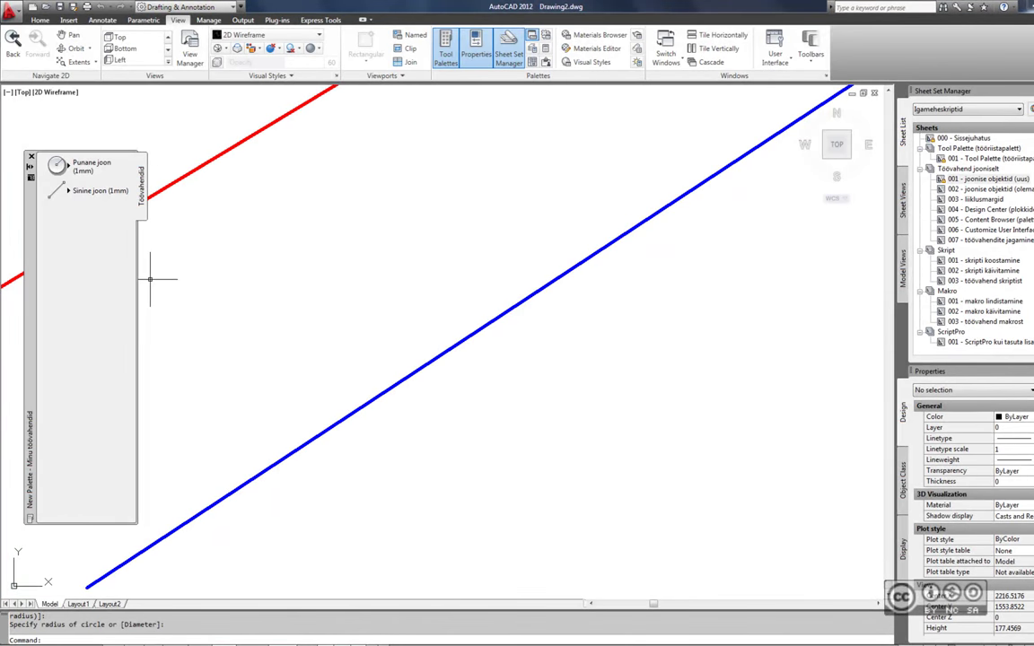
# - Set sinine.png as the Sinine joon tool's icon image
pyautogui.rightClick(56, 190)
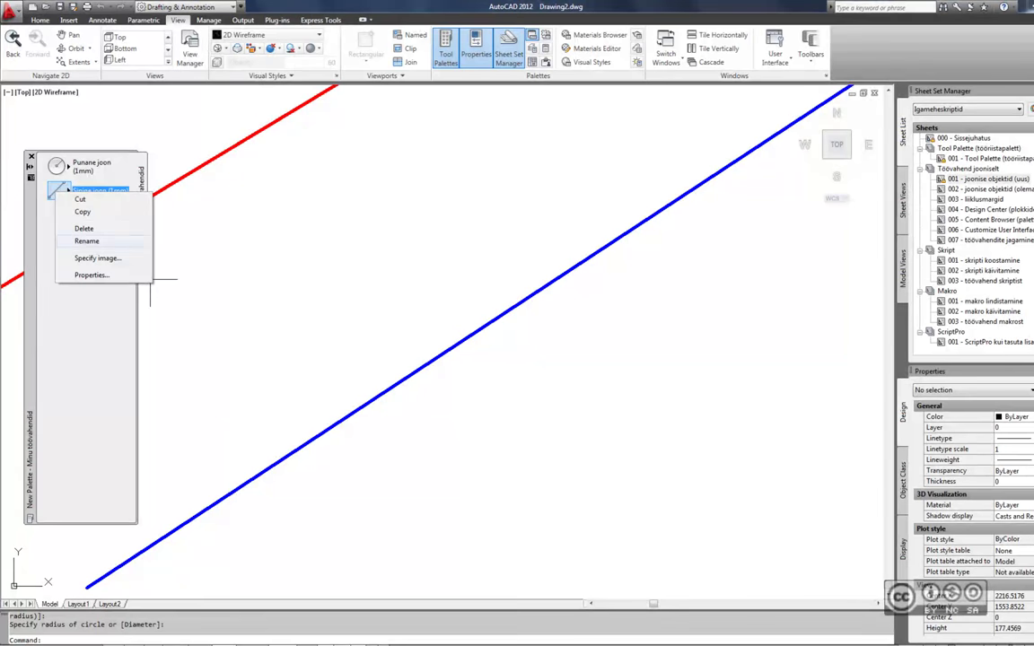
pyautogui.click(97, 257)
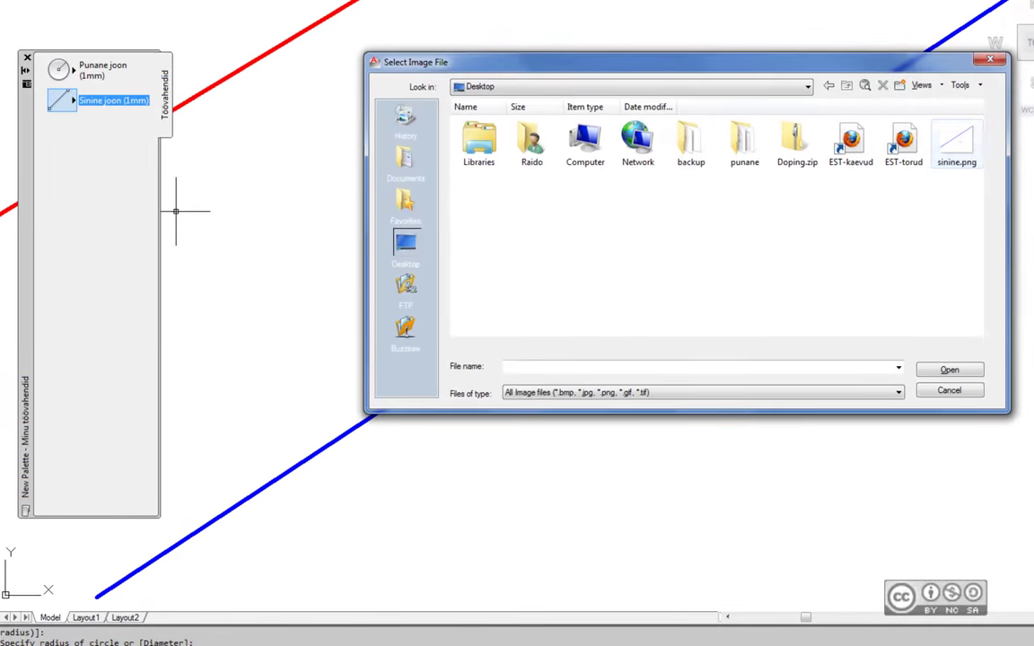
pyautogui.click(877, 179)
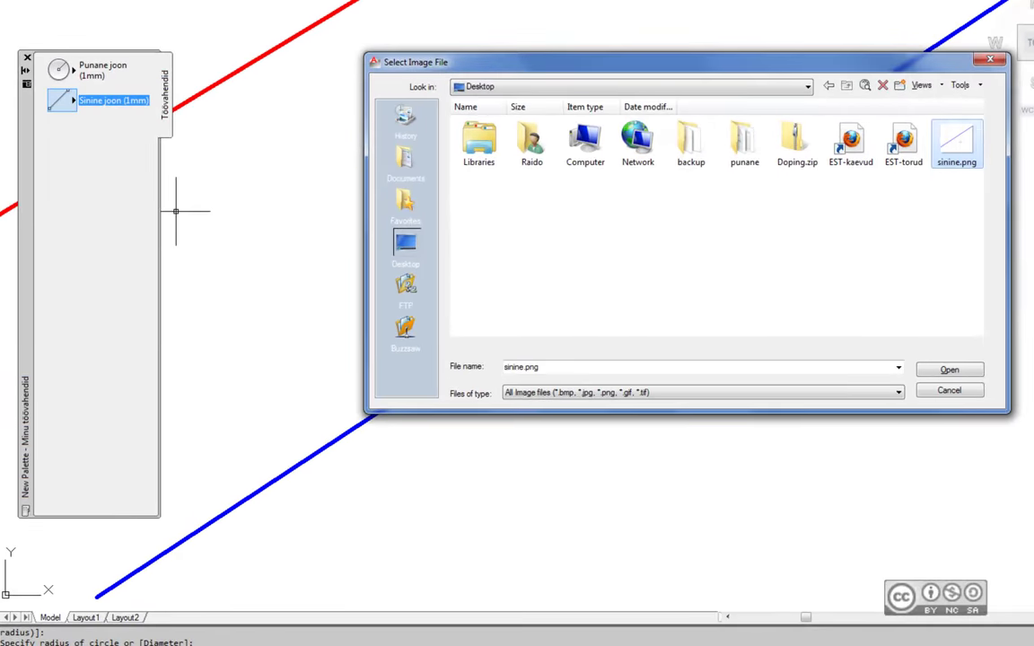
pyautogui.click(869, 385)
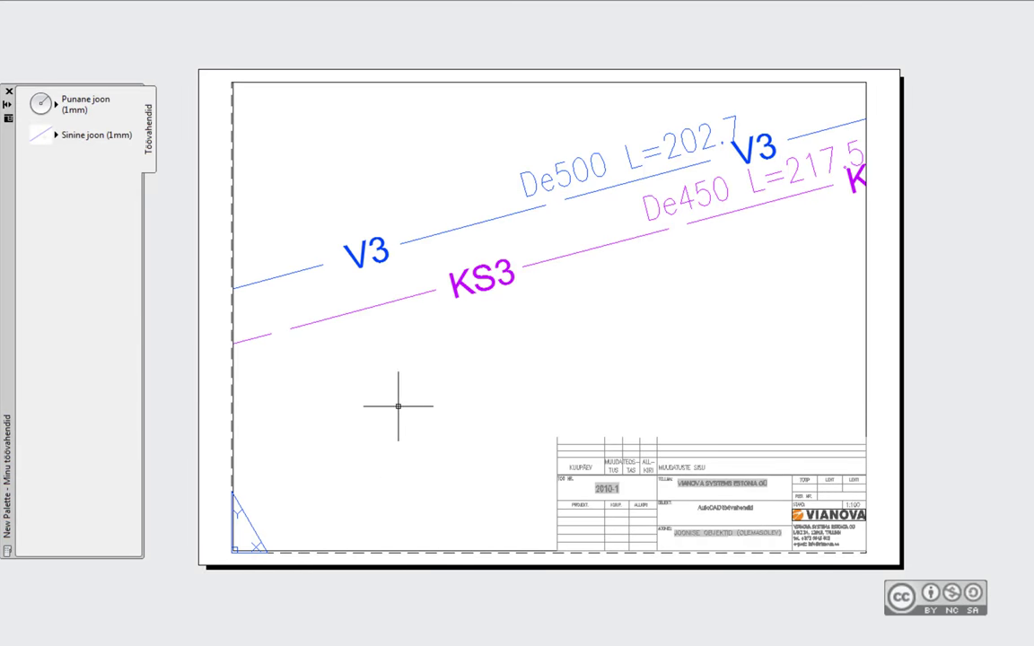
# - Activate the layout sheet's viewport and select the magenta KS3 pipeline polyline
pyautogui.click(110, 639)
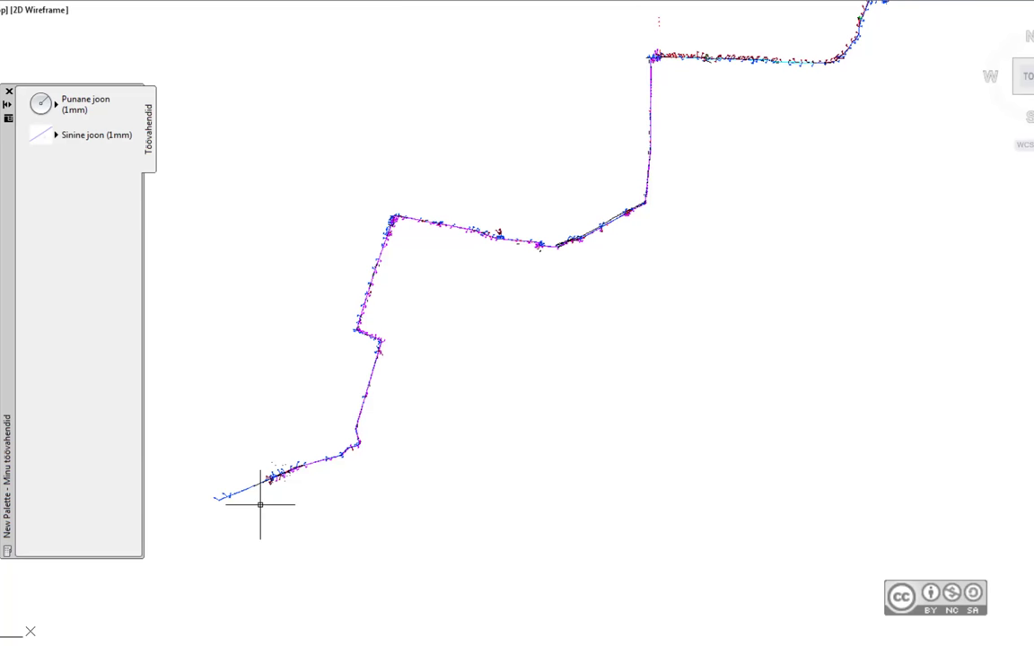
pyautogui.click(134, 637)
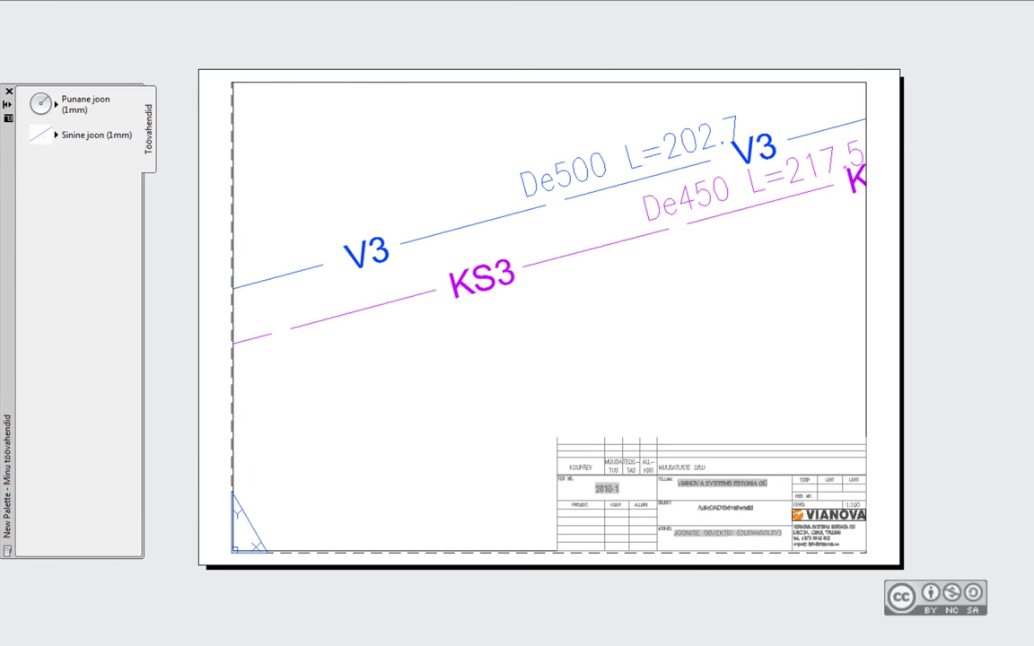
pyautogui.doubleClick(561, 303)
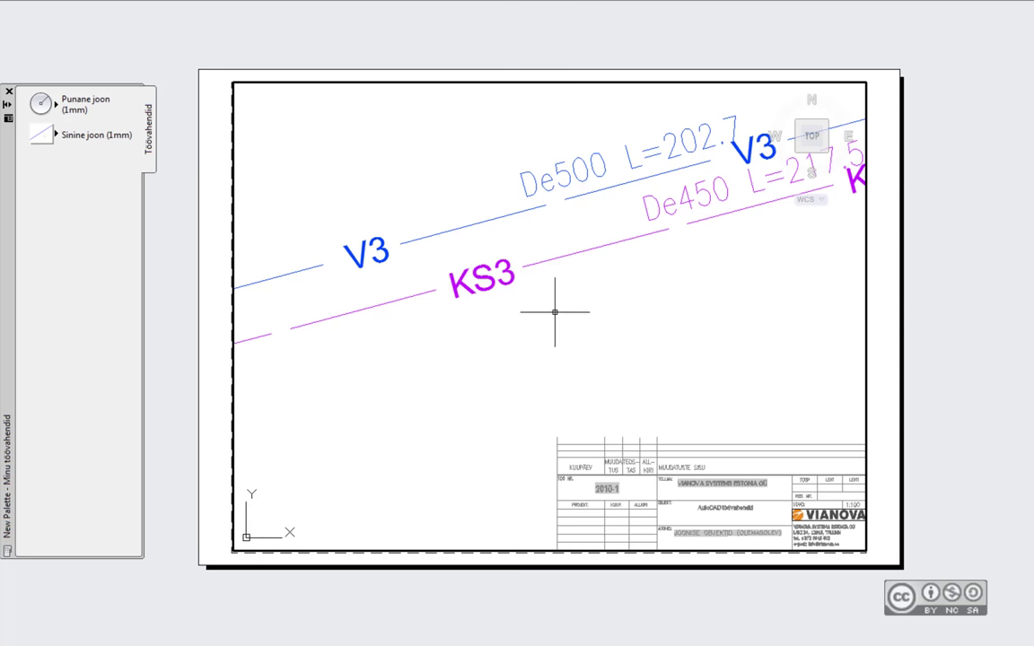
pyautogui.click(540, 259)
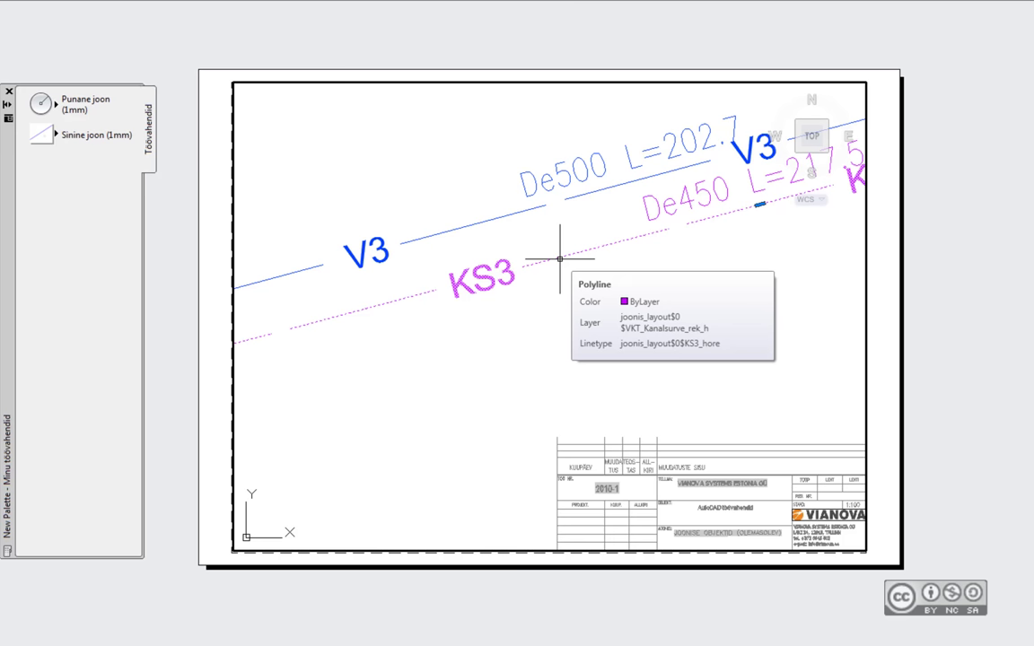
# - Drag the KS3 polyline onto the palette below Sinine joon, then inspect its properties
pyautogui.click(559, 259)
pyautogui.moveTo(559, 259); pyautogui.dragTo(81, 145)
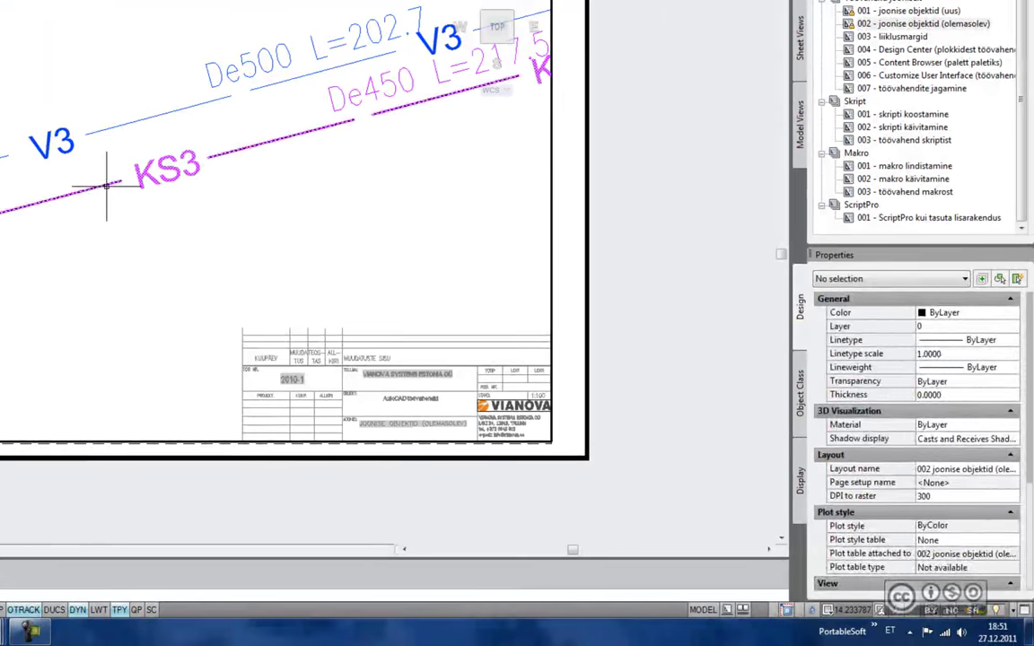
pyautogui.click(112, 190)
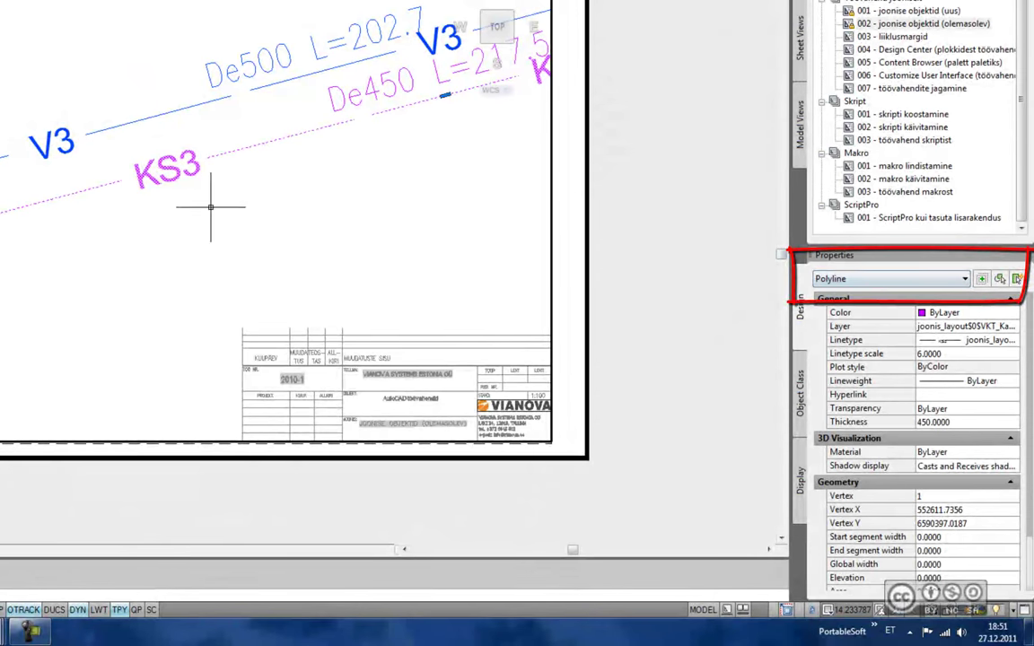
pyautogui.press('Escape')
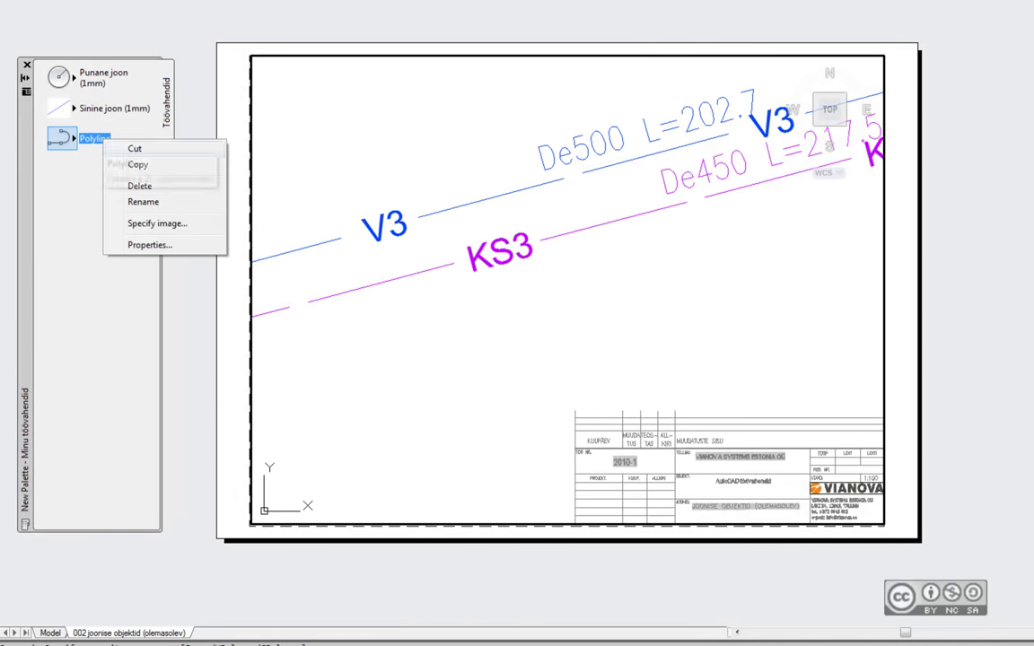
# - Rename the palette's Polyline tool to KS3
pyautogui.click(144, 202)
pyautogui.write('KS3')
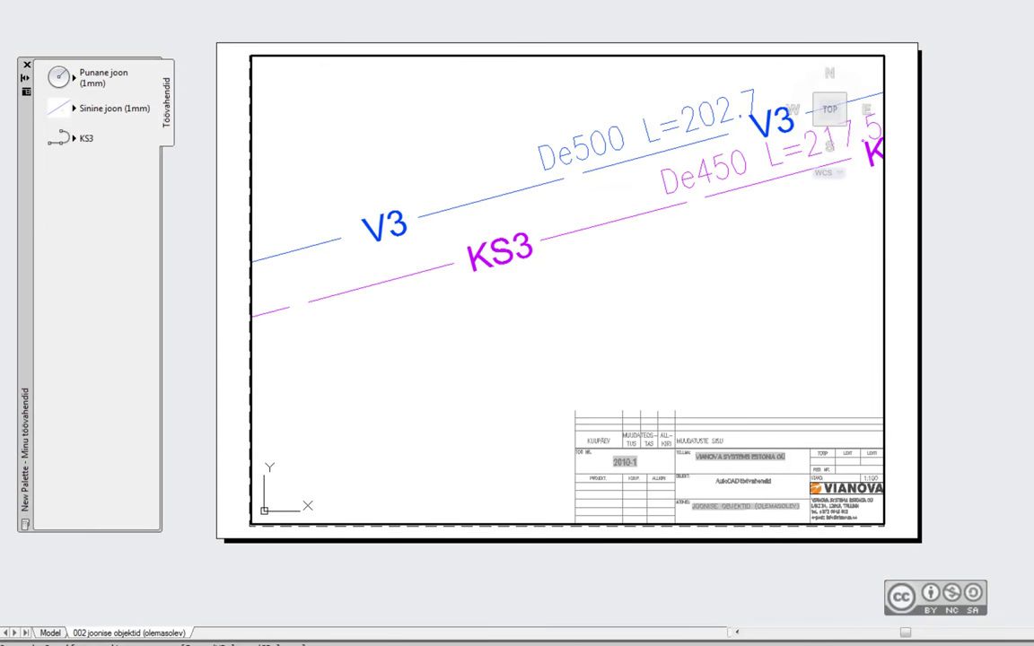
pyautogui.press('Return')
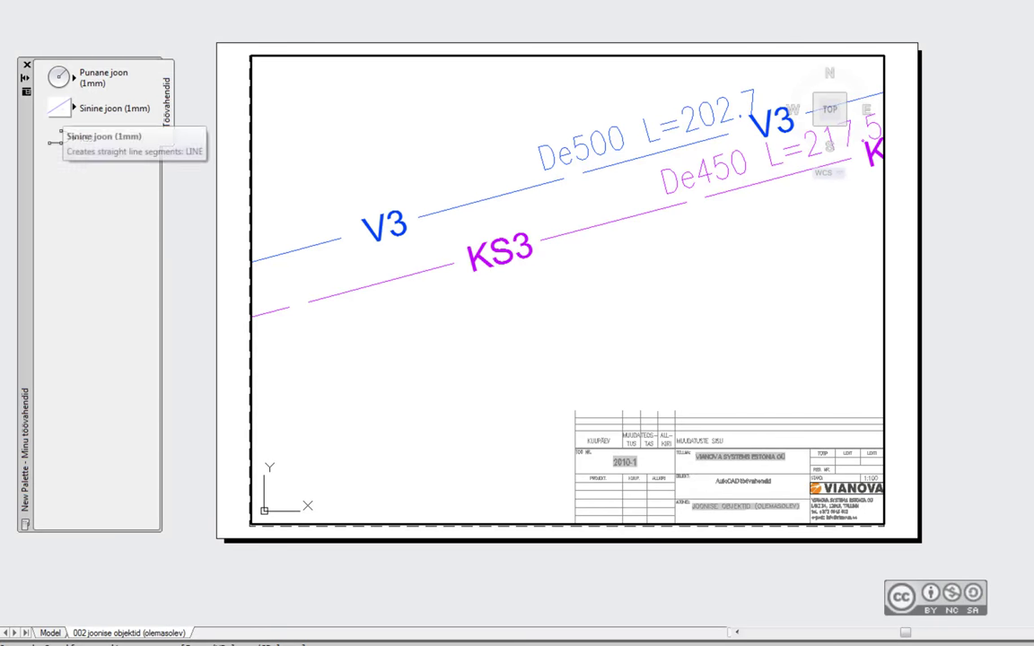
# - Check the KS3 tool's layer VKT_Kanalsurve_rek_h and linetype scale 6.0000, then start a new drawing
pyautogui.rightClick(67, 137)
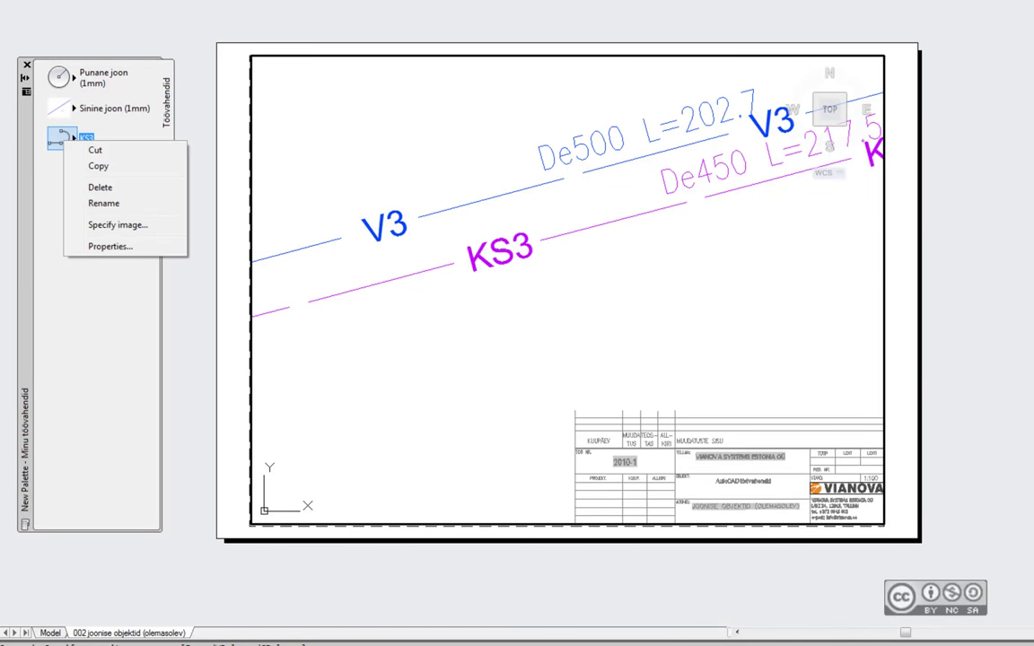
pyautogui.press('Escape')
pyautogui.scroll(2, 334, 230)
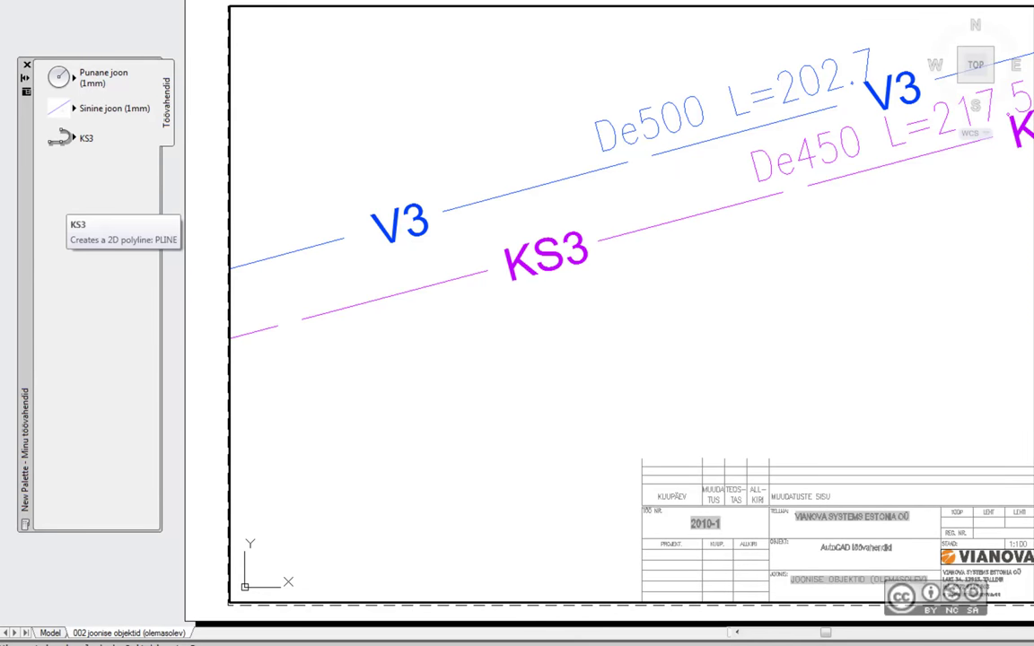
pyautogui.rightClick(61, 138)
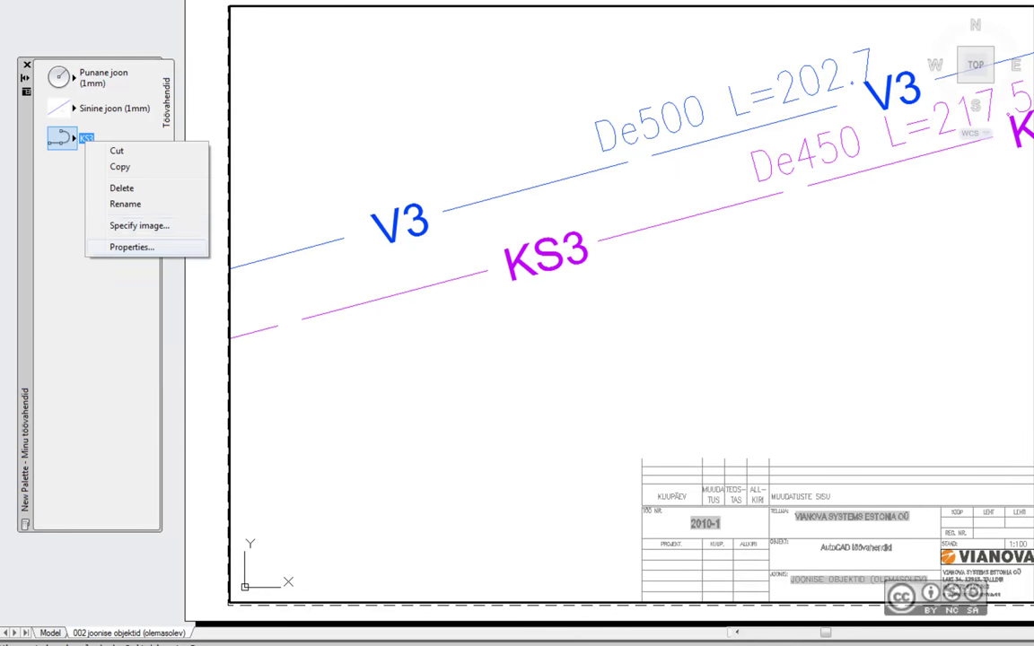
pyautogui.click(116, 225)
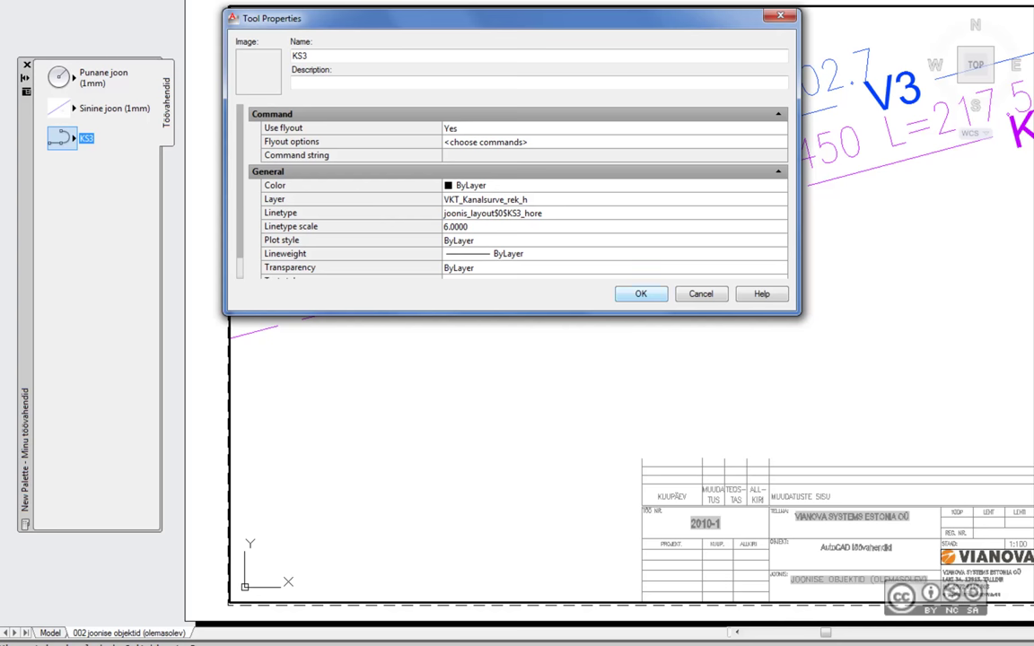
pyautogui.click(640, 293)
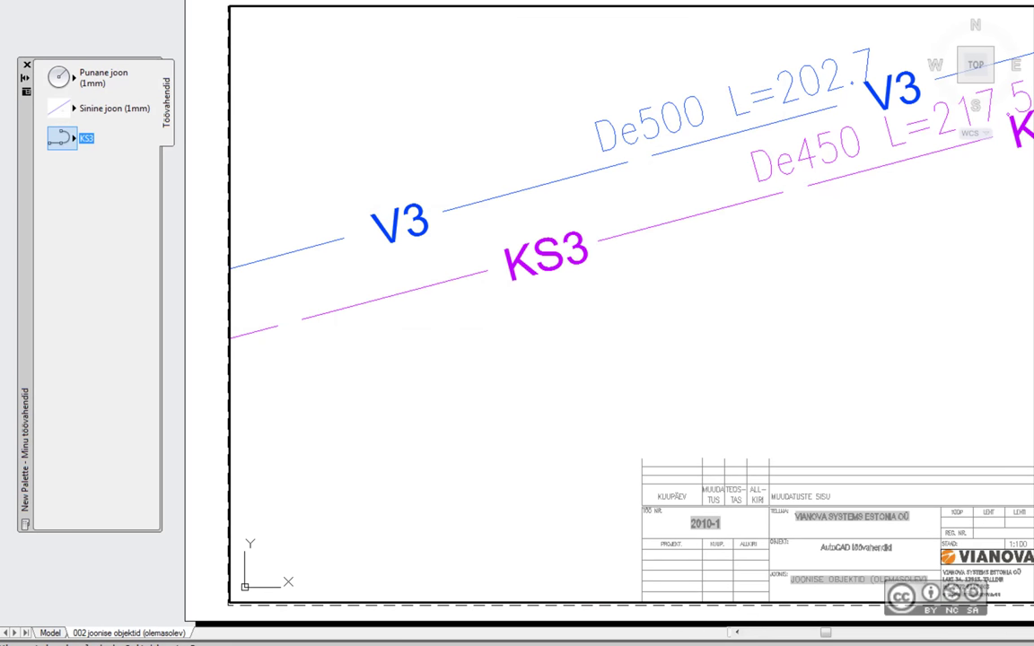
pyautogui.doubleClick(209, 177)
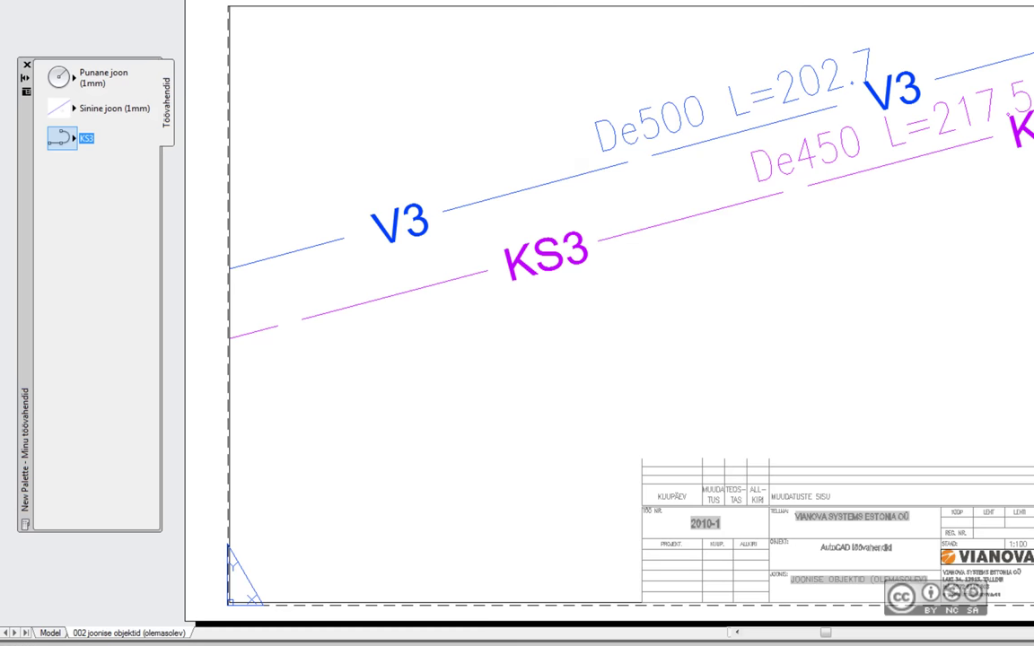
pyautogui.hotkey('ctrl', 'n')
# - Start a new acadiso.dwt drawing and draw a two-point KS3 polyline with the KS3 palette tool
pyautogui.press('Return')
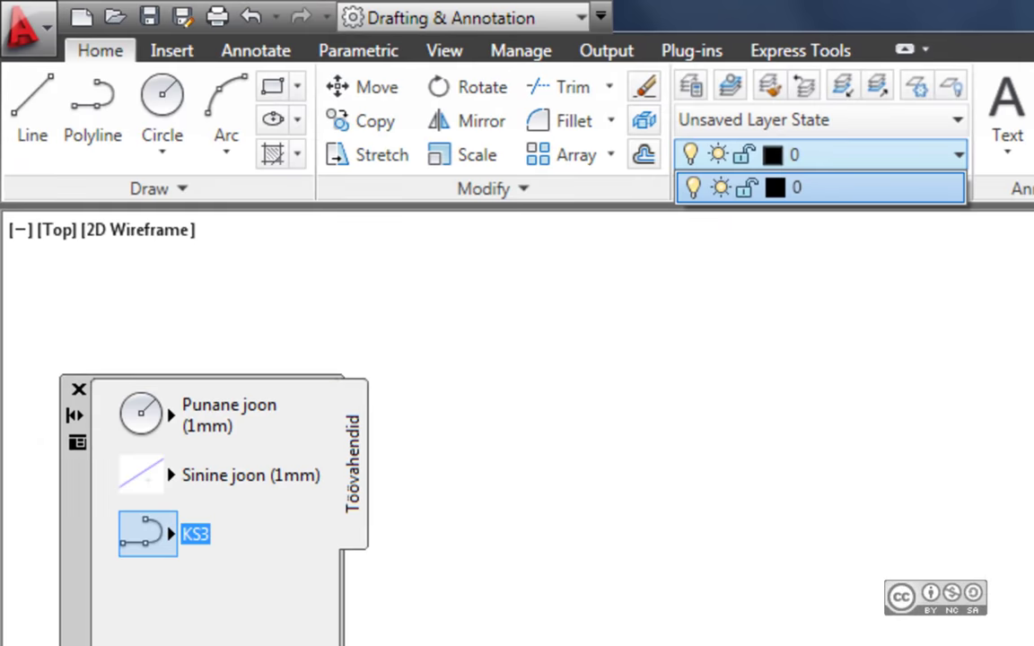
pyautogui.click(807, 187)
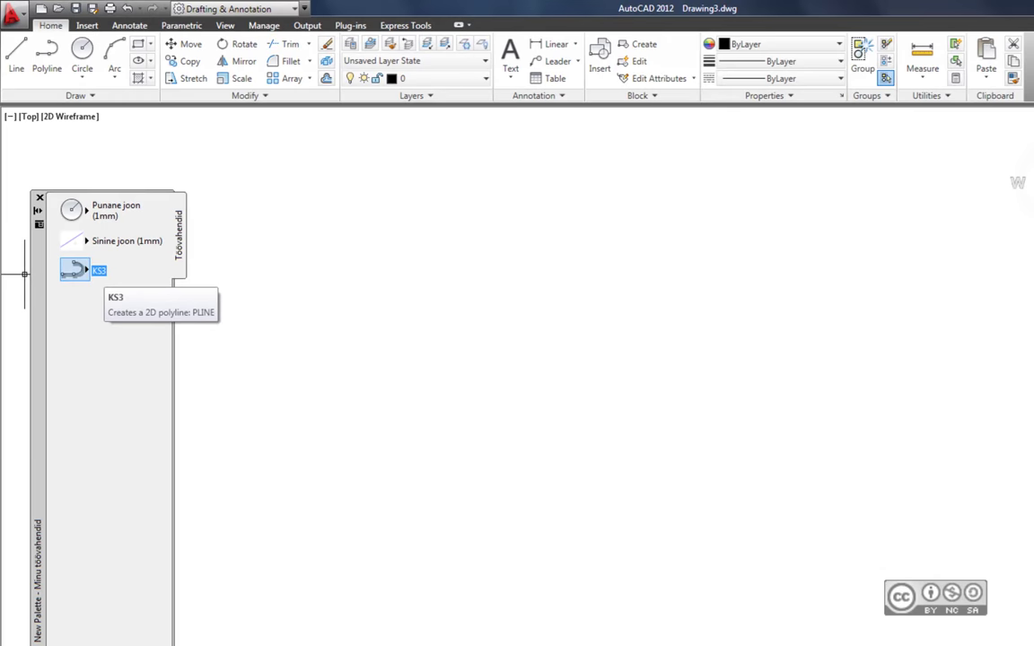
pyautogui.click(75, 269)
pyautogui.click(355, 414)
pyautogui.click(415, 372)
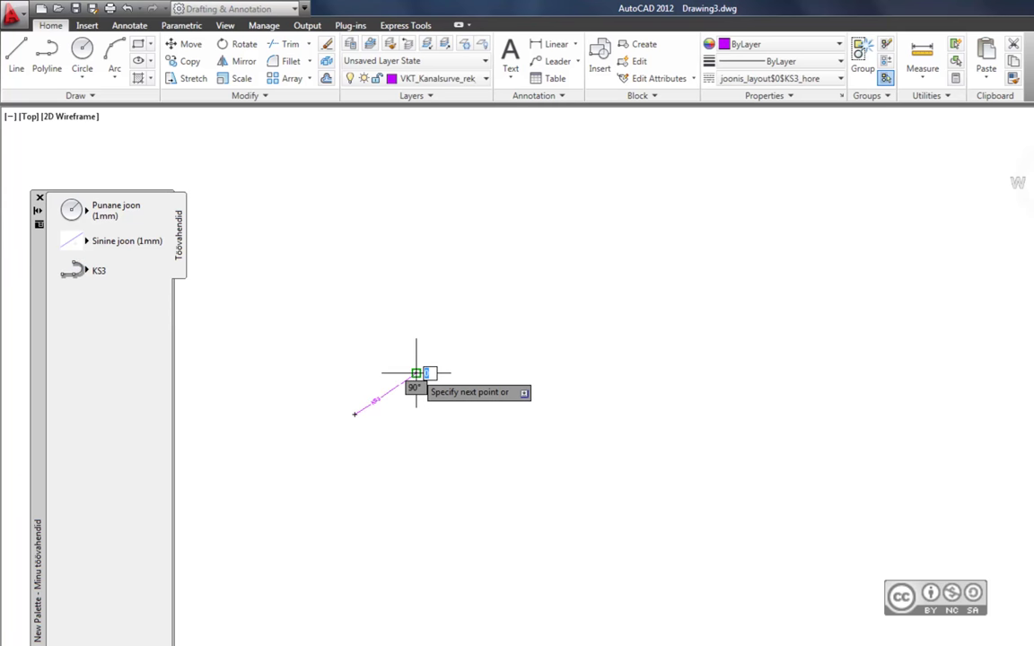
pyautogui.rightClick(387, 342)
pyautogui.click(412, 352)
# - Confirm the KS3 line sits on layer VKT_Kanalsurve_rek_h by checking the layer list and selecting it
pyautogui.scroll(5, 433, 380)
pyautogui.scroll(3, 498, 362)
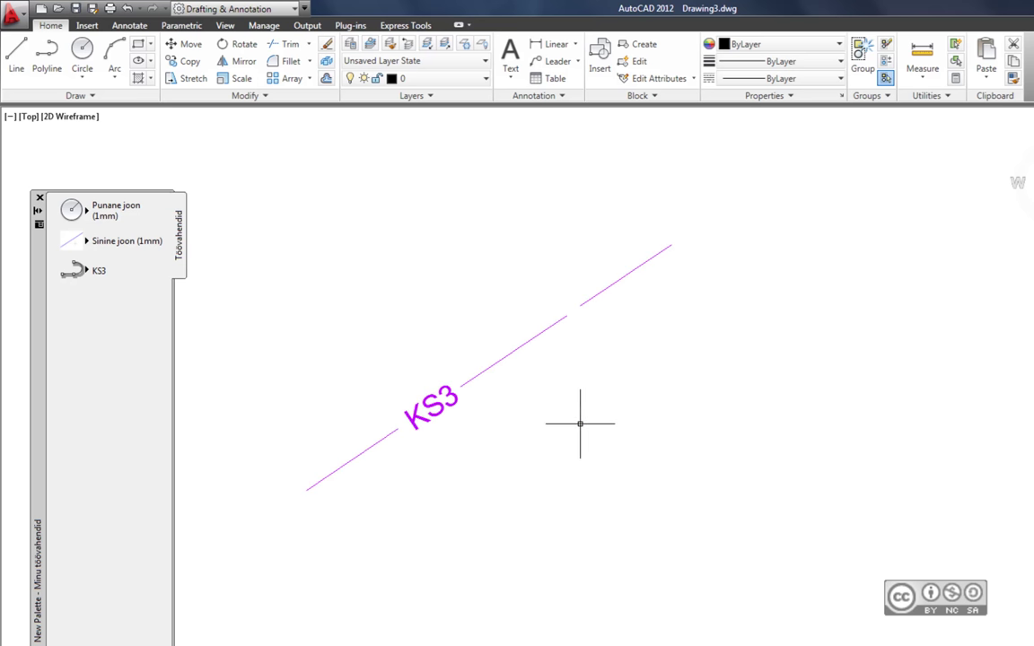
pyautogui.click(421, 78)
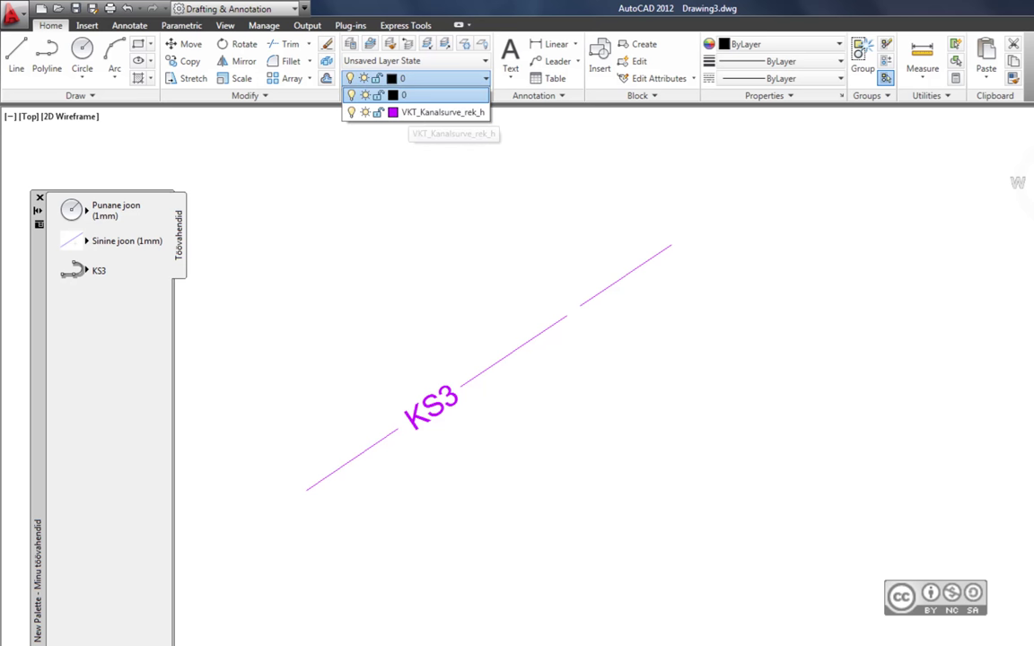
pyautogui.click(415, 95)
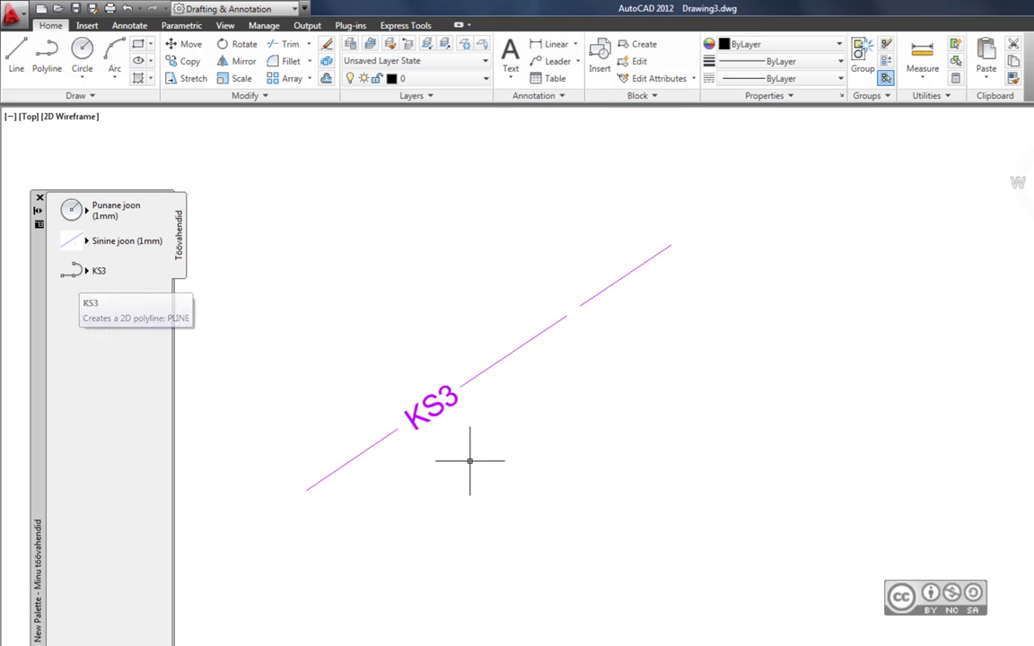
pyautogui.click(490, 364)
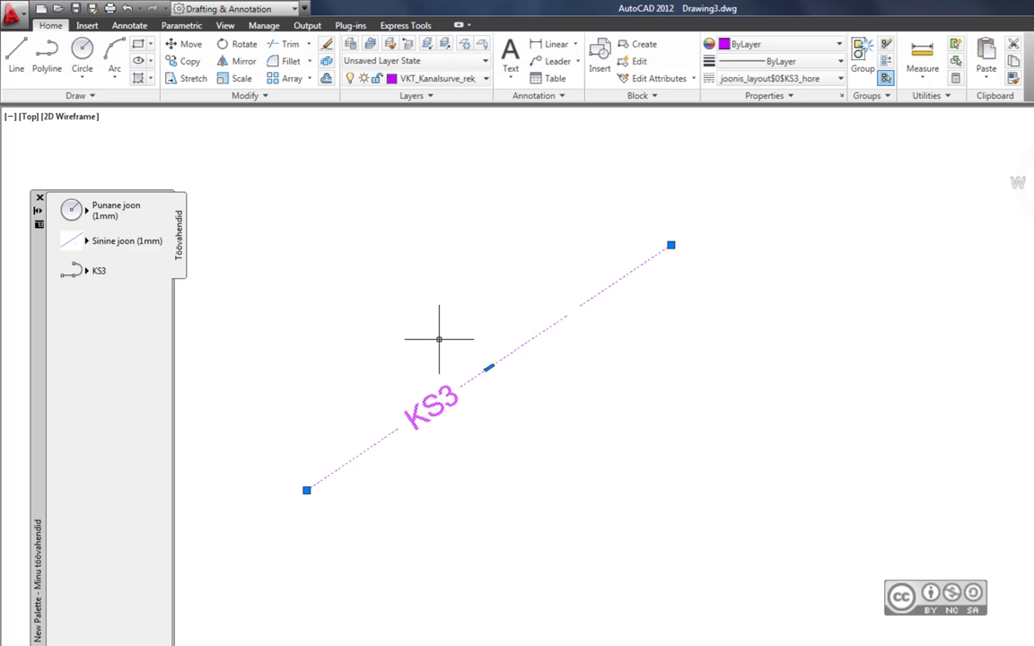
pyautogui.press('Escape')
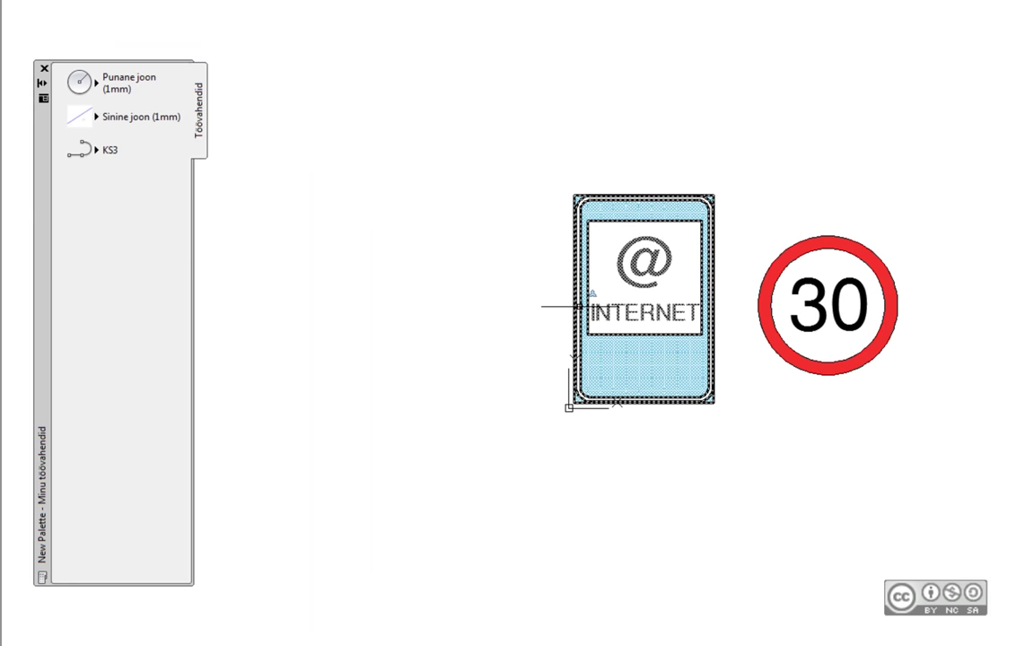
# - Drag the blue INTERNET sign block onto the palette below KS3 as new tool 716
pyautogui.click(554, 303)
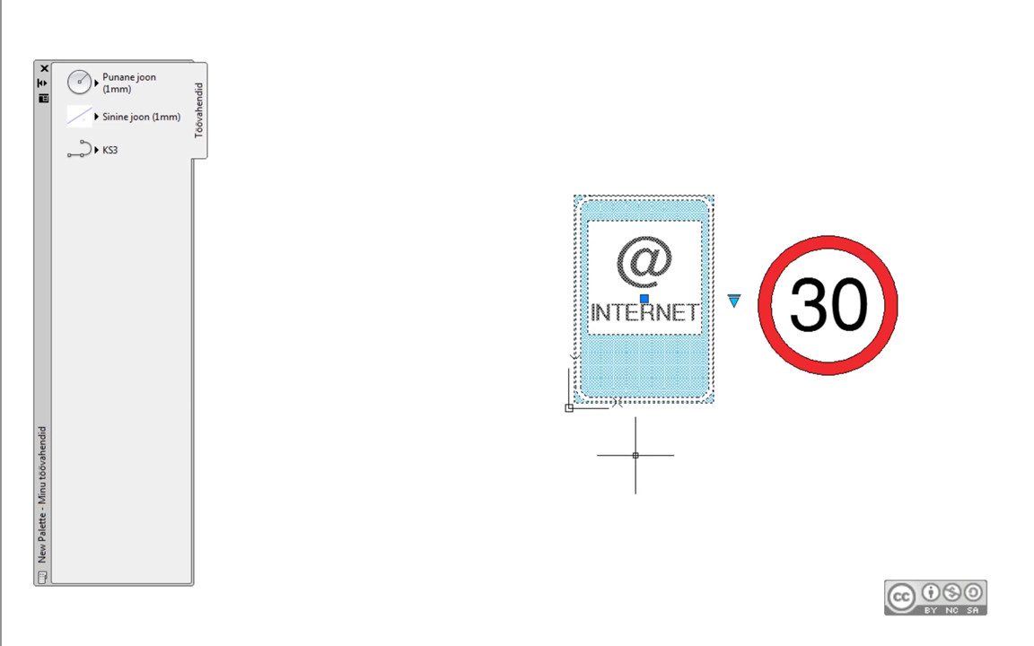
pyautogui.moveTo(662, 397)
pyautogui.mouseDown()
pyautogui.moveTo(197, 342)
pyautogui.moveTo(125, 162)
pyautogui.mouseUp()
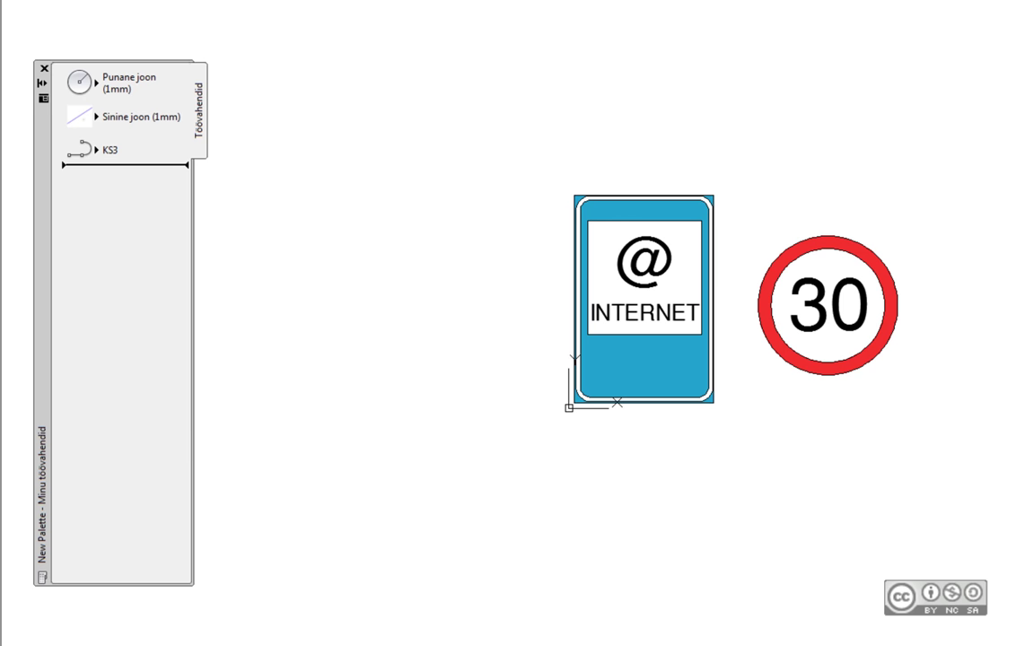
pyautogui.moveTo(125, 164); pyautogui.dragTo(125, 164)
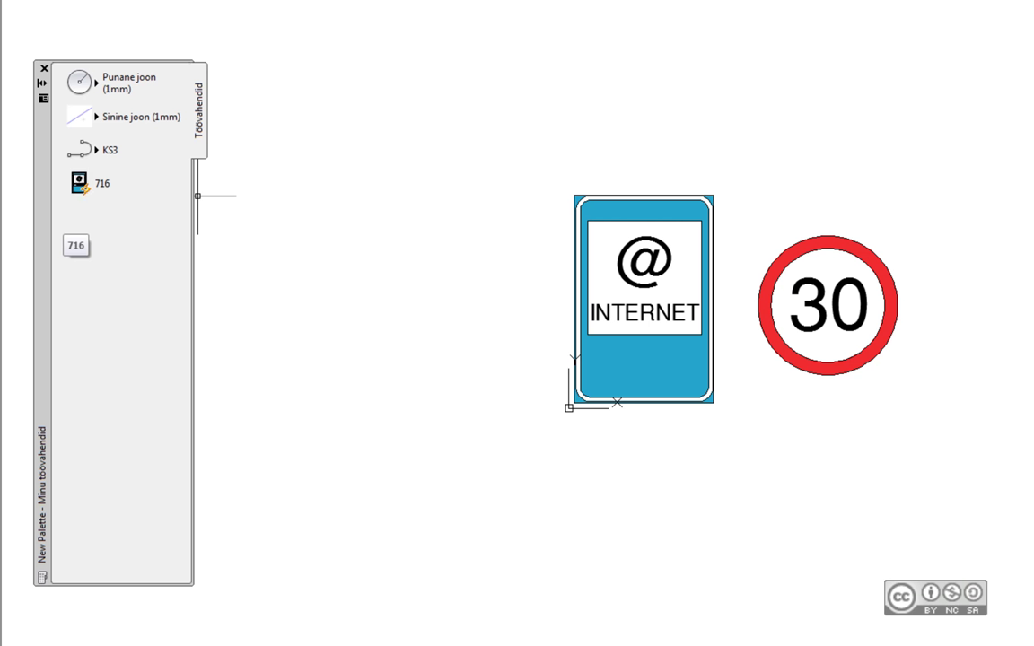
pyautogui.click(408, 167)
pyautogui.click(435, 179)
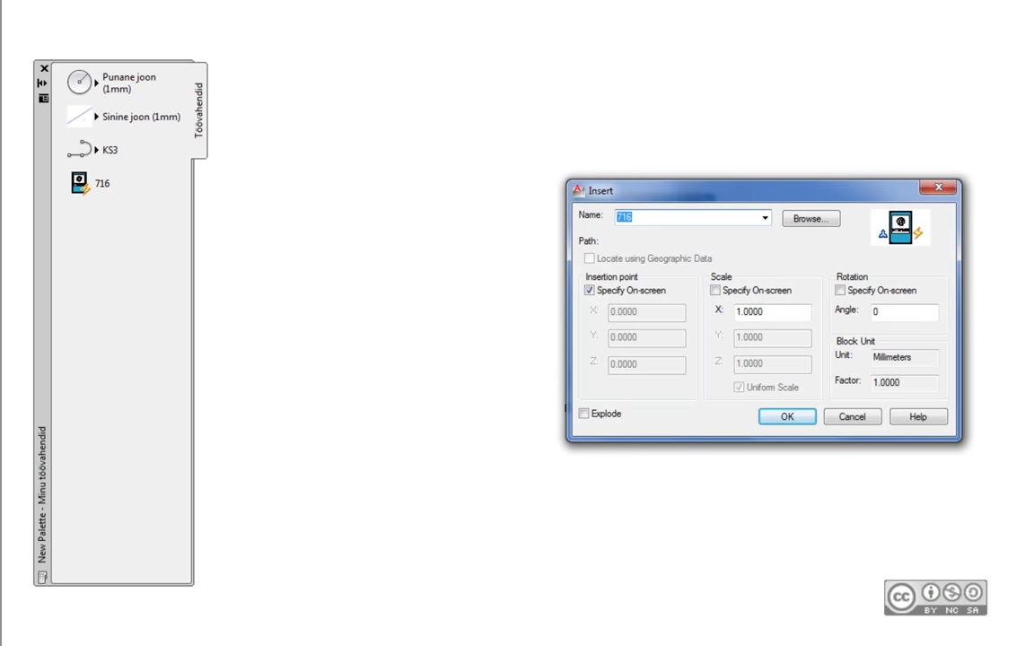
pyautogui.hotkey('alt', 'Down')
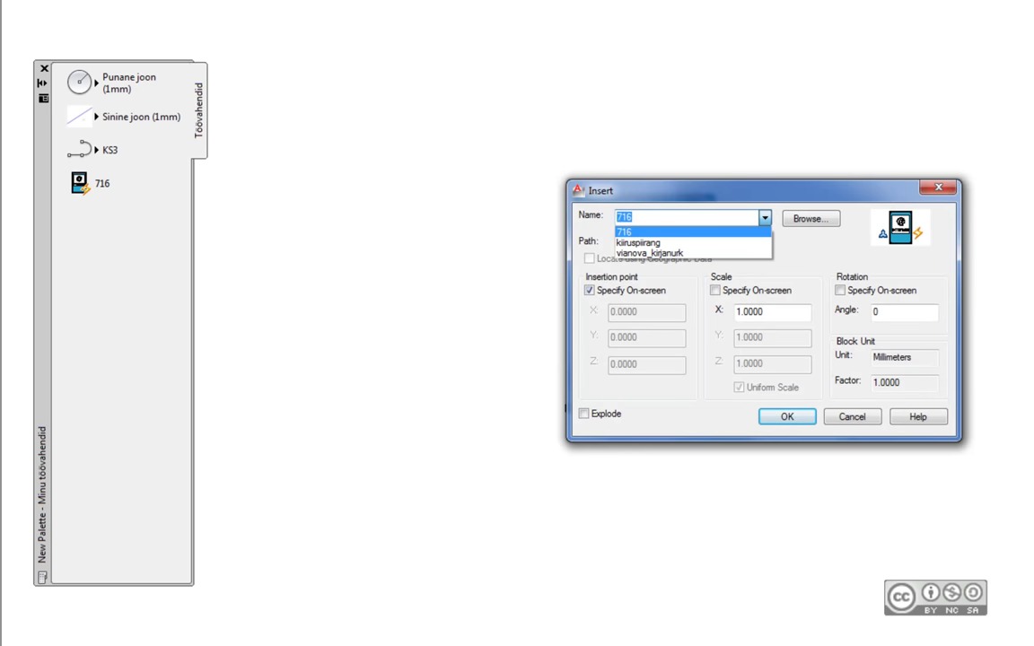
pyautogui.press('Escape')
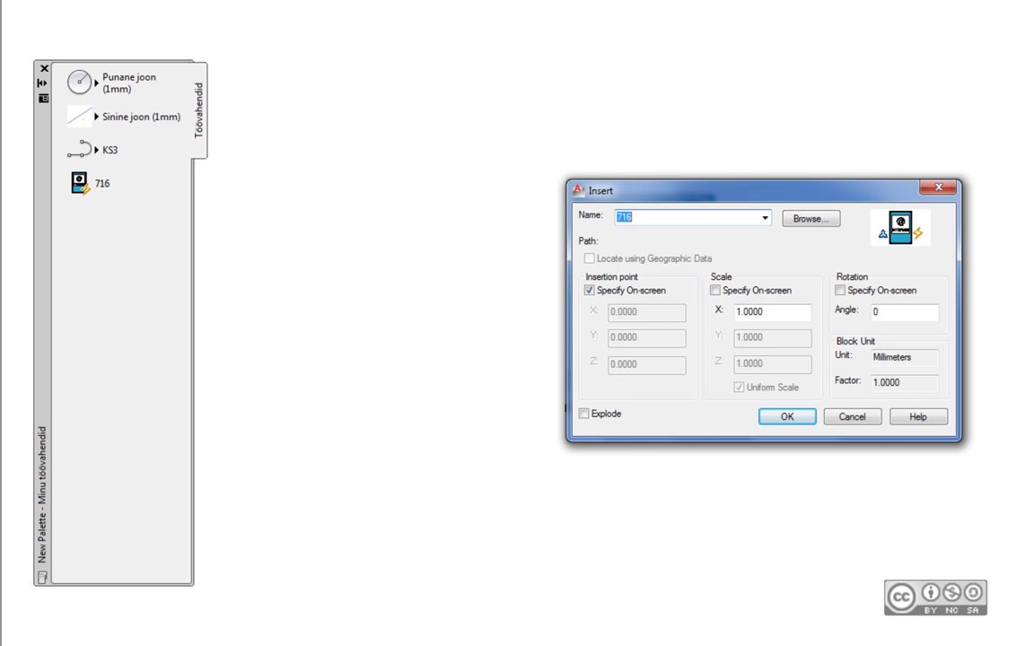
pyautogui.press('Return')
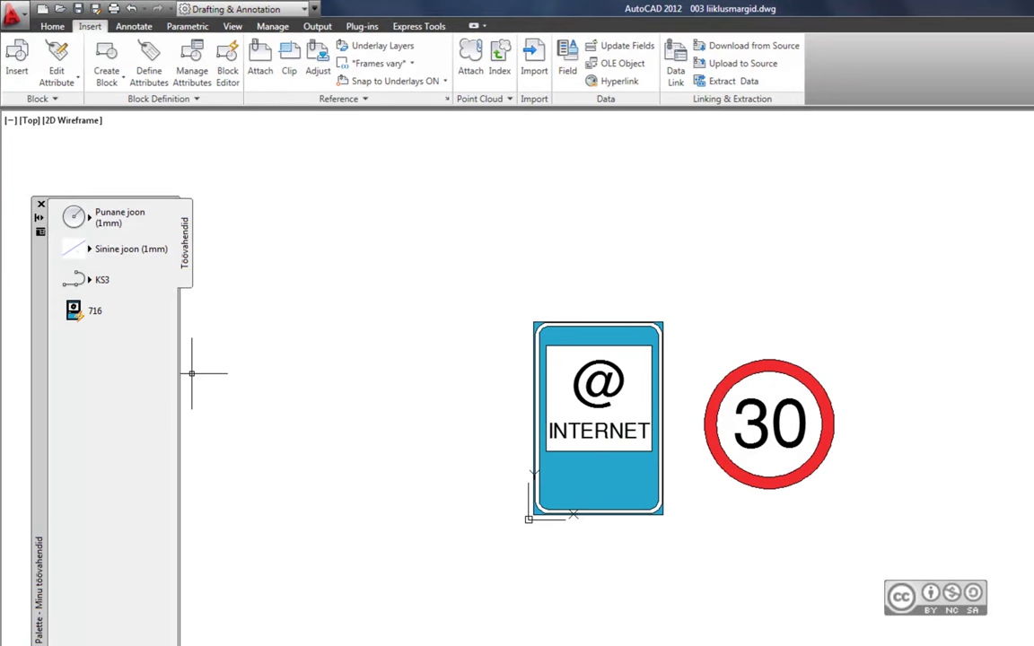
# - Check the 716 tool's source file, then close the traffic-sign drawing without saving
pyautogui.rightClick(92, 310)
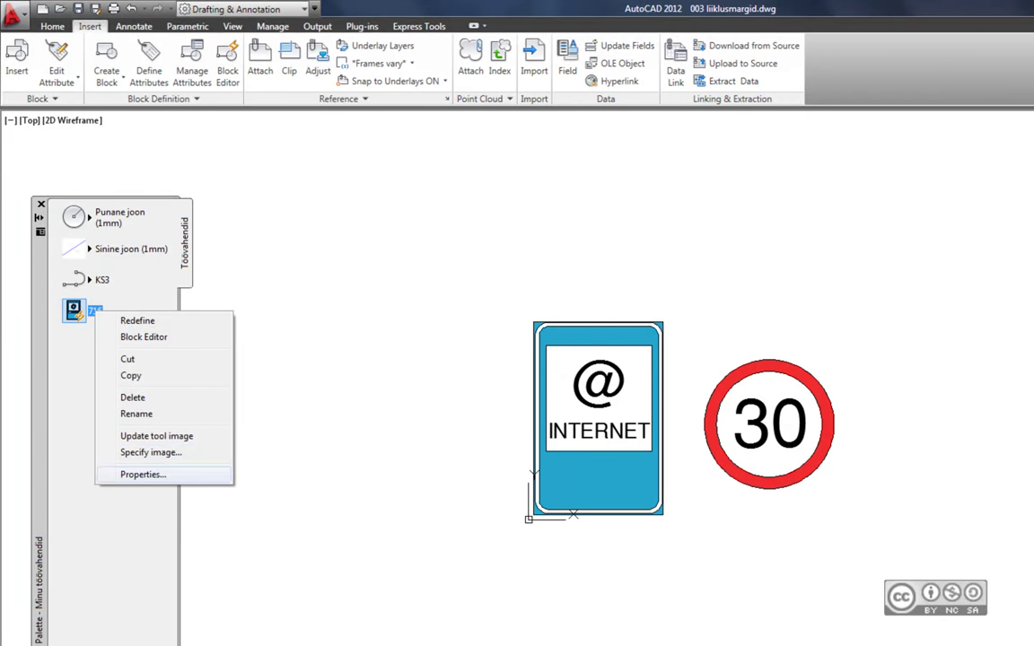
pyautogui.click(142, 473)
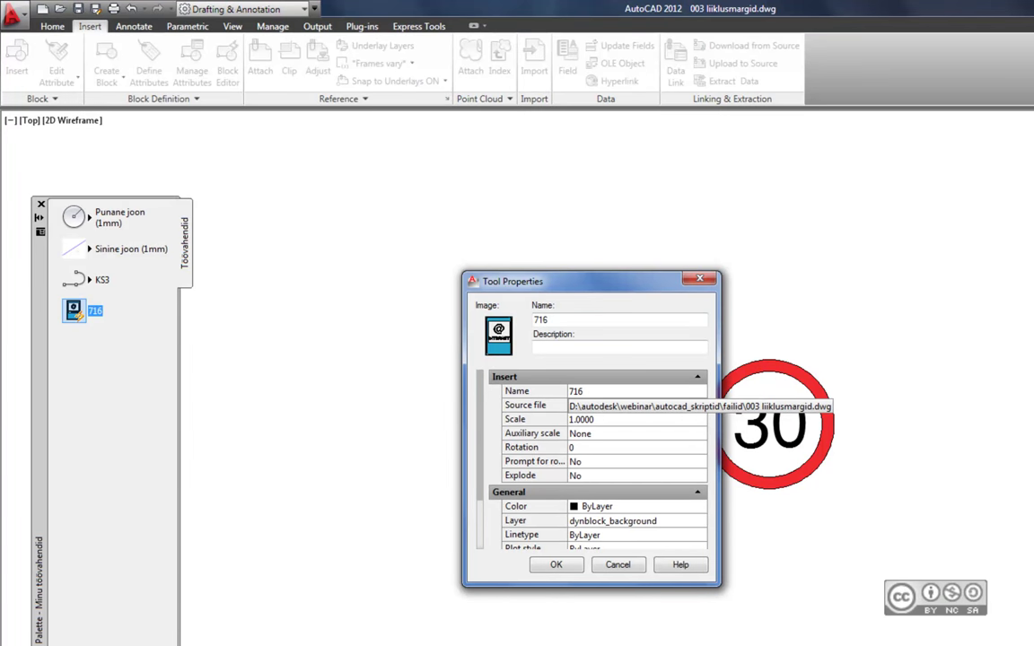
pyautogui.click(556, 565)
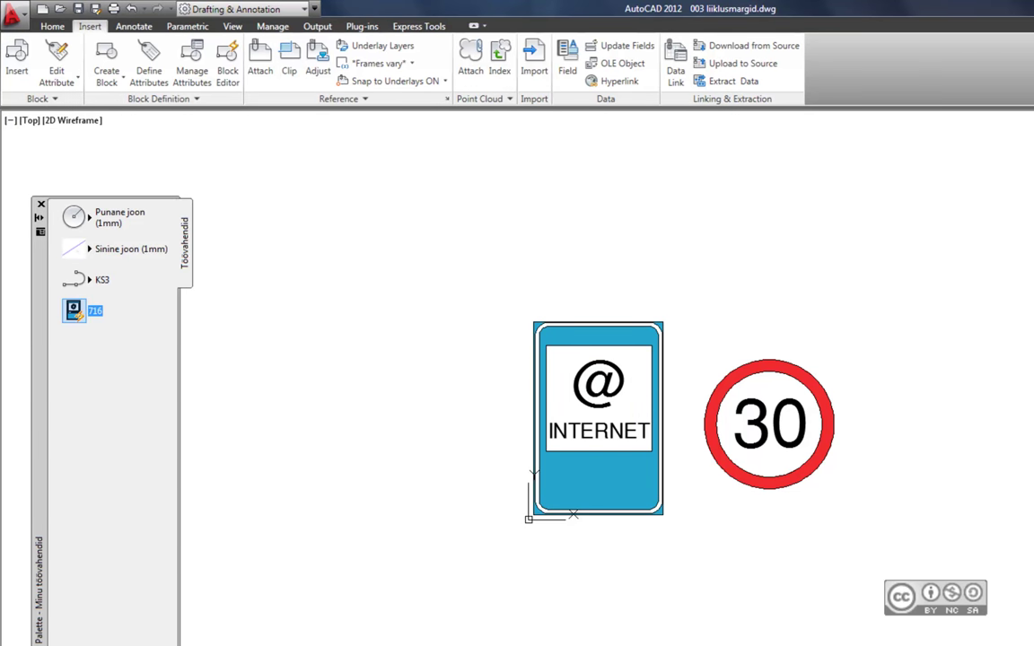
pyautogui.hotkey('ctrl', 'F4')
pyautogui.press('n')
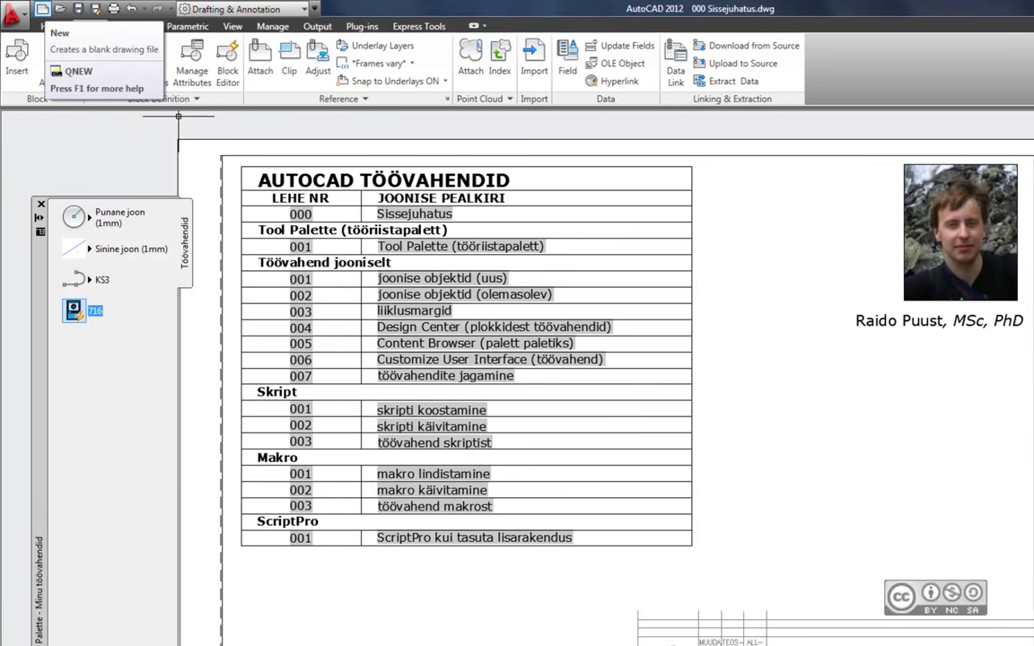
# - Start new Drawing4 and place the 716 INTERNET sign at 1:1 annotation scale
pyautogui.click(42, 9)
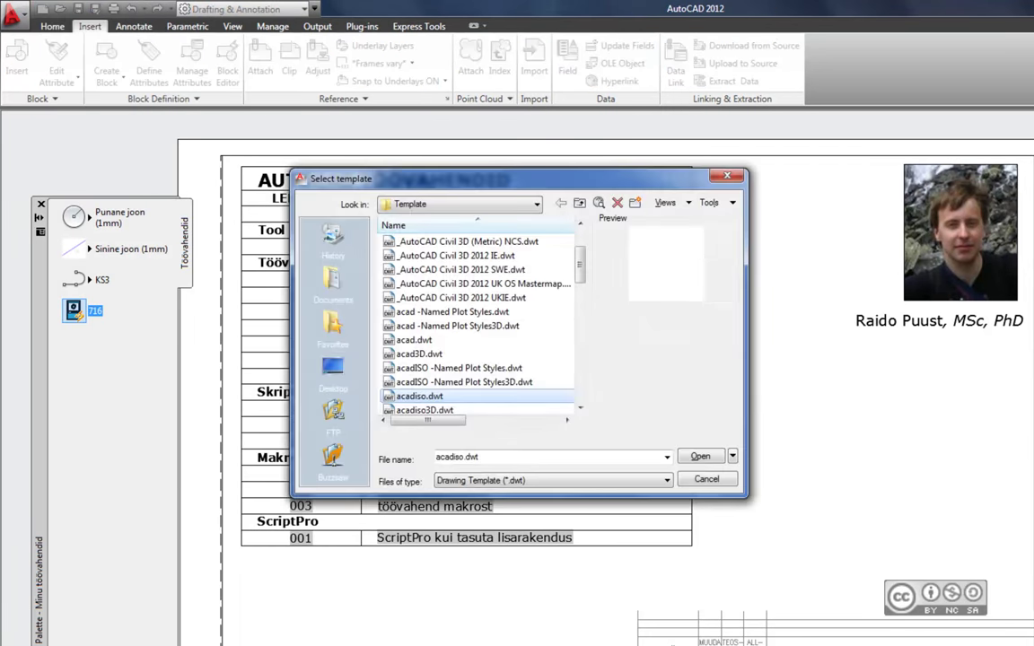
pyautogui.press('Return')
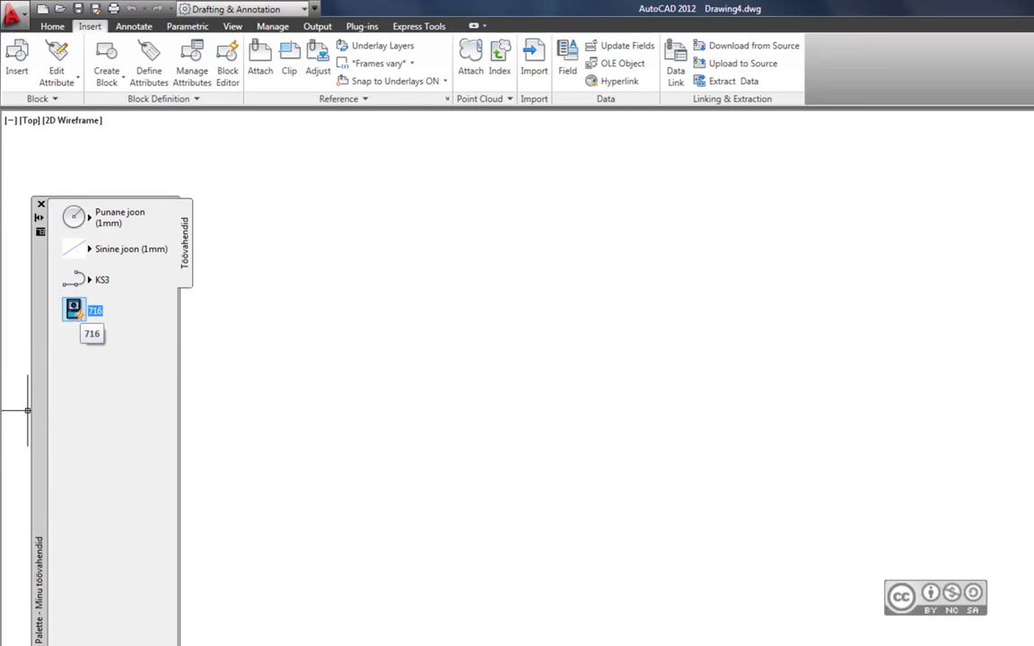
pyautogui.click(79, 310)
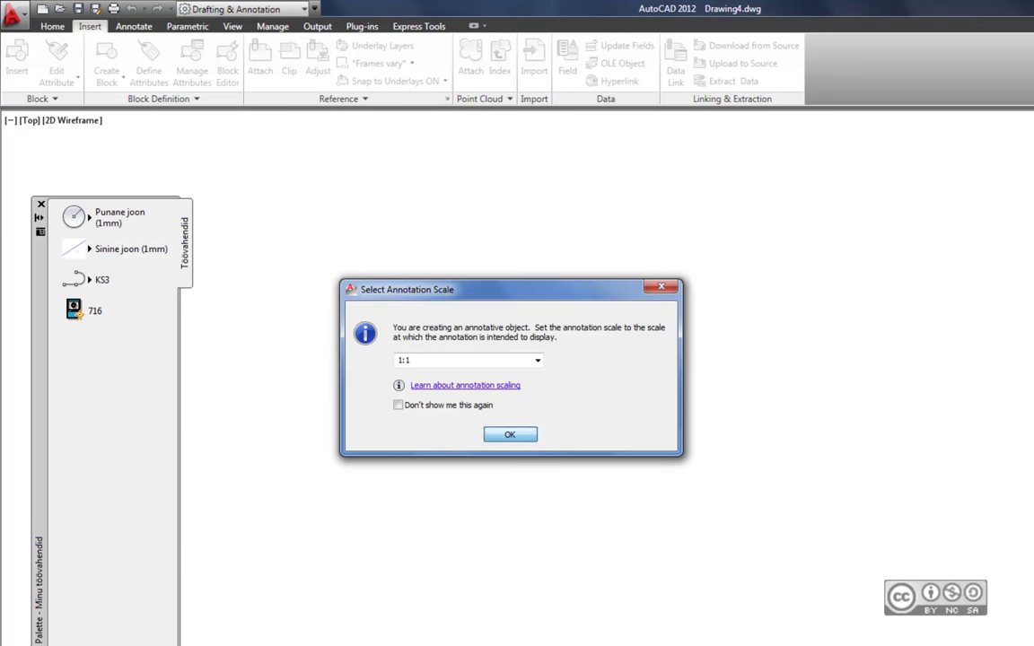
pyautogui.click(509, 434)
pyautogui.click(410, 366)
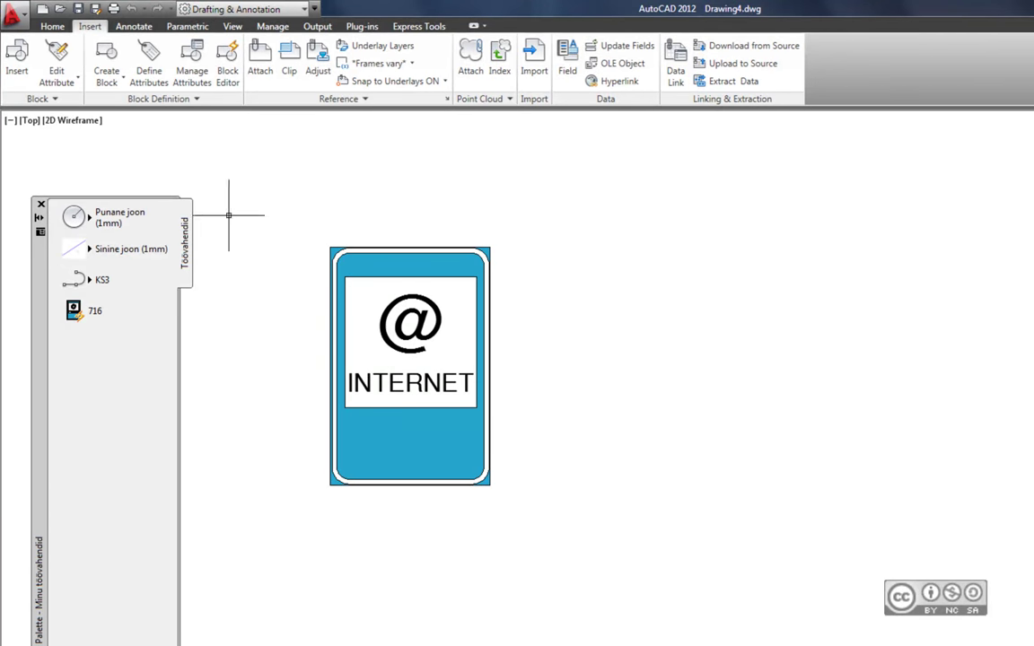
# - Confirm 716 appears in the Insert dialog's block Name list, then close Drawing4 without saving
pyautogui.click(16, 59)
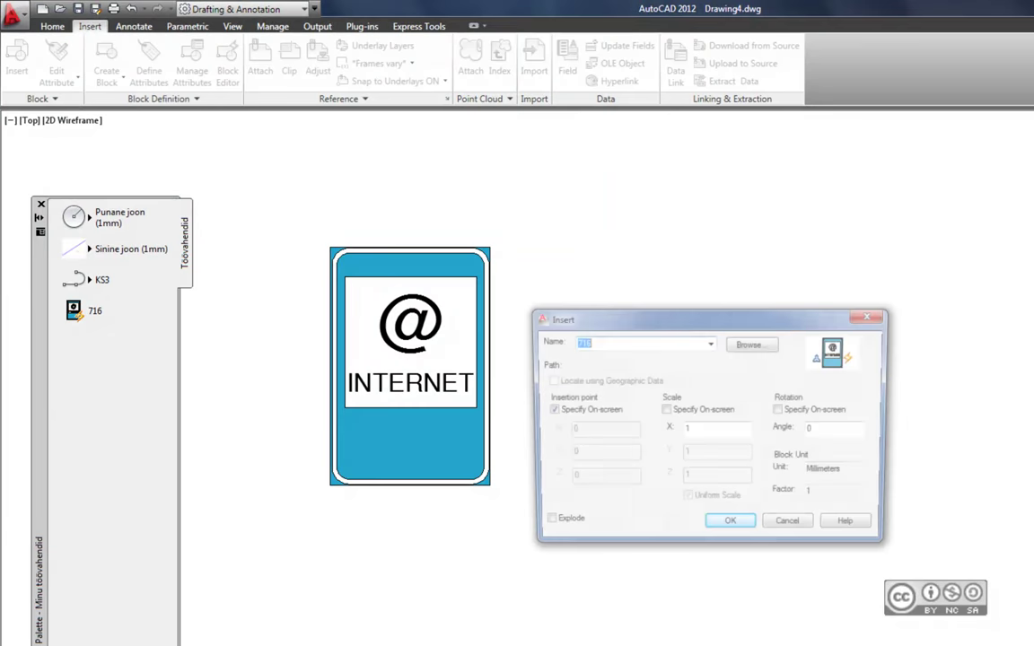
pyautogui.click(710, 342)
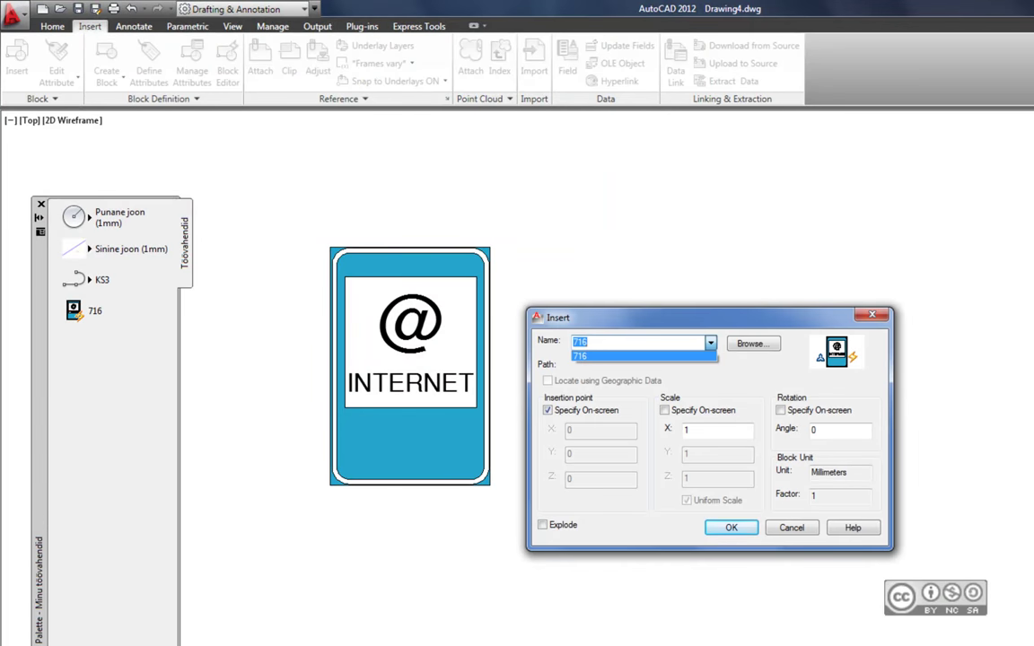
pyautogui.click(579, 356)
pyautogui.press('Return')
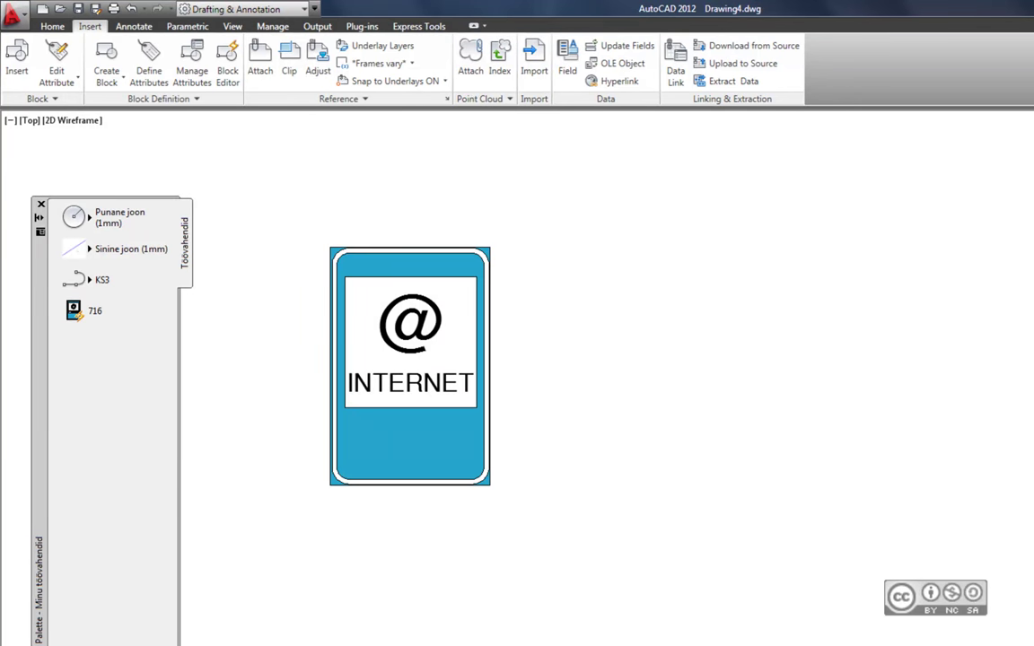
pyautogui.hotkey('ctrl', 'F4')
pyautogui.press('Tab')
# - Rename 003 liiklusmargid.dwg to 003 liiklusmargid2.dwg in Windows Explorer
pyautogui.press('Return')
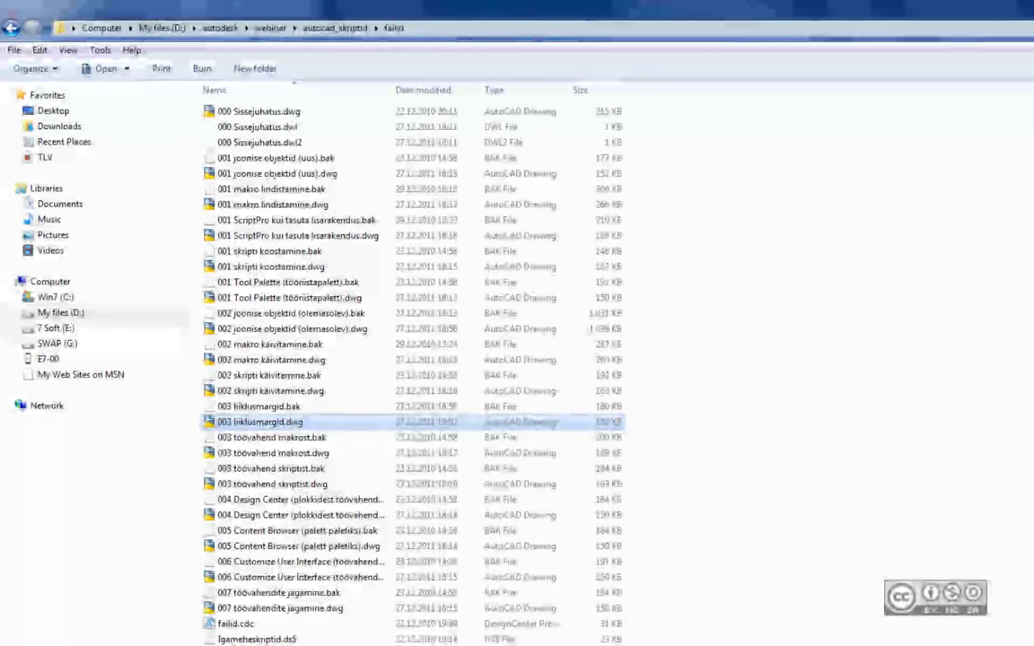
pyautogui.rightClick(260, 422)
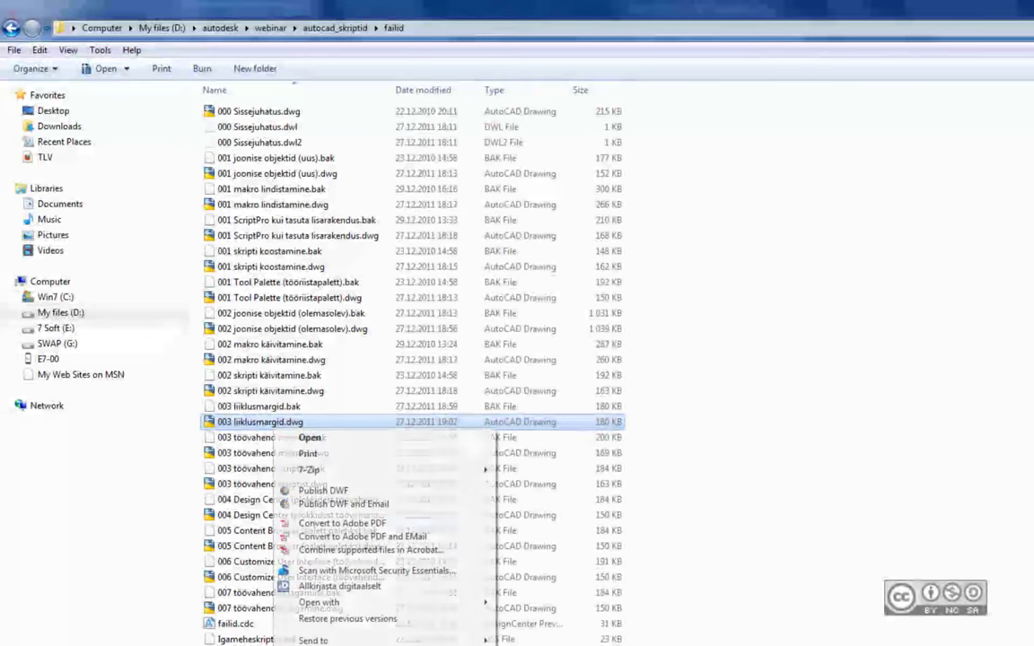
pyautogui.press('m')
pyautogui.press('Right')
pyautogui.write('2')
pyautogui.press('Return')
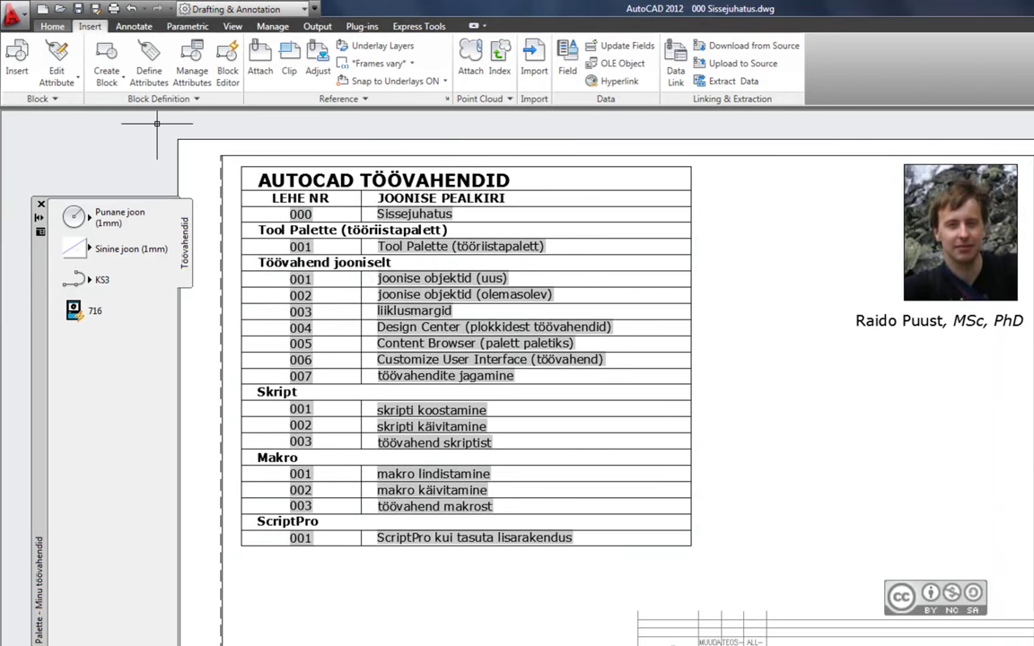
# - Start a new acadiso.dwt drawing with the grid turned off
pyautogui.hotkey('ctrl', 'n')
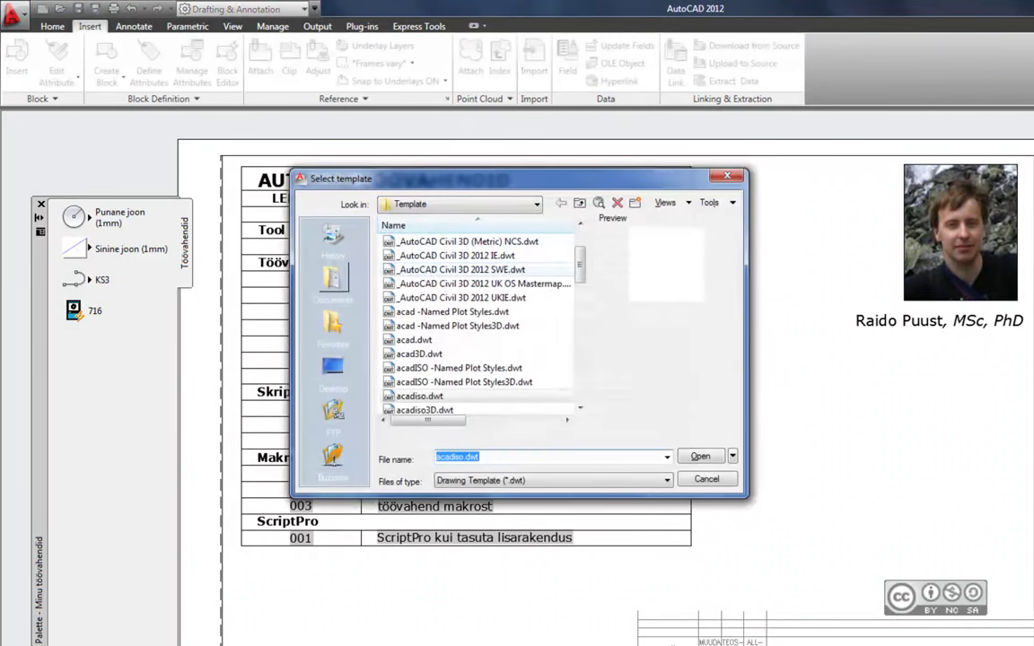
pyautogui.press('Return')
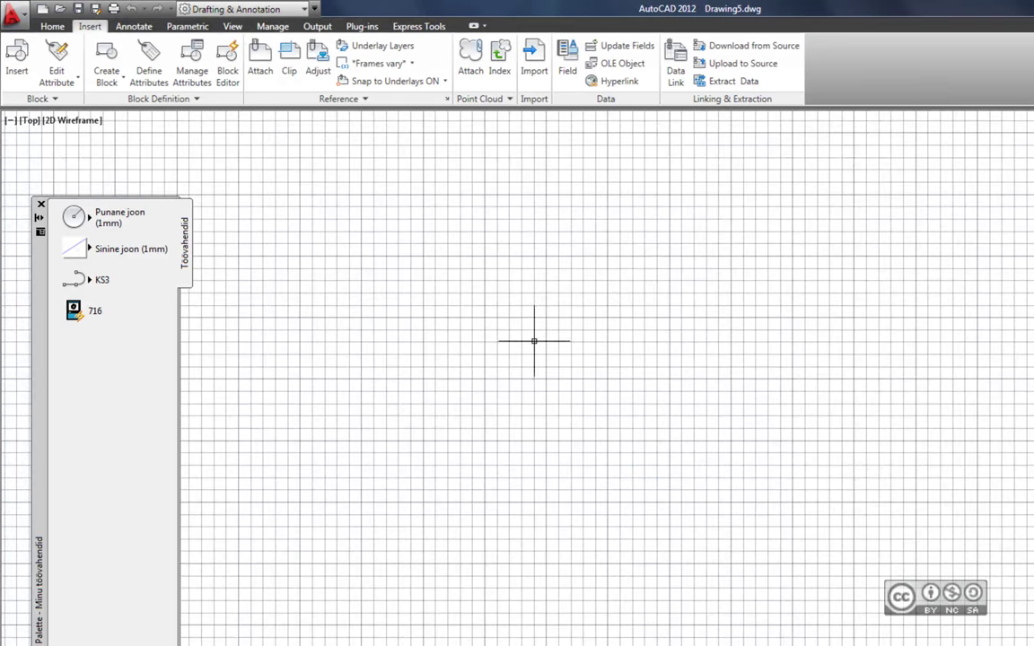
pyautogui.press('F7')
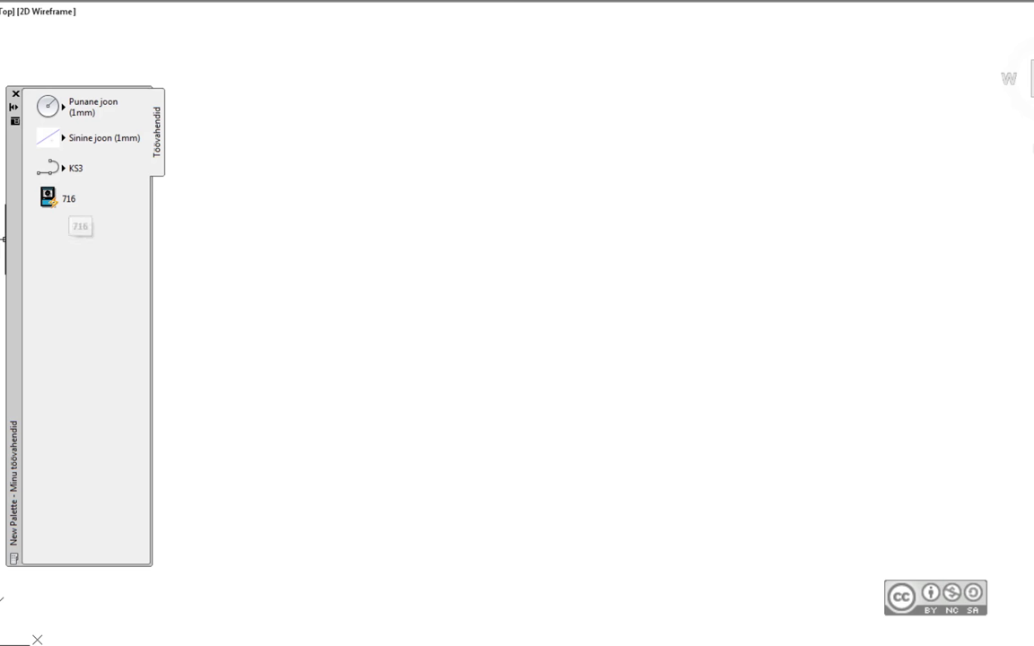
# - Show the 716 tool's full source file path in its Tool Properties
pyautogui.rightClick(69, 197)
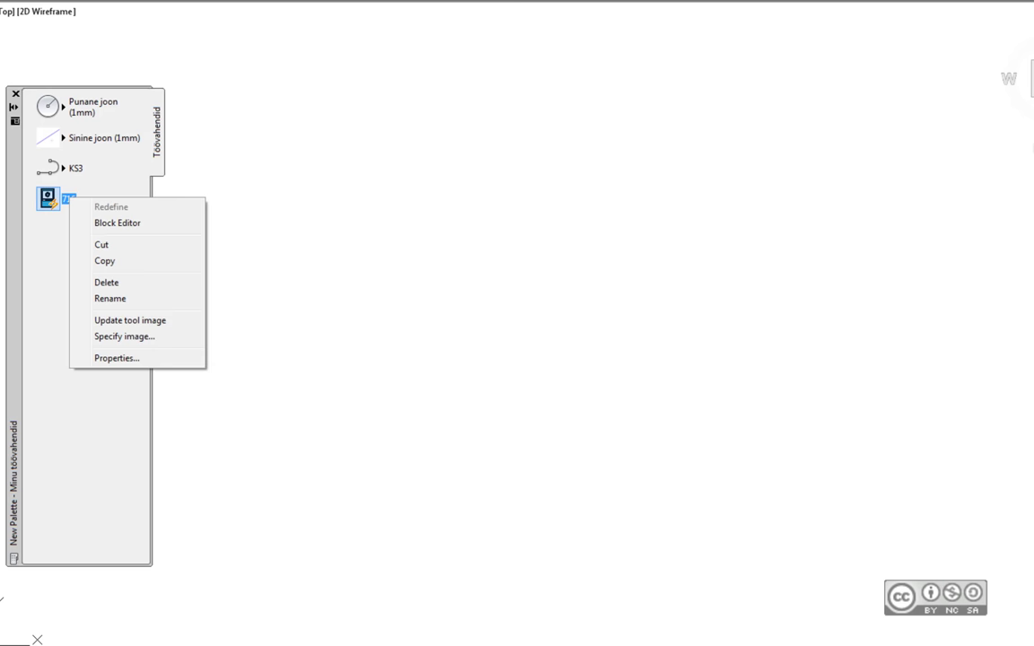
pyautogui.click(117, 358)
pyautogui.click(601, 292)
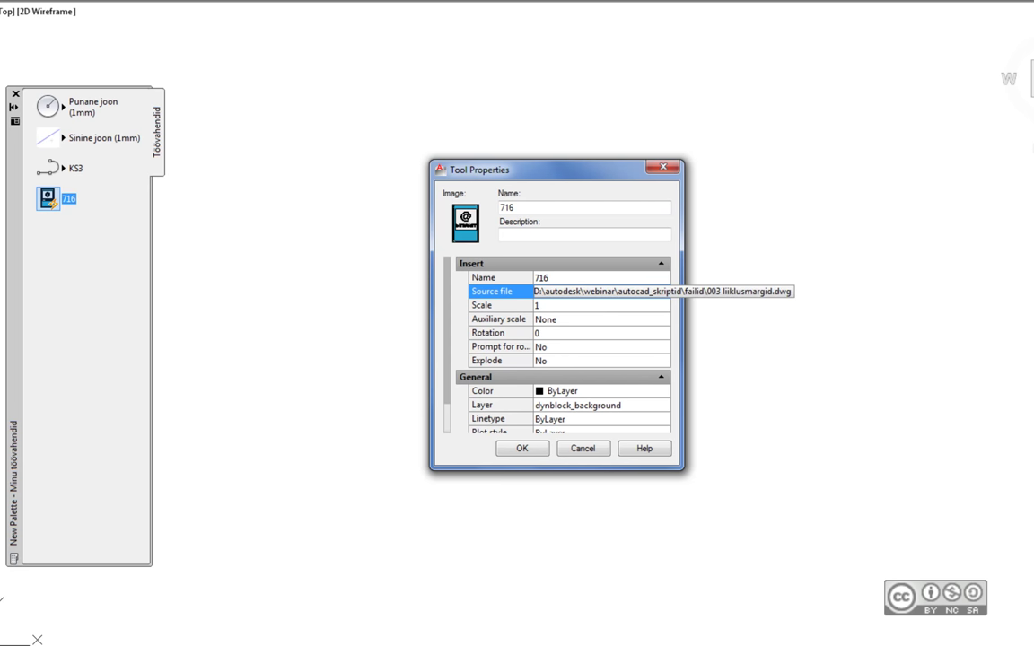
# - Choose 003 liiklusmargid2.dwg as the 716 tool's source drawing in Select Linked Drawing
pyautogui.click(663, 292)
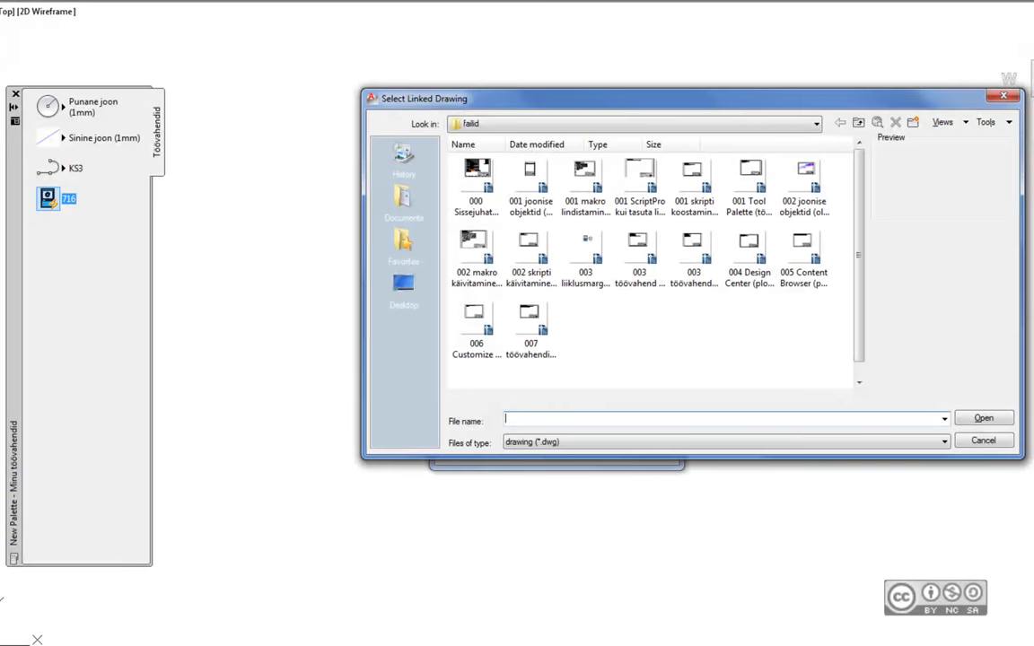
pyautogui.click(585, 255)
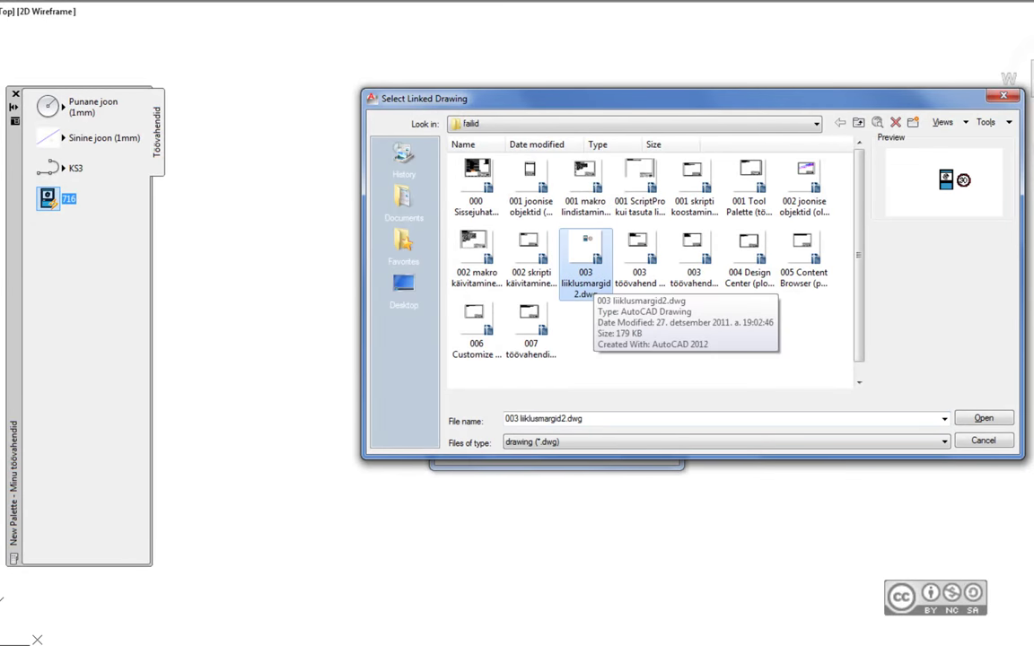
pyautogui.doubleClick(585, 260)
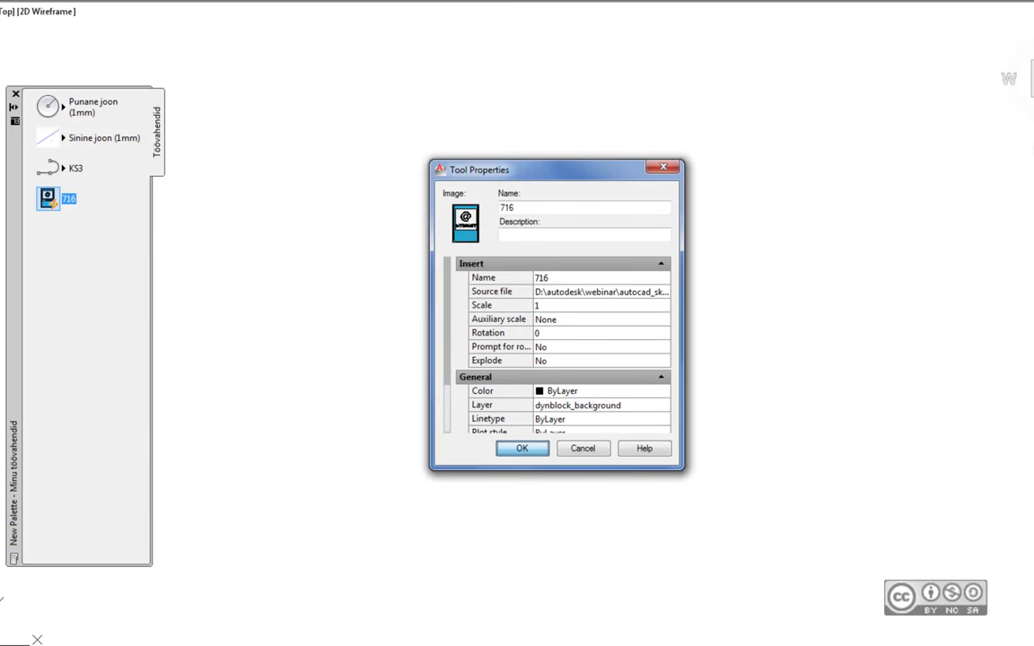
# - Save the 716 tool's new source and place the INTERNET sign in the new drawing
pyautogui.click(521, 448)
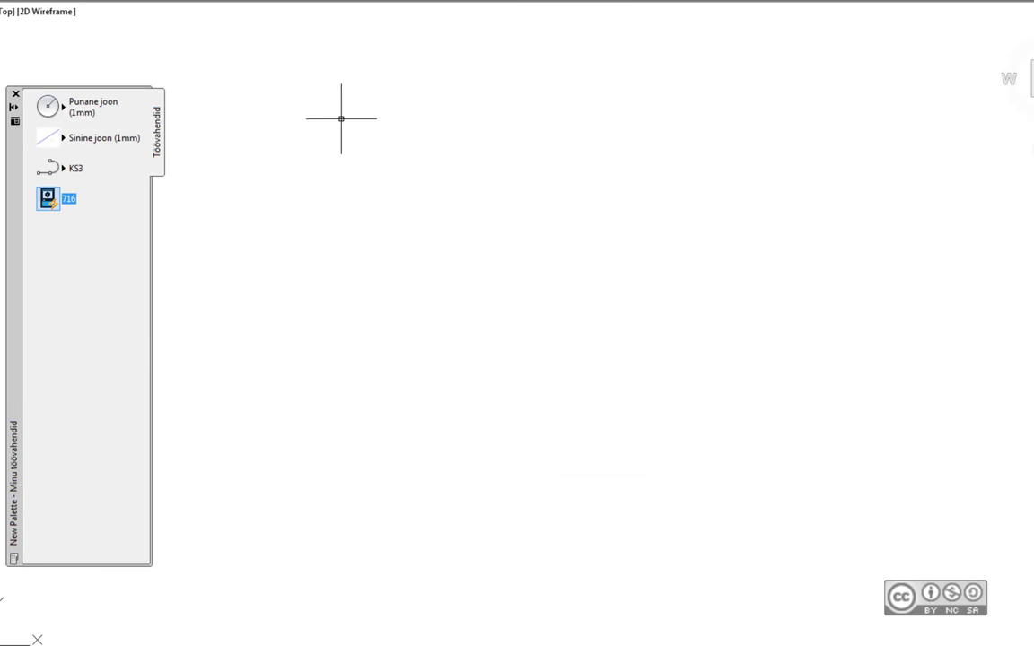
pyautogui.click(47, 198)
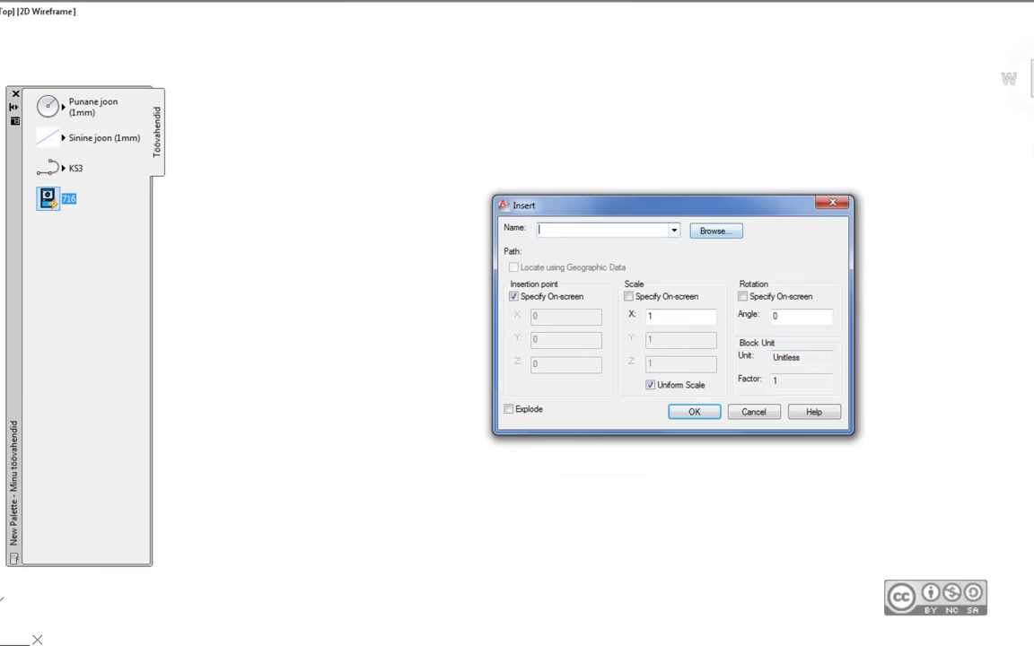
pyautogui.click(673, 230)
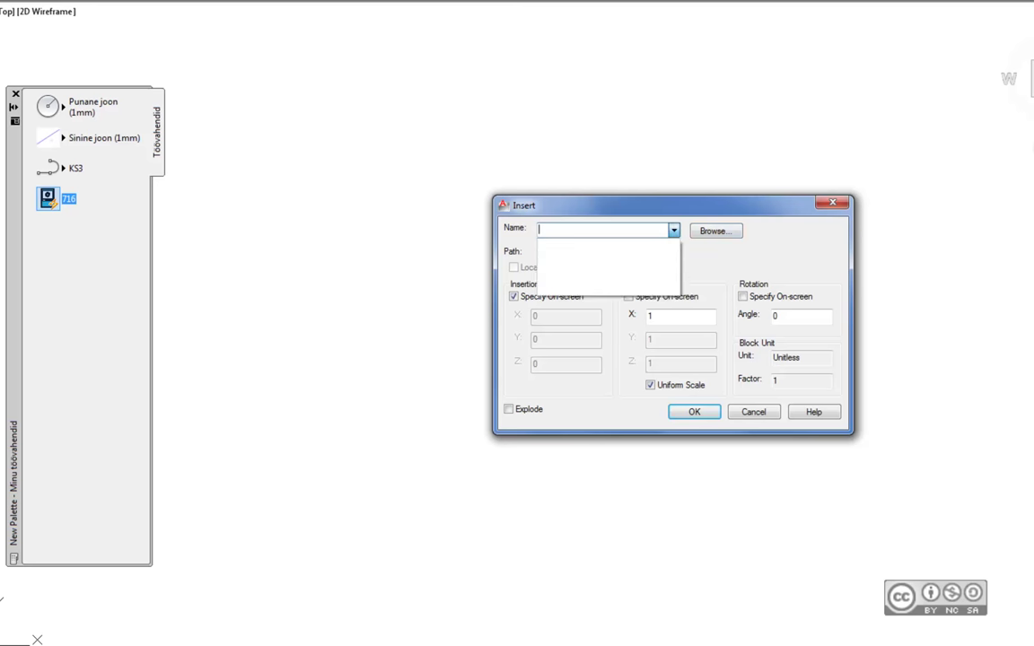
pyautogui.press('Escape')
pyautogui.press('Escape')
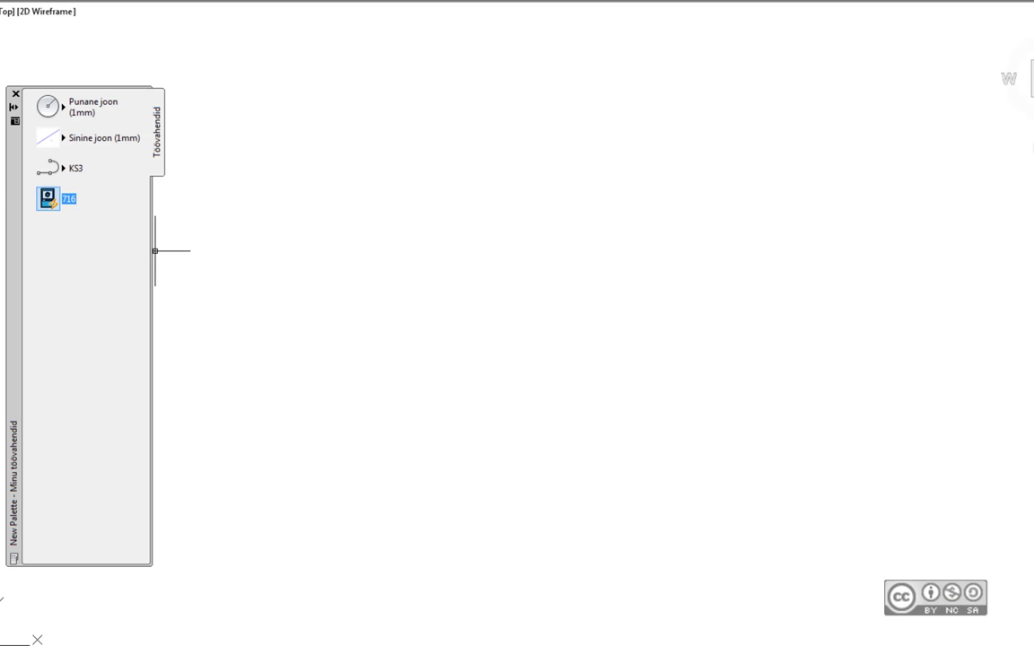
pyautogui.click(47, 198)
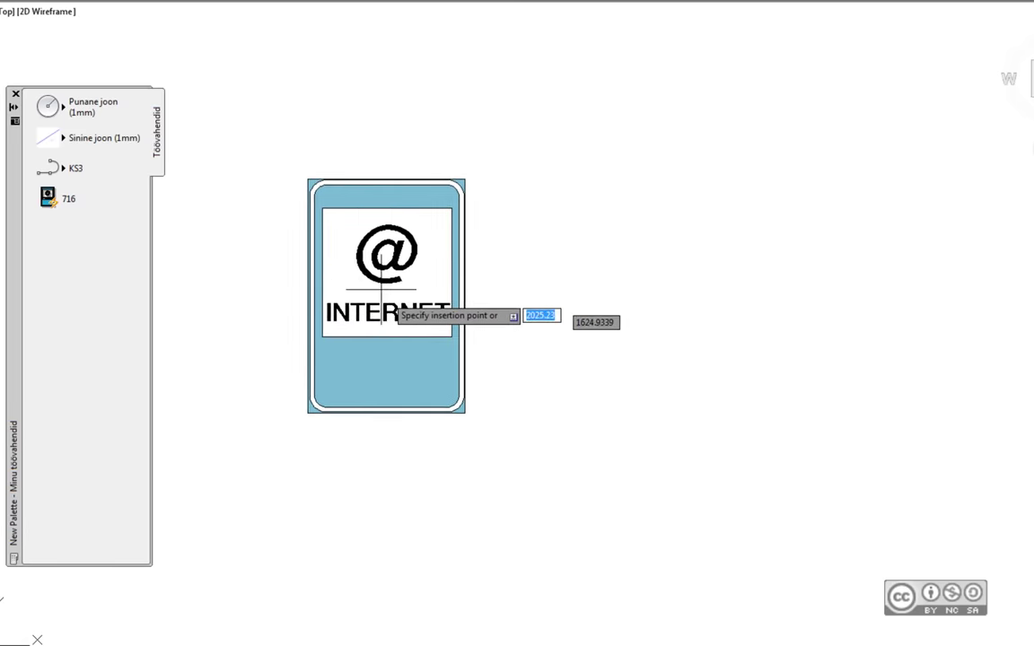
pyautogui.click(343, 288)
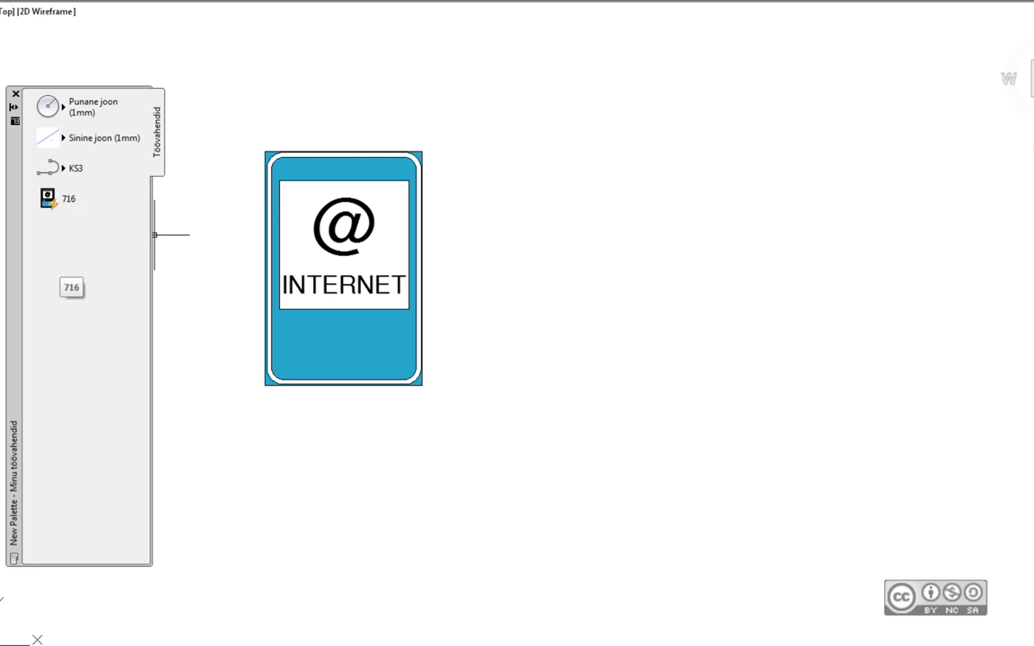
pyautogui.rightClick(70, 199)
# - Review the 716 tool properties, then bring up the View ribbon tab on the 004 Design Center sheet
pyautogui.click(112, 362)
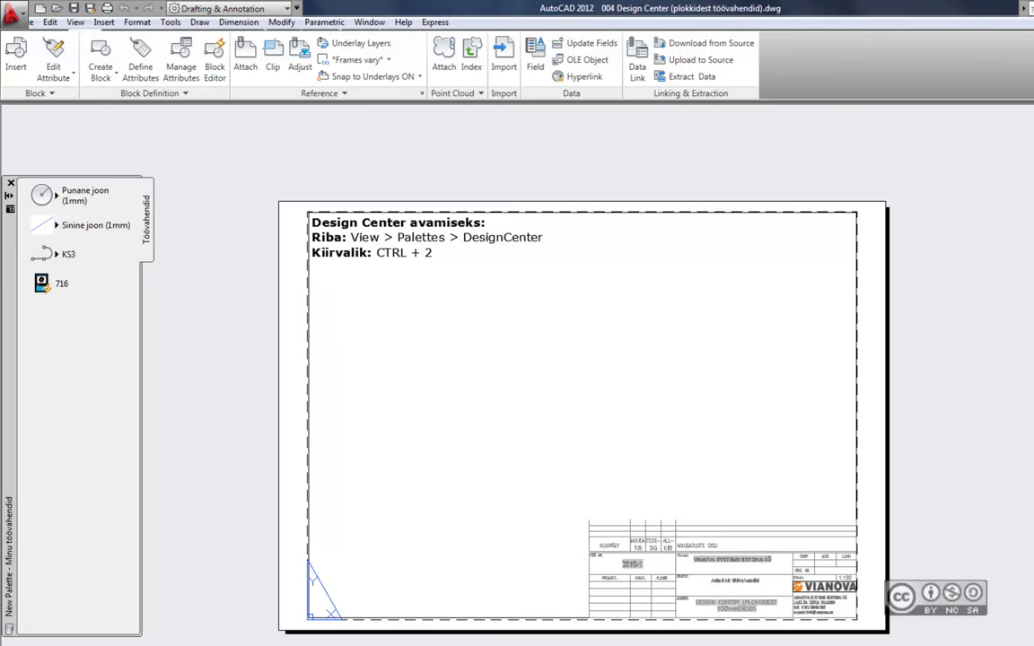
pyautogui.click(219, 25)
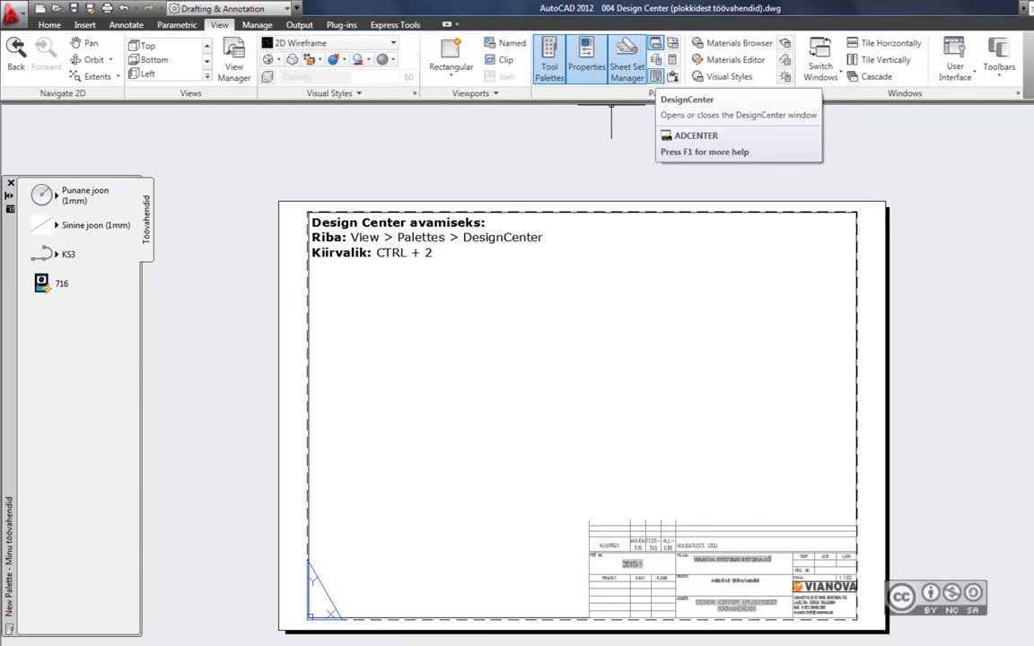
# - Open DesignCenter and browse from the Moodulid folder to the My files (D:) drive
pyautogui.hotkey('ctrl', '2')
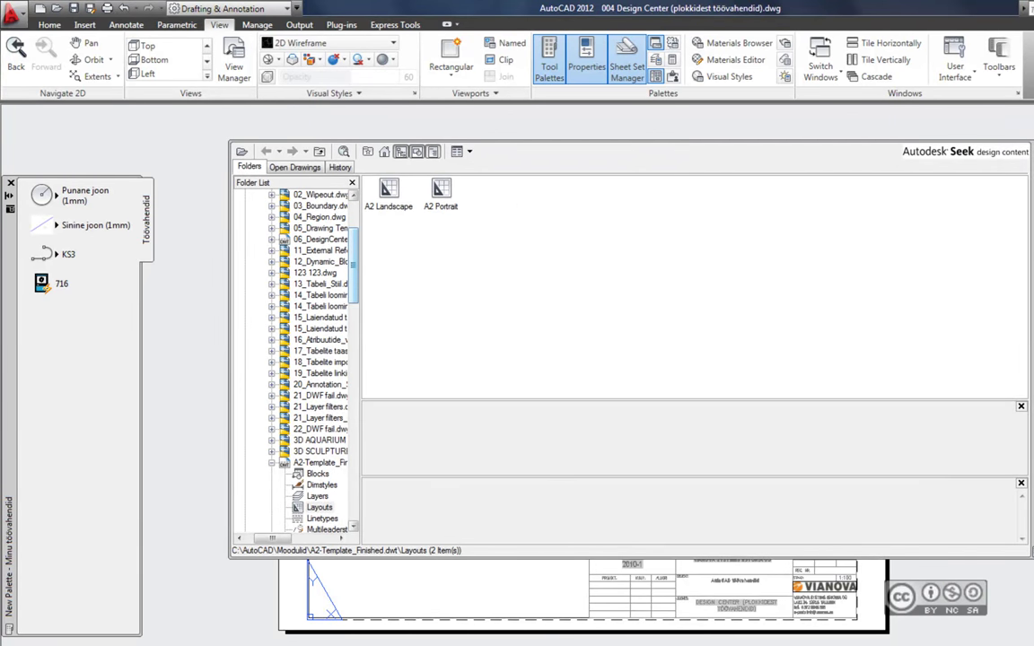
pyautogui.scroll(3, 305, 261)
pyautogui.scroll(1, 306, 261)
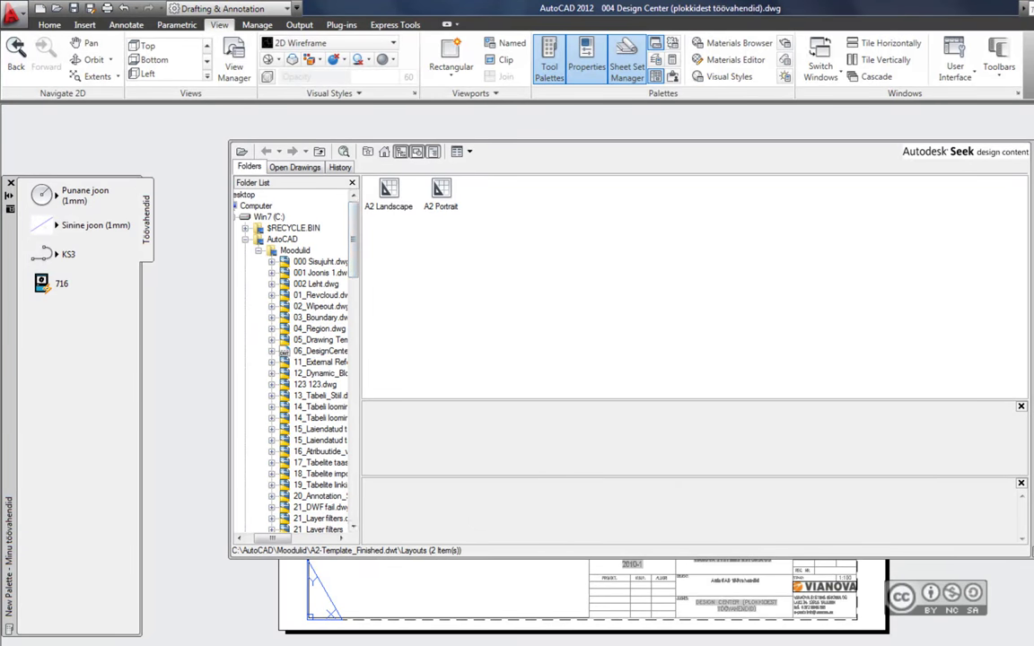
pyautogui.doubleClick(295, 250)
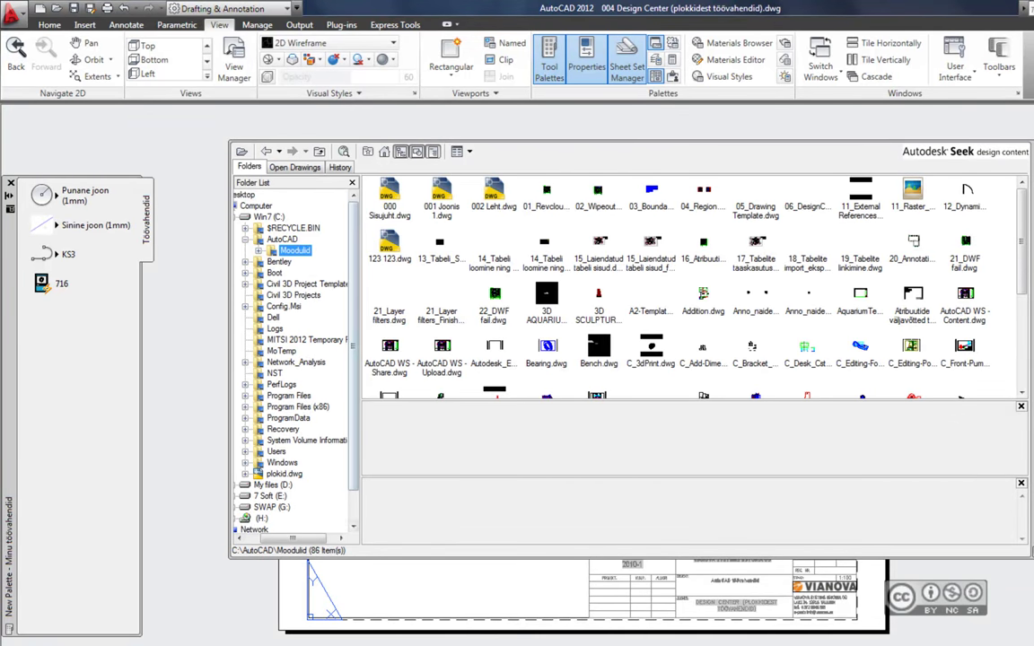
pyautogui.doubleClick(281, 238)
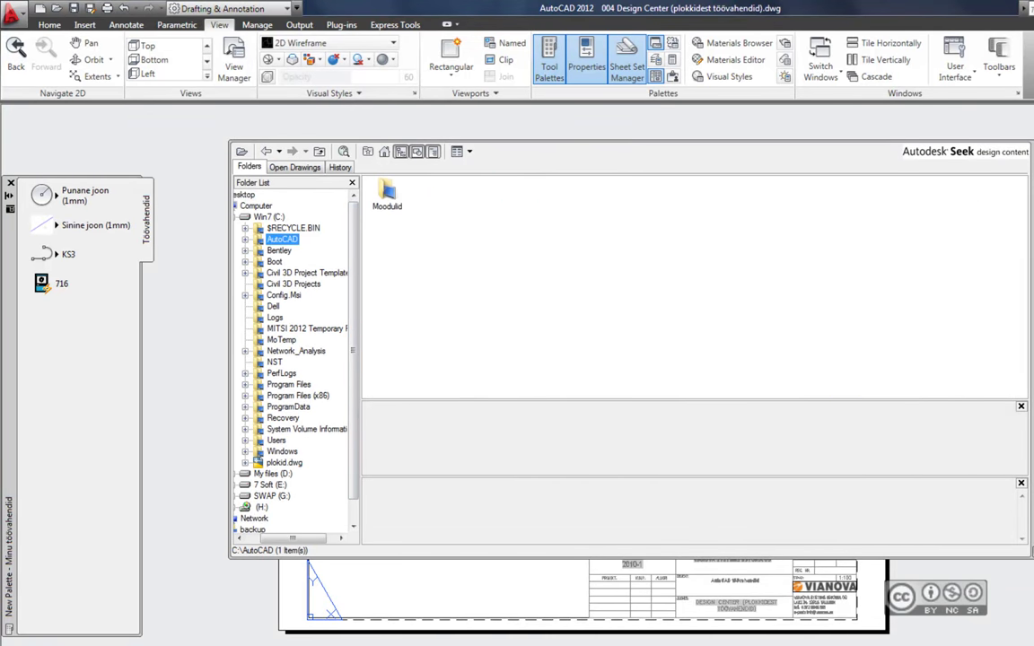
pyautogui.click(272, 473)
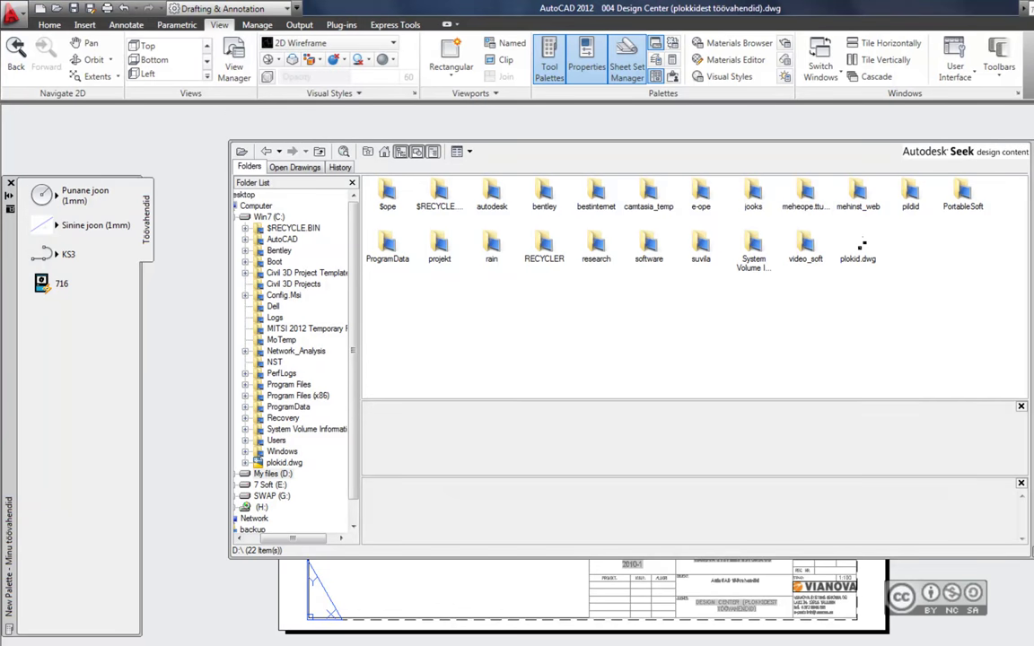
# - Expand 003 liiklusmargid.dwg and list its content categories such as Blocks and Layers
pyautogui.click(862, 192)
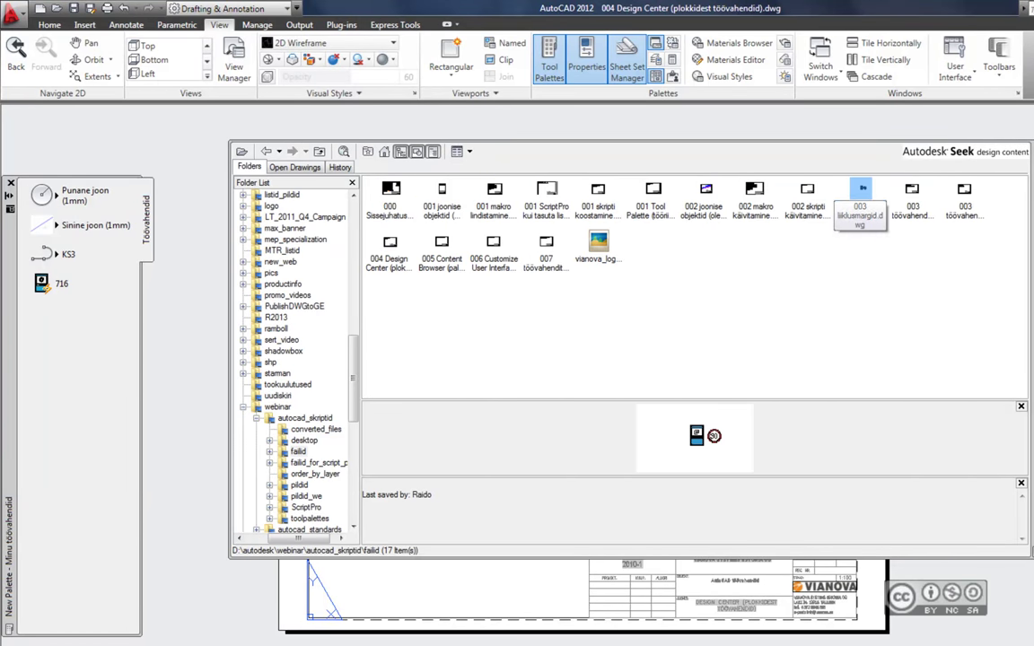
pyautogui.doubleClick(862, 192)
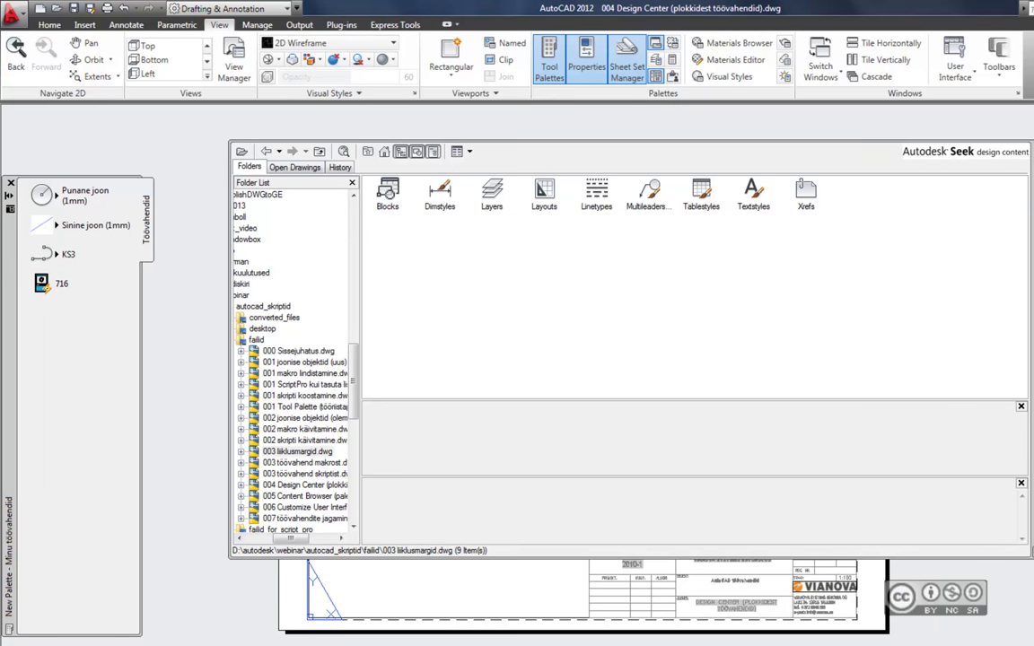
pyautogui.doubleClick(387, 193)
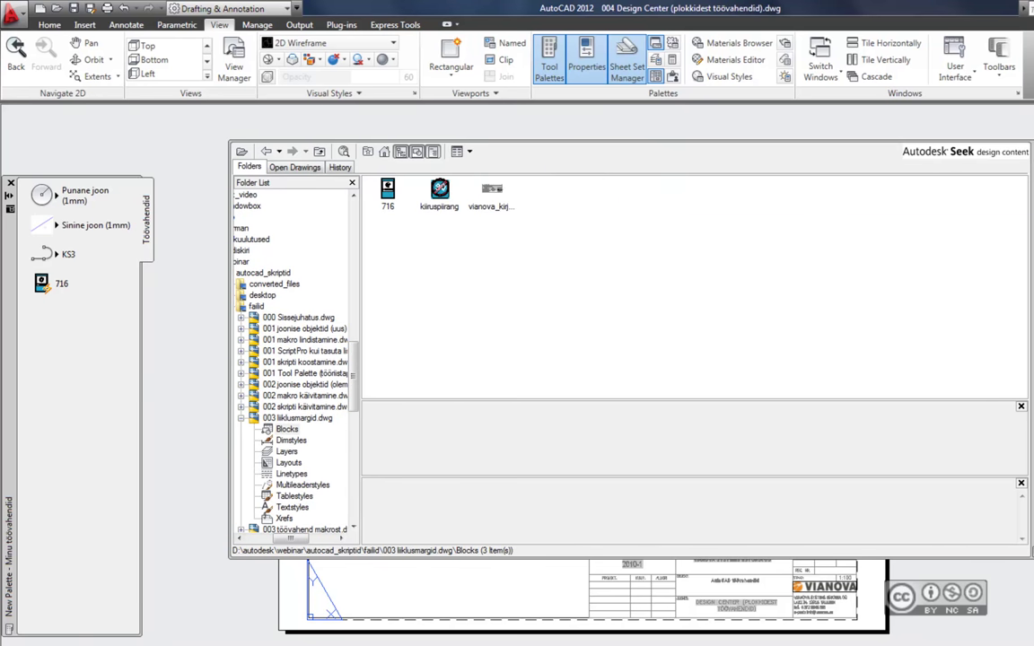
pyautogui.click(297, 418)
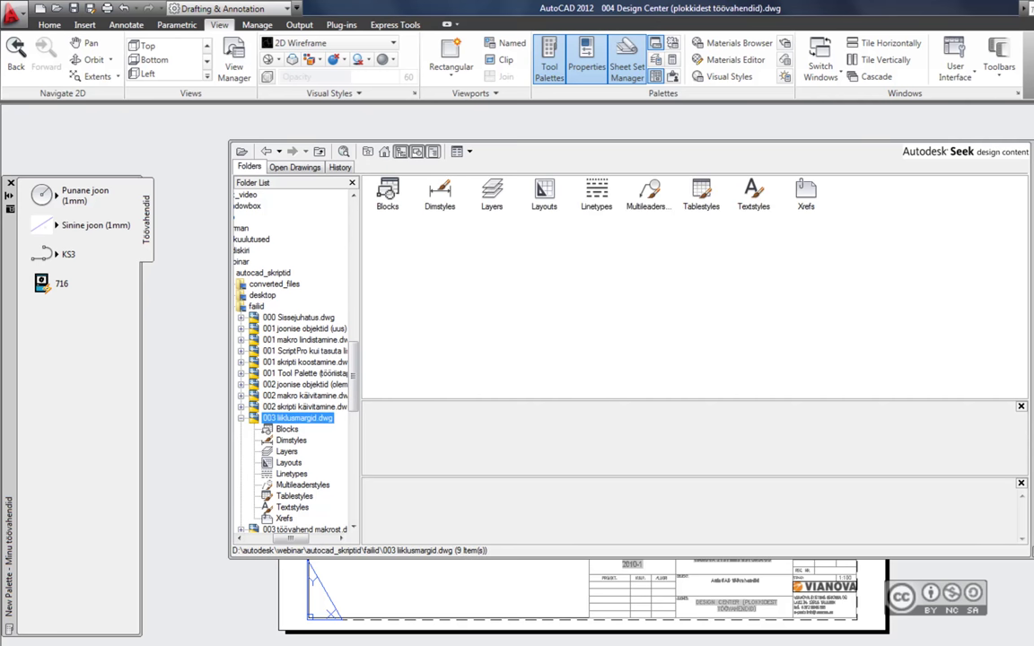
# - Create a new '003 liiklusmargid' tool palette from the drawing's blocks in DesignCenter
pyautogui.rightClick(389, 189)
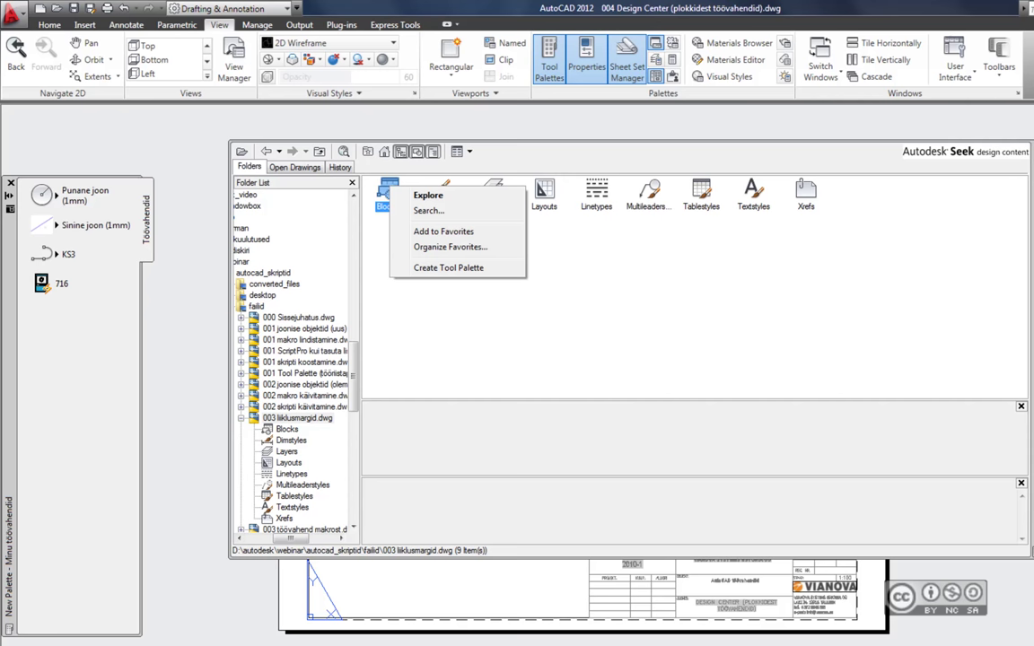
pyautogui.click(448, 267)
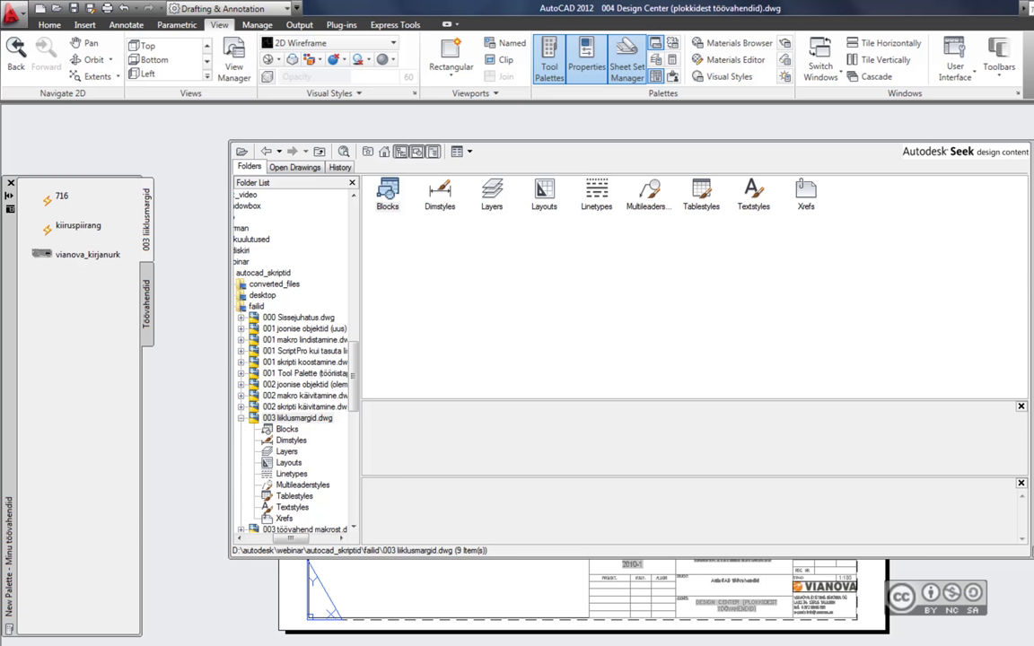
pyautogui.click(287, 429)
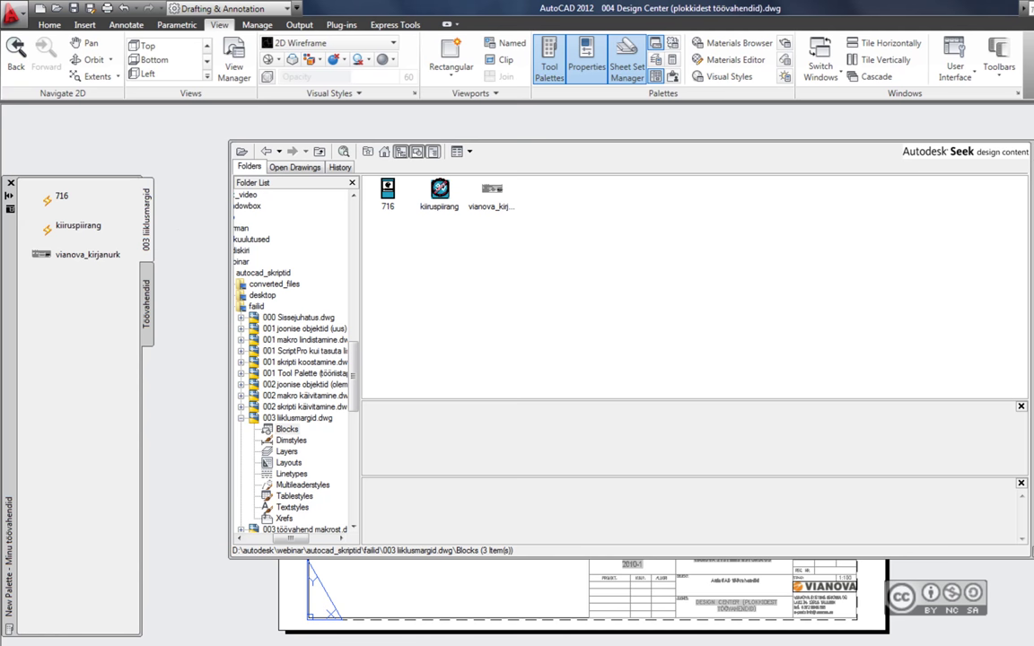
# - In the 003 liiklusmargid drawing, update the 716 and kiiruspiirang tool images from their blocks
pyautogui.hotkey('ctrl', 'Tab')
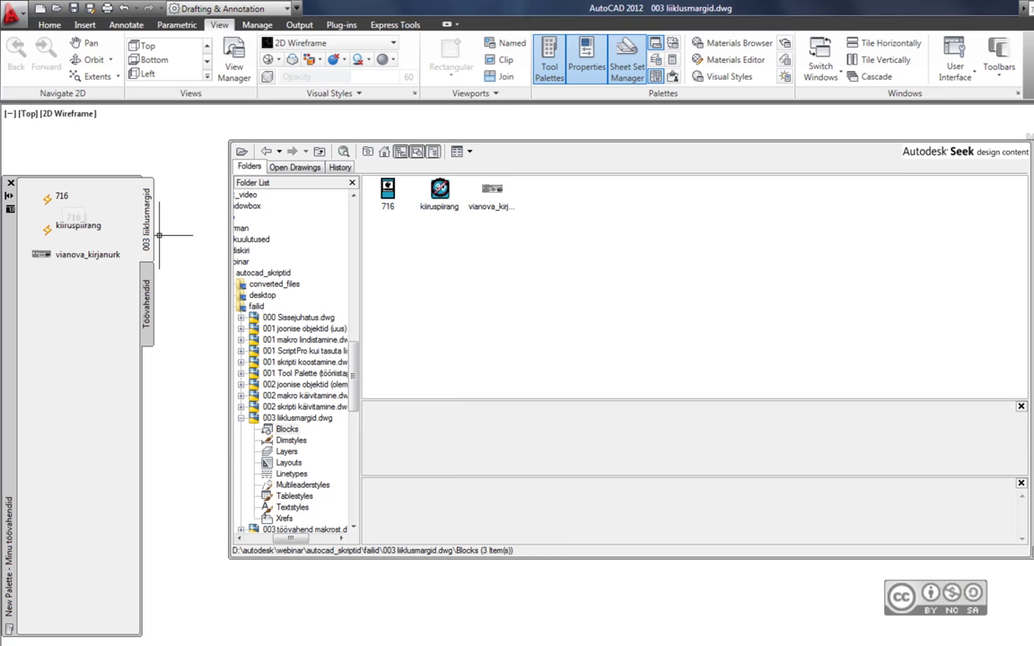
pyautogui.rightClick(61, 194)
pyautogui.click(120, 311)
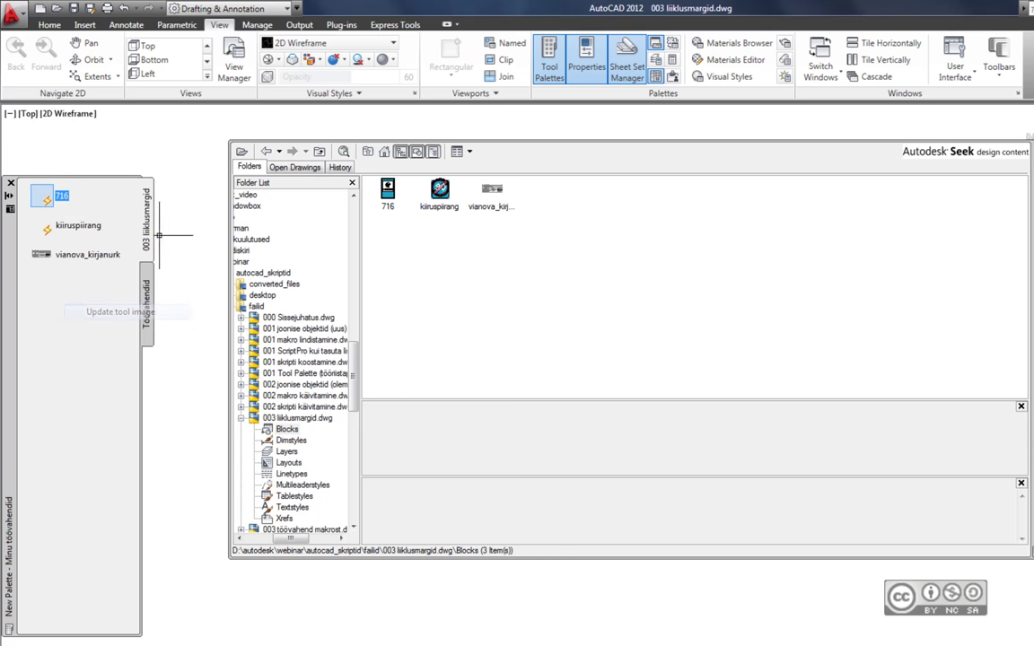
pyautogui.rightClick(59, 226)
pyautogui.click(120, 346)
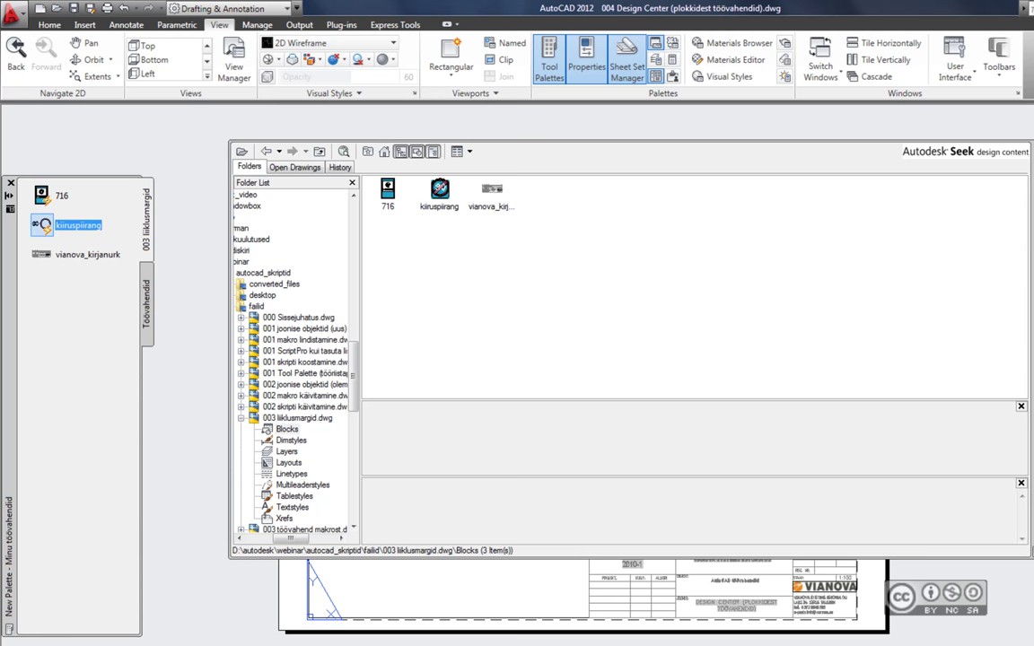
# - Drag the 716 and vianova_kirjanurk blocks from DesignCenter onto the palette
pyautogui.click(387, 190)
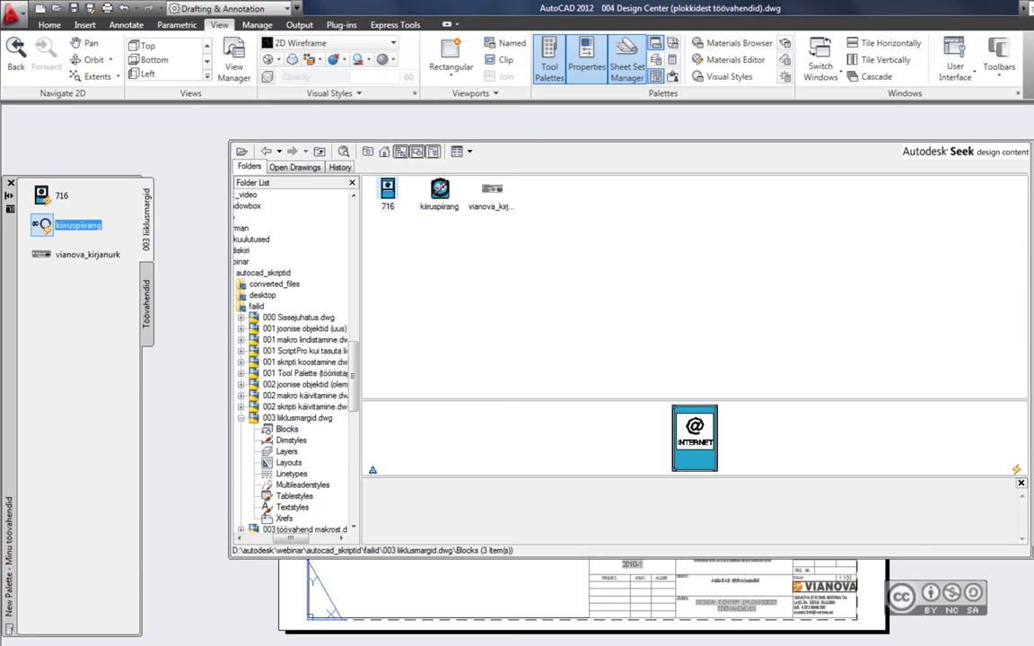
pyautogui.keyDown('ctrl'); pyautogui.click(490, 193); pyautogui.keyUp('ctrl')
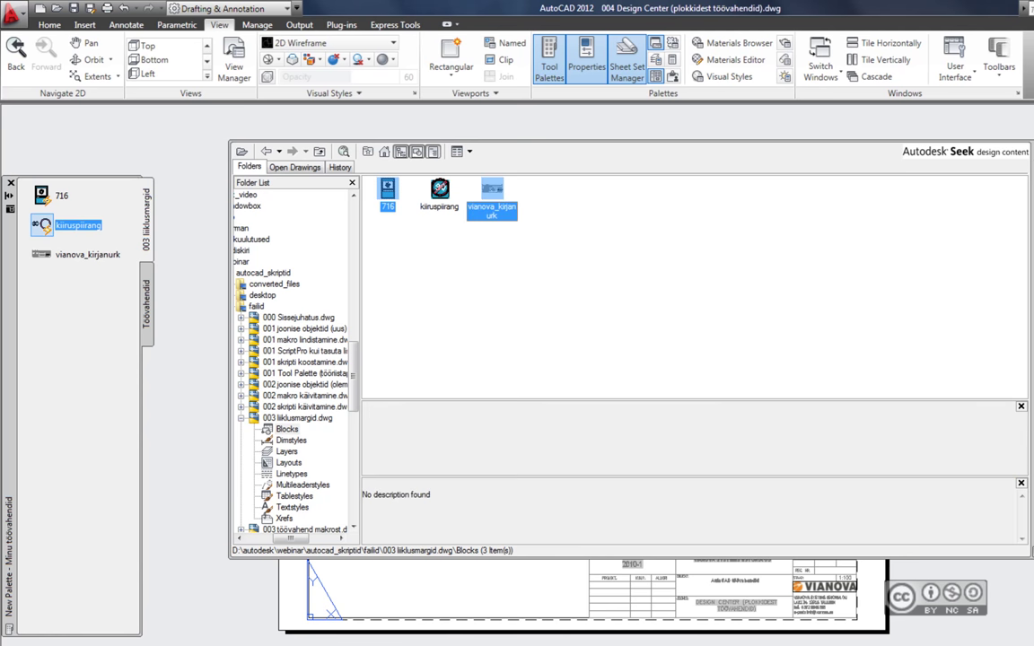
pyautogui.moveTo(491, 190); pyautogui.dragTo(81, 267)
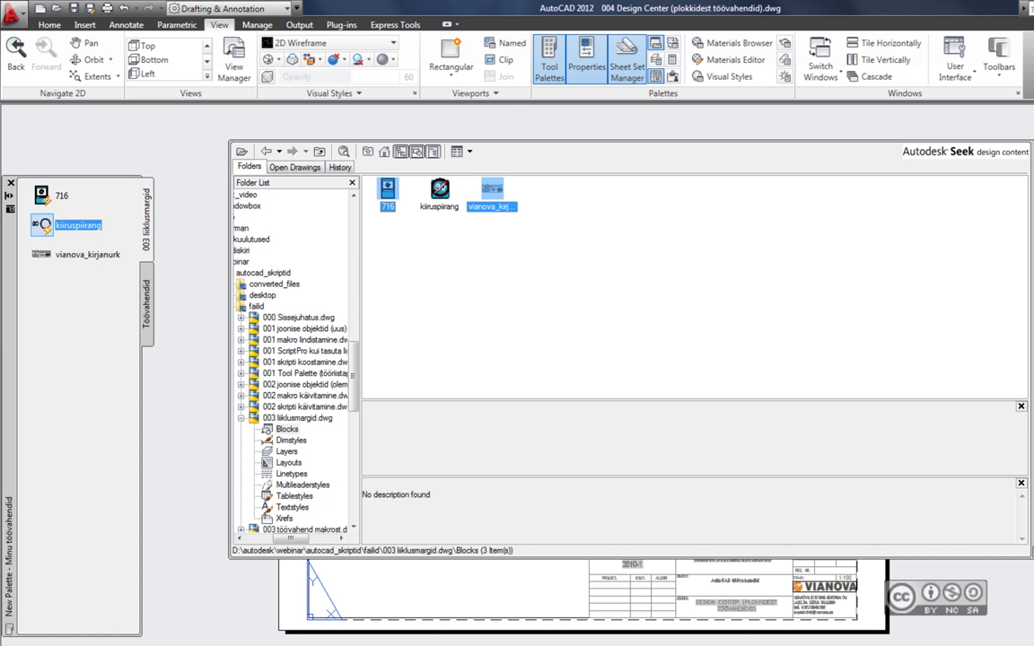
pyautogui.moveTo(492, 191); pyautogui.dragTo(81, 288)
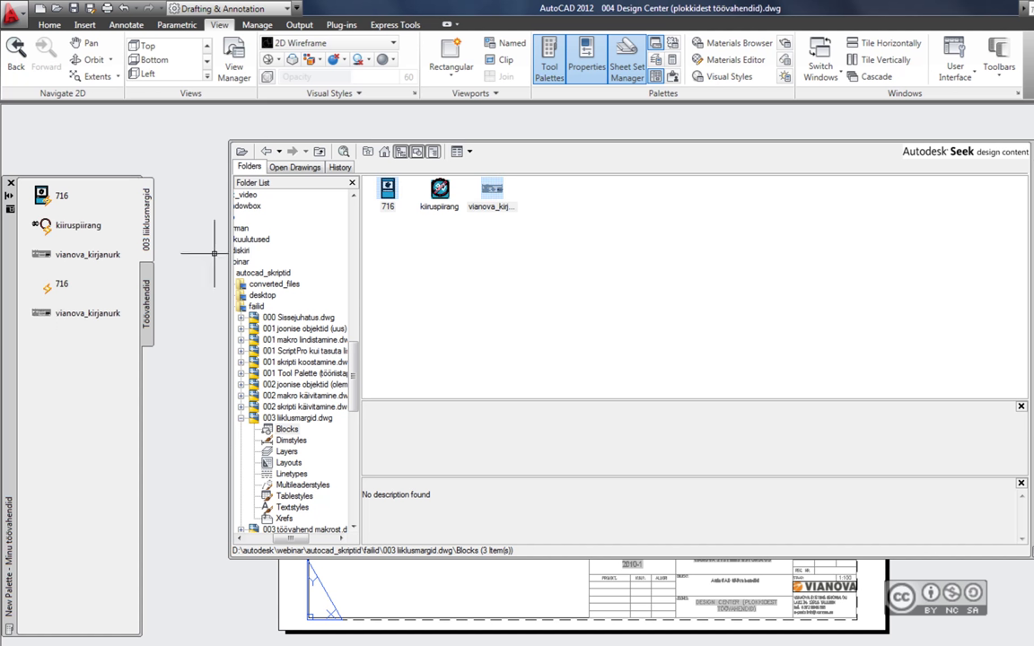
# - Delete the duplicate 716 and vianova_kirjanurk tools, then close DesignCenter
pyautogui.rightClick(63, 286)
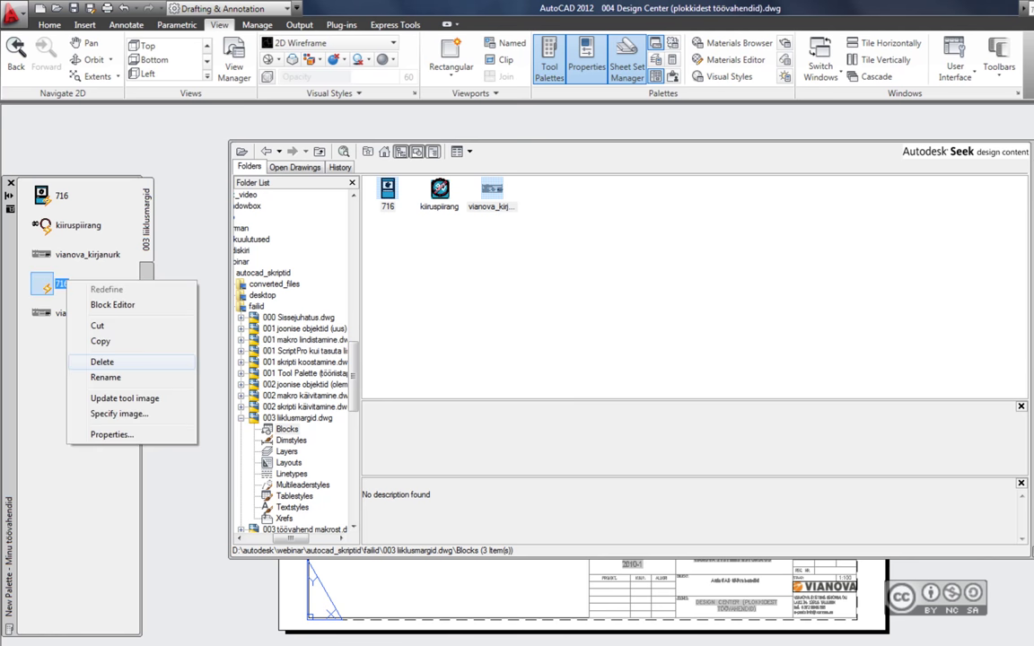
pyautogui.click(148, 360)
pyautogui.press('Return')
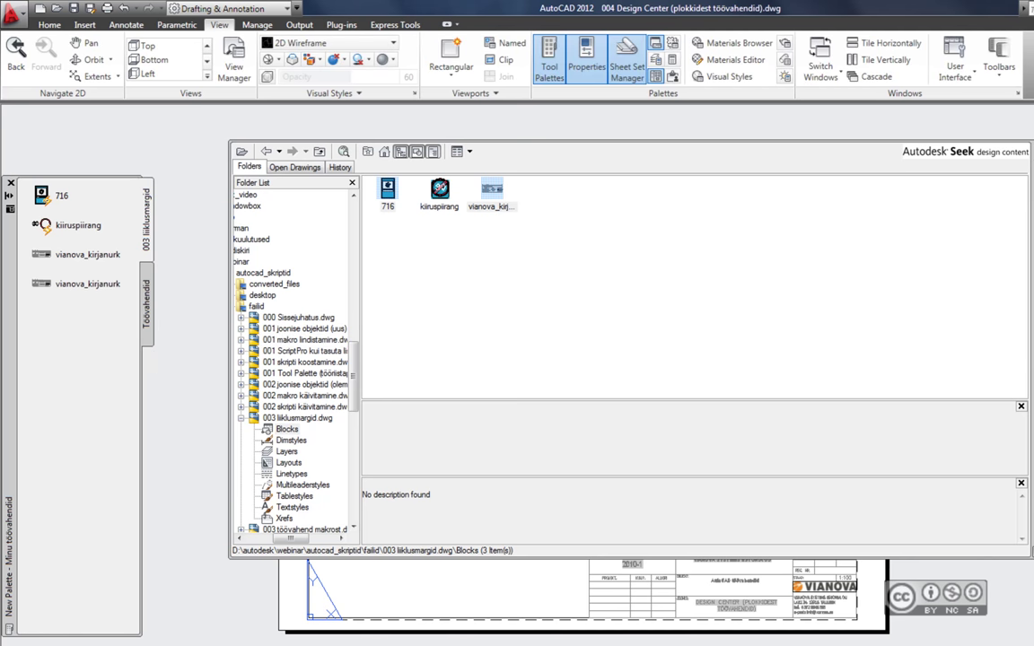
pyautogui.rightClick(77, 285)
pyautogui.click(111, 365)
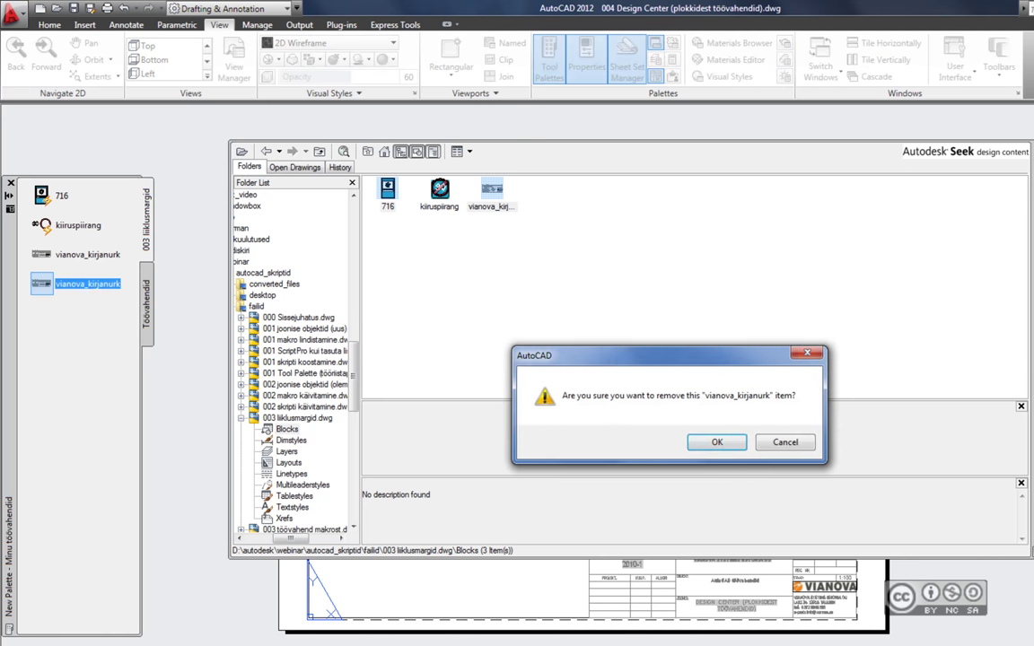
pyautogui.press('Return')
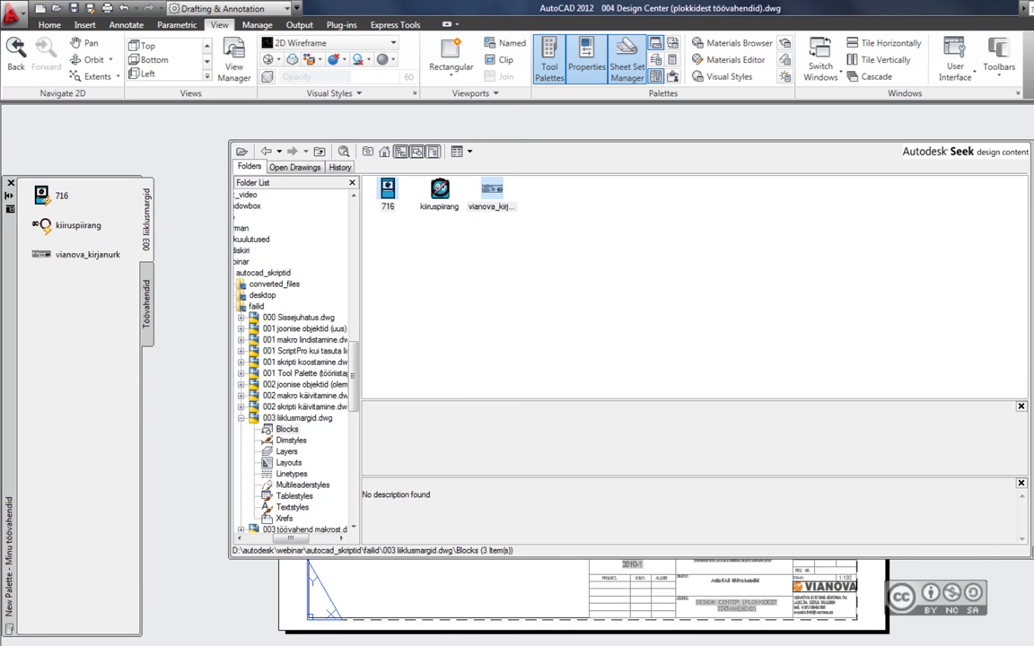
pyautogui.hotkey('ctrl', '2')
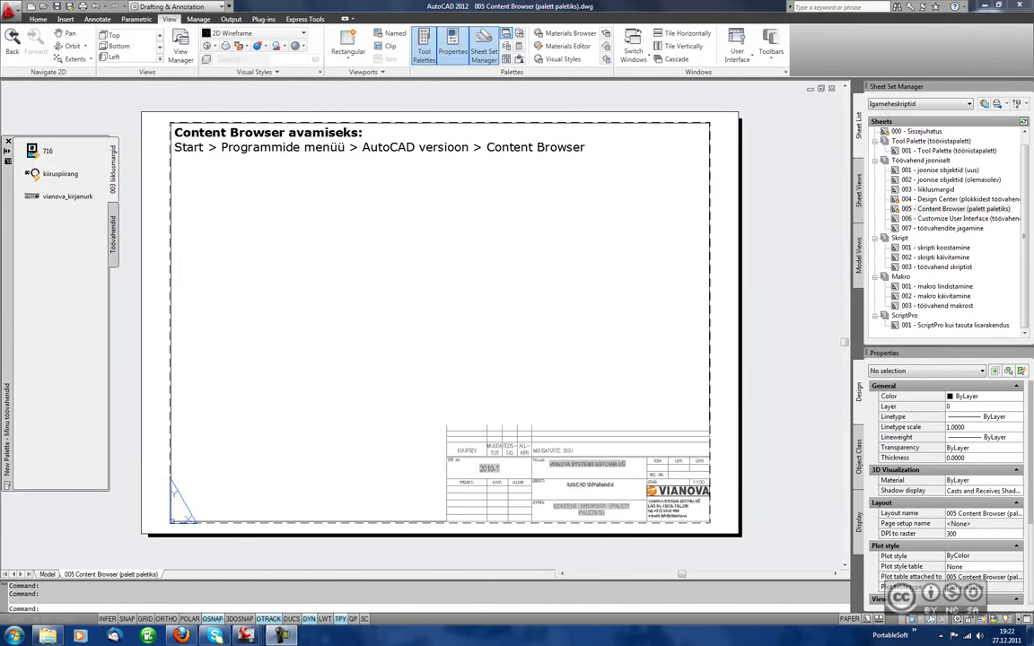
# - Launch Autodesk Content Browser from Start > Autodesk > AutoCAD Civil 3D 2012
pyautogui.click(14, 635)
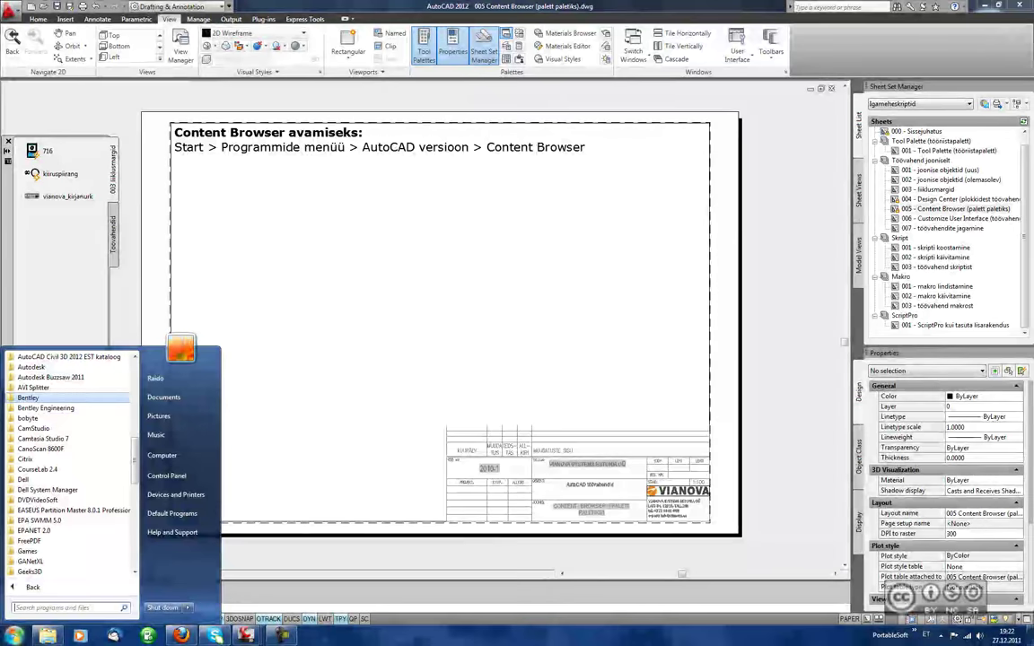
pyautogui.click(32, 367)
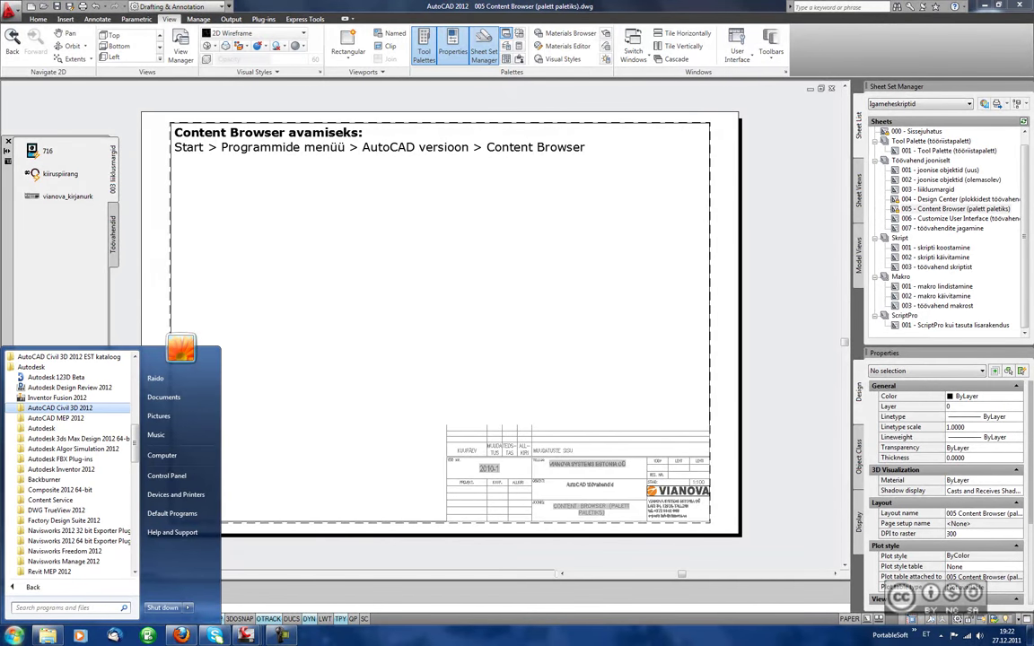
pyautogui.click(59, 408)
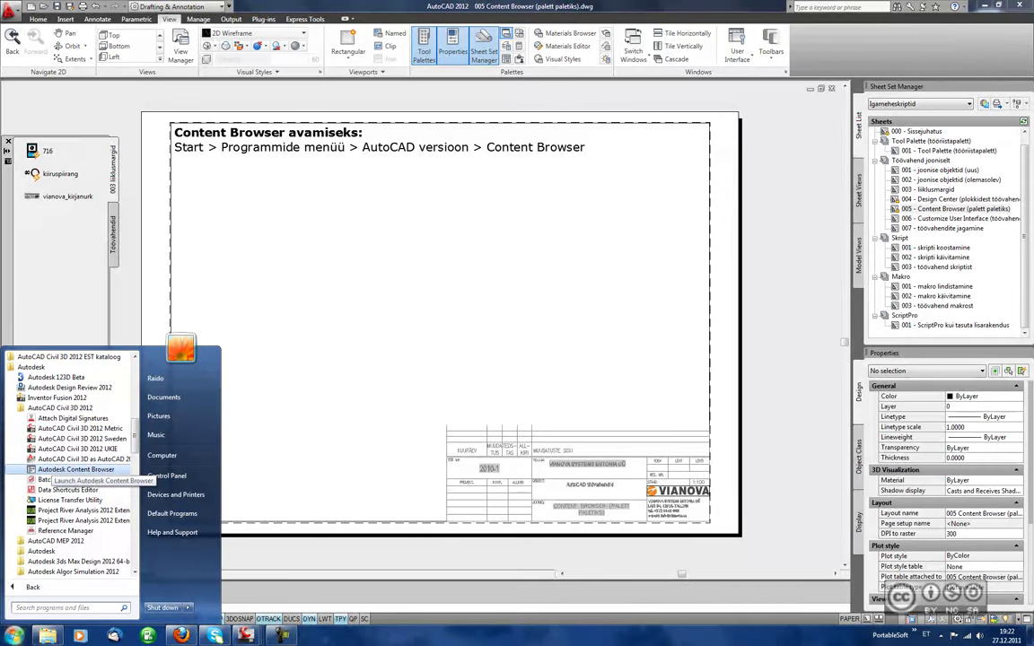
pyautogui.click(76, 469)
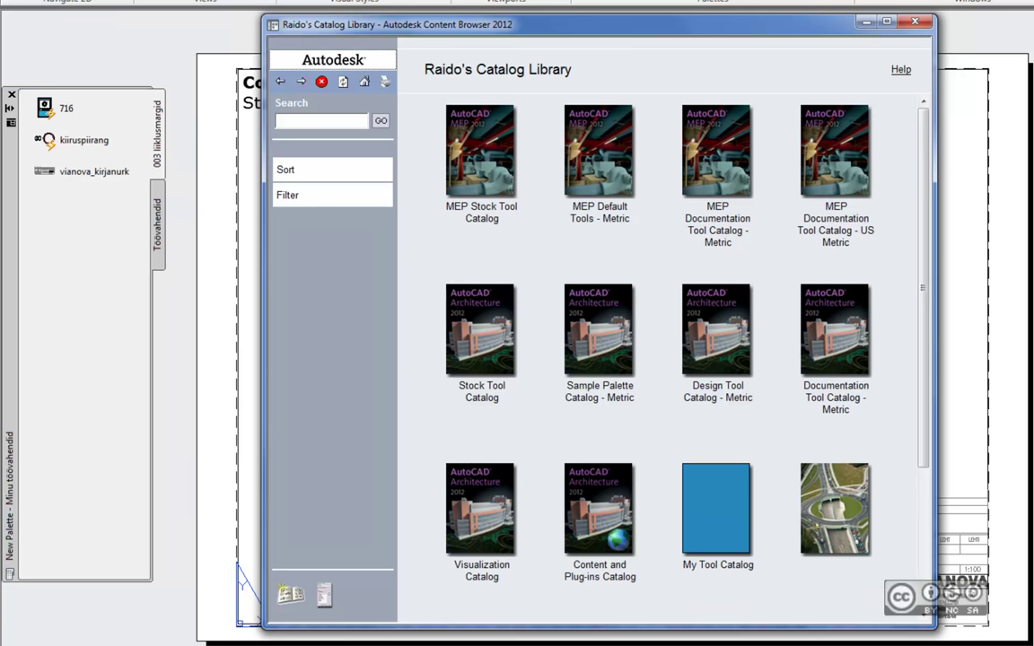
# - Browse My Tool Catalog's Minu töövahendid > Plokid folder, then return to the catalog library home
pyautogui.click(721, 509)
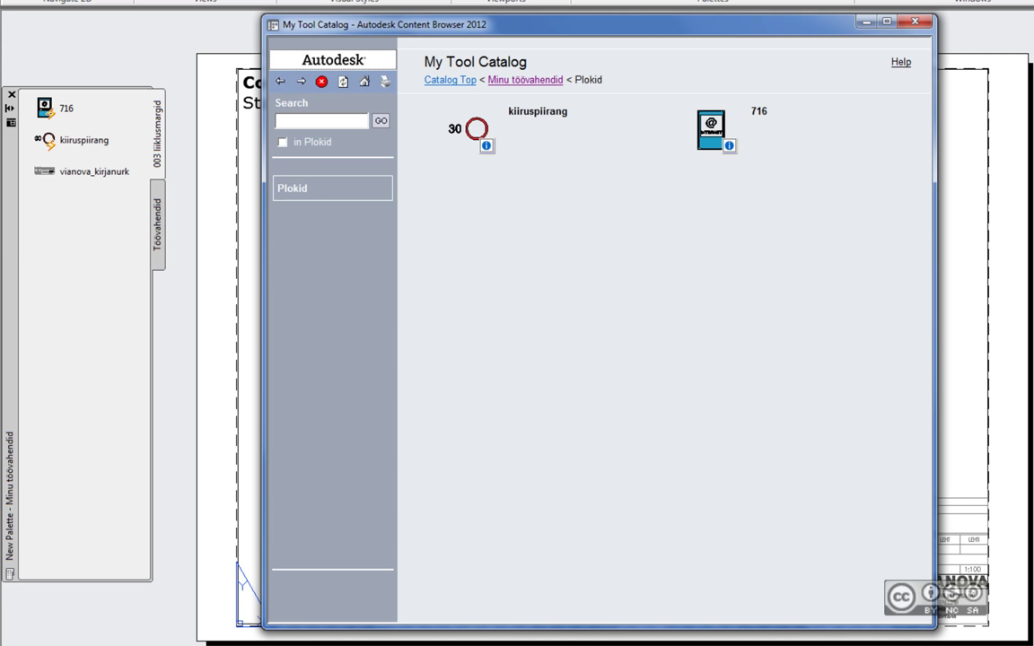
pyautogui.hotkey('alt', 'Left')
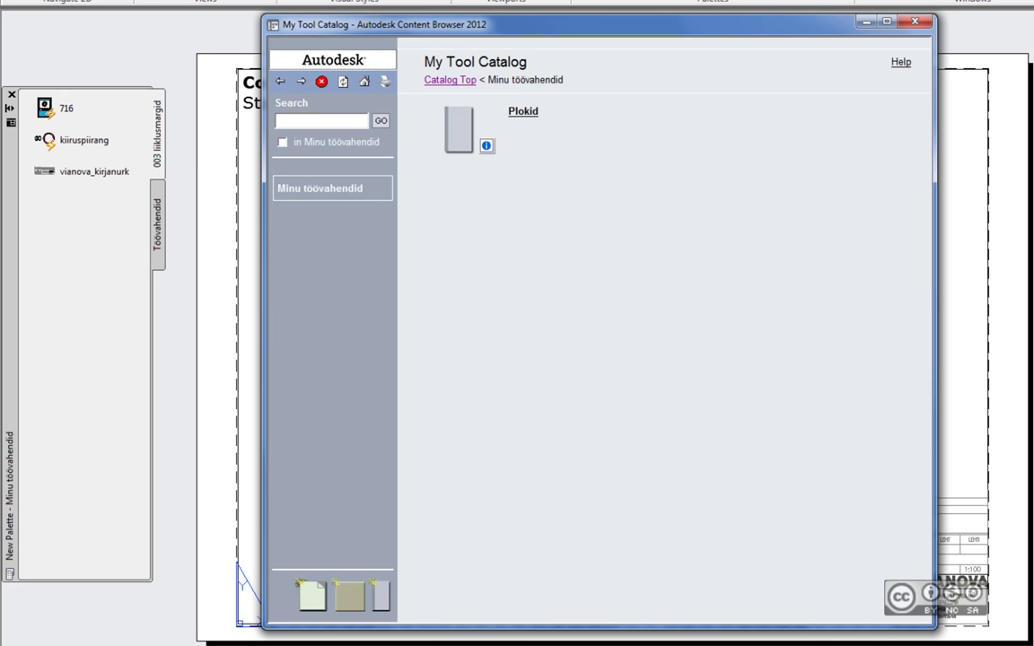
pyautogui.hotkey('alt', 'Right')
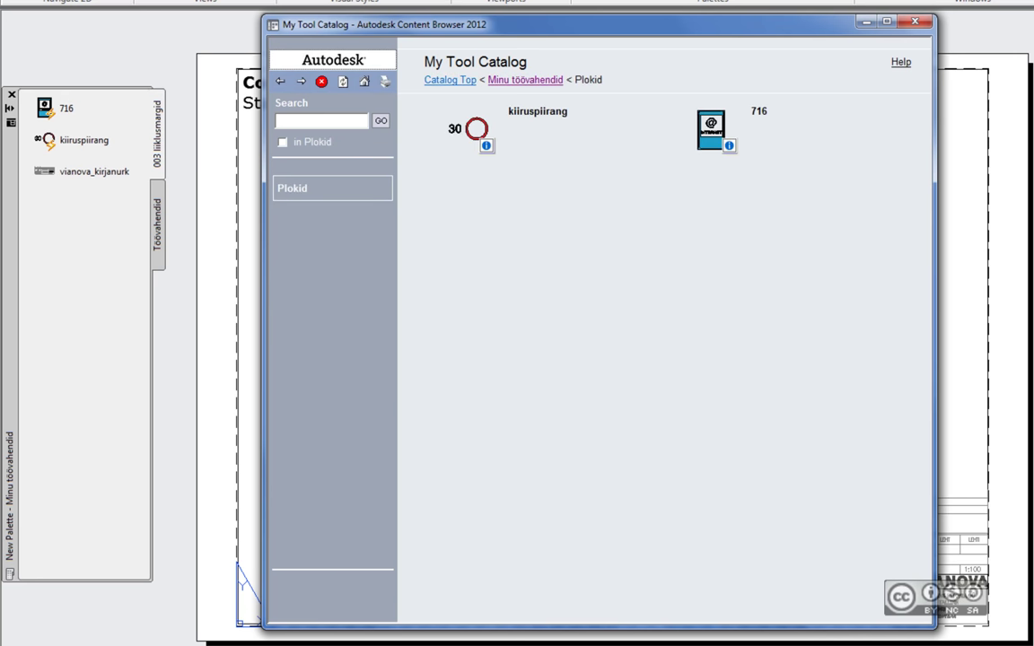
pyautogui.hotkey('alt', 'Left')
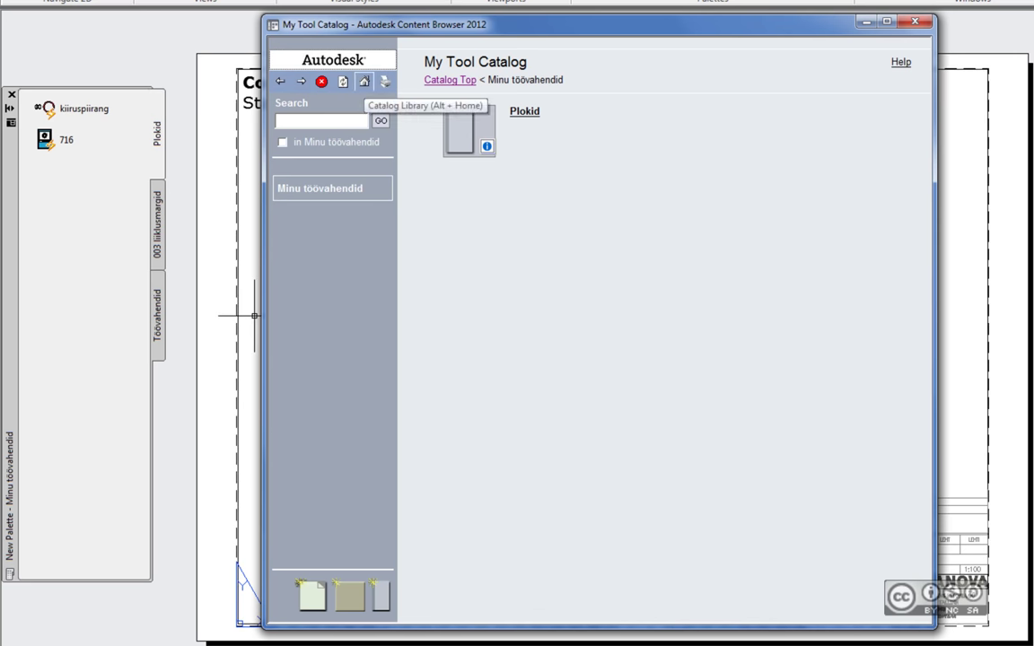
pyautogui.click(363, 82)
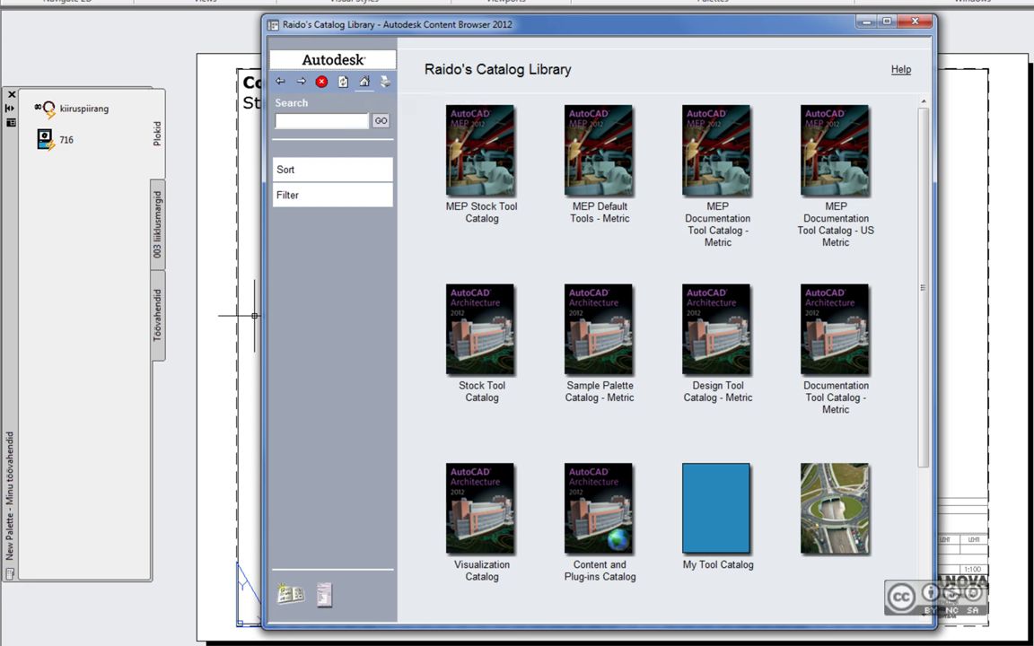
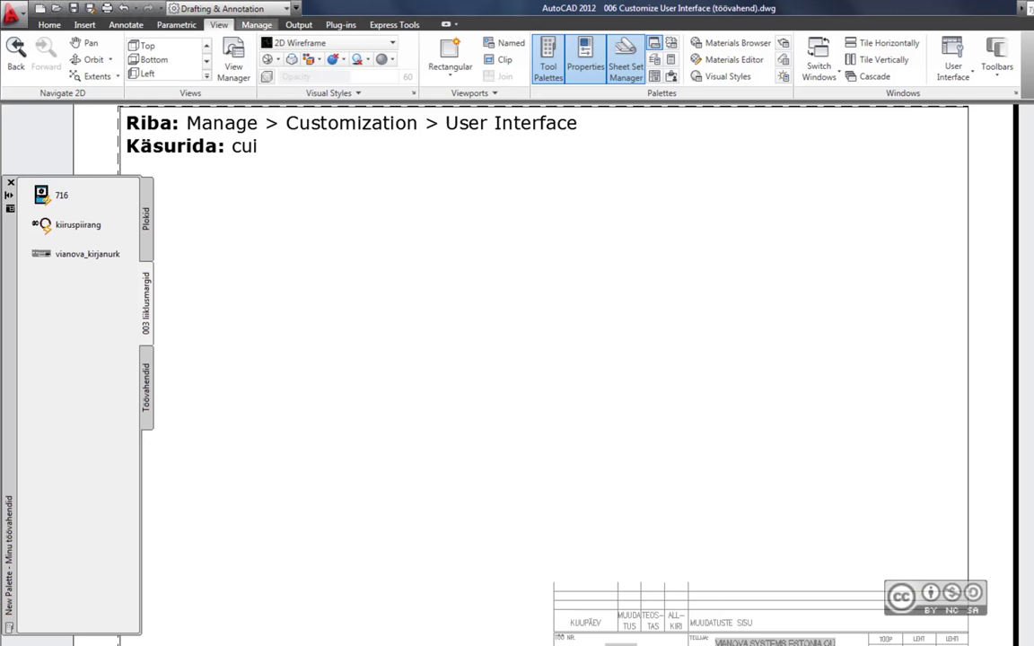
# - Open the Customize User Interface editor from the Manage tab's User Interface command
pyautogui.click(255, 24)
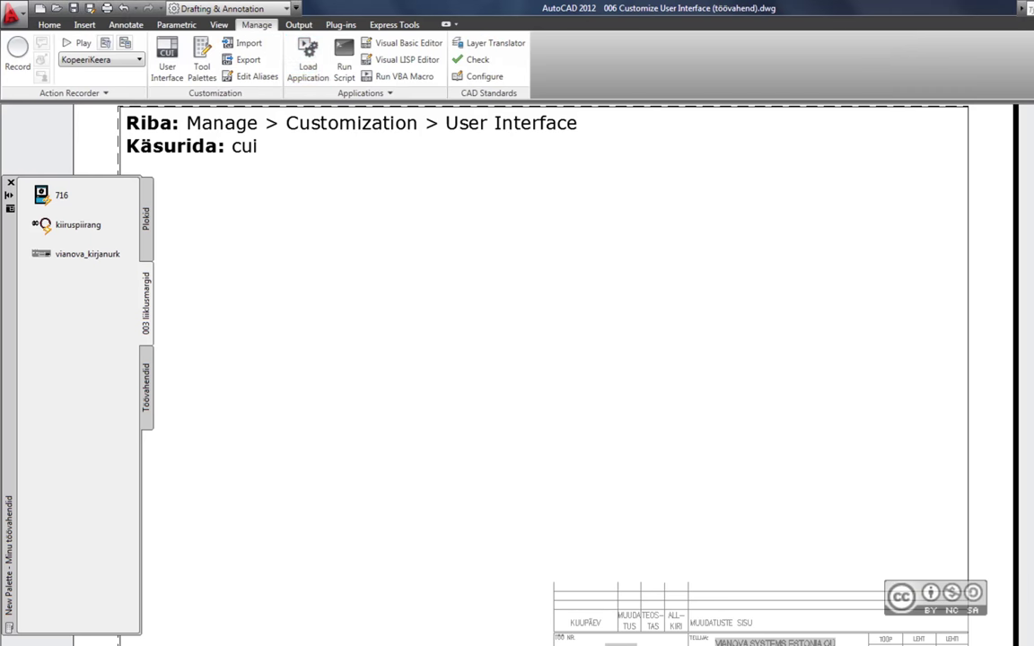
pyautogui.click(167, 61)
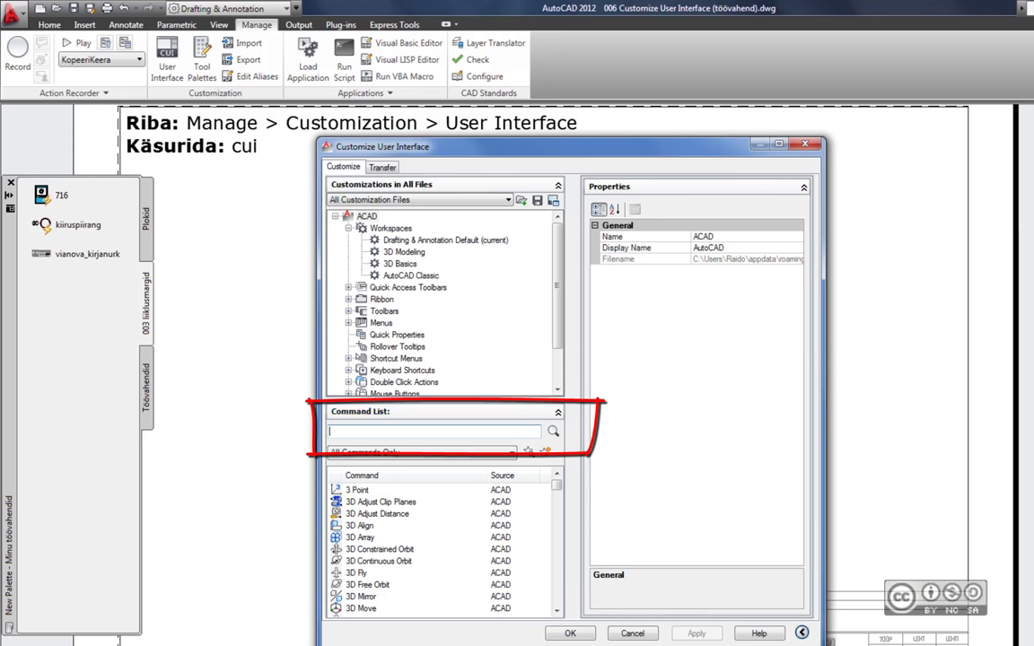
# - Filter the command list by 'l' and drag the Line command onto the 003 liiklusmargid palette
pyautogui.write('line')
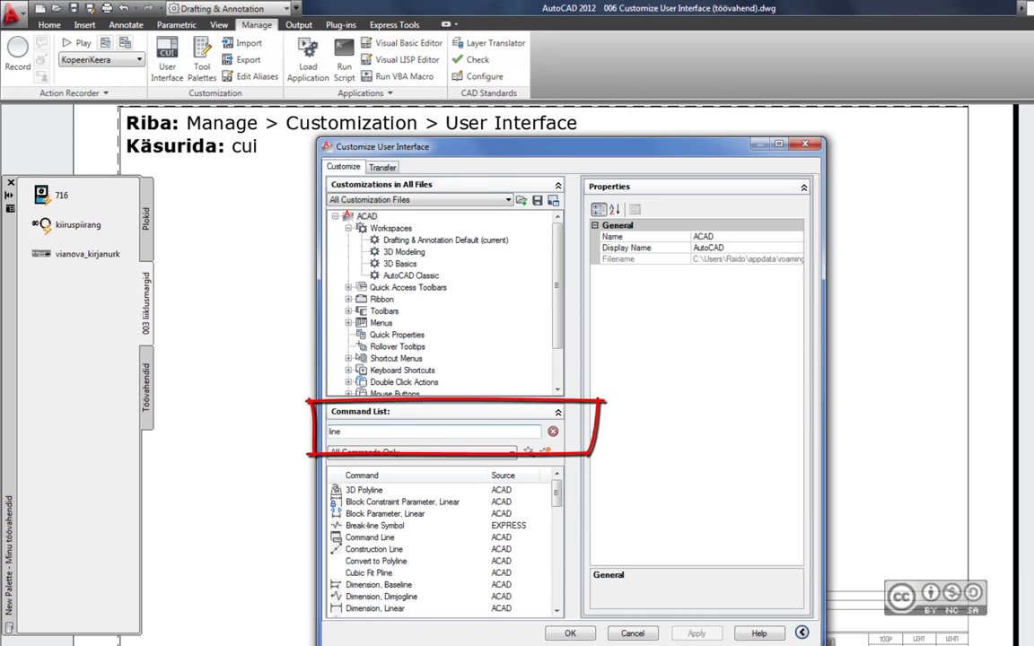
pyautogui.scroll(-5, 439, 548)
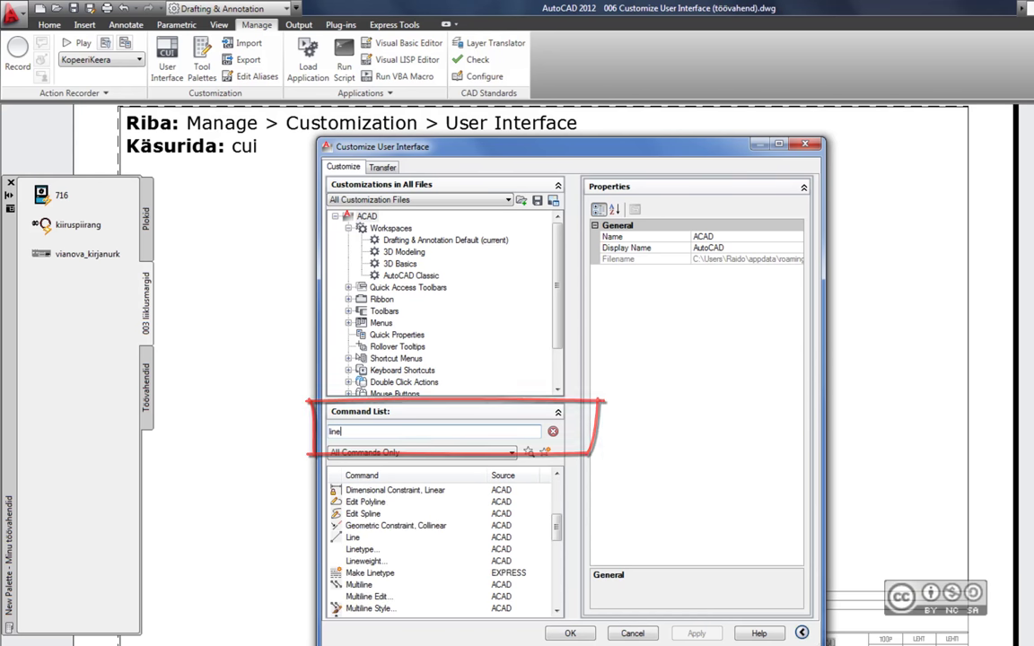
pyautogui.click(353, 537)
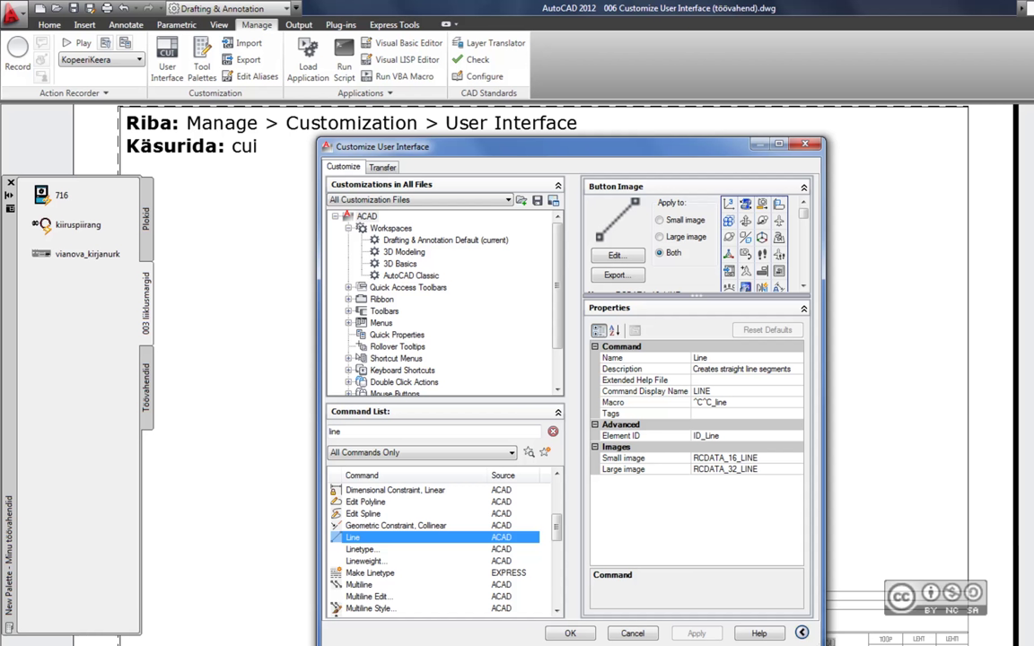
pyautogui.moveTo(352, 536); pyautogui.dragTo(81, 267)
# - Scroll through the command list, then close the Customize User Interface dialog with Cancel
pyautogui.scroll(-1, 431, 547)
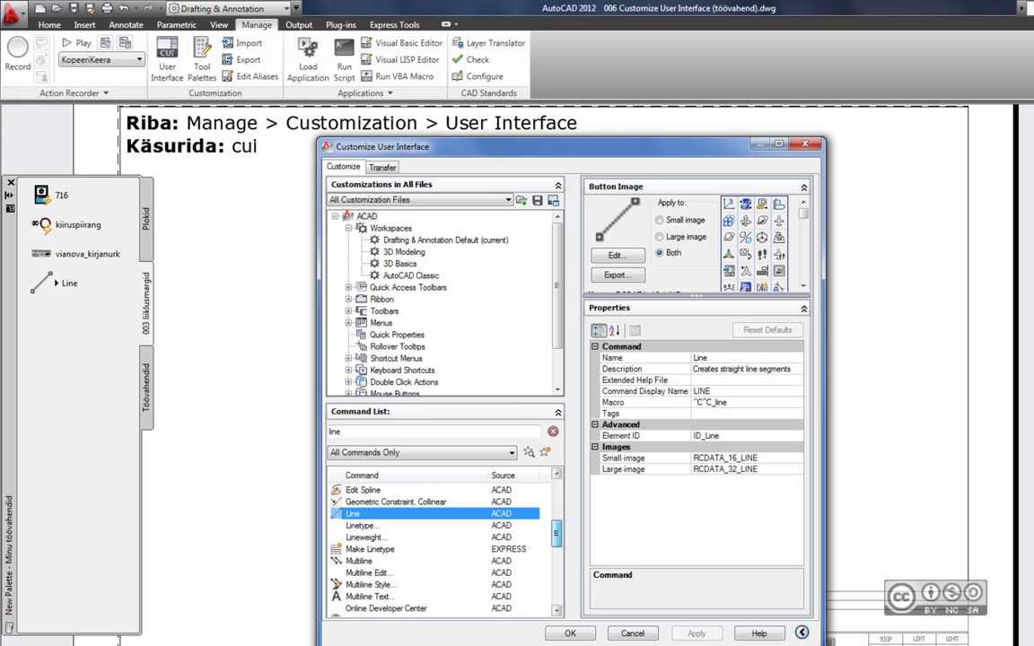
pyautogui.scroll(-2, 439, 547)
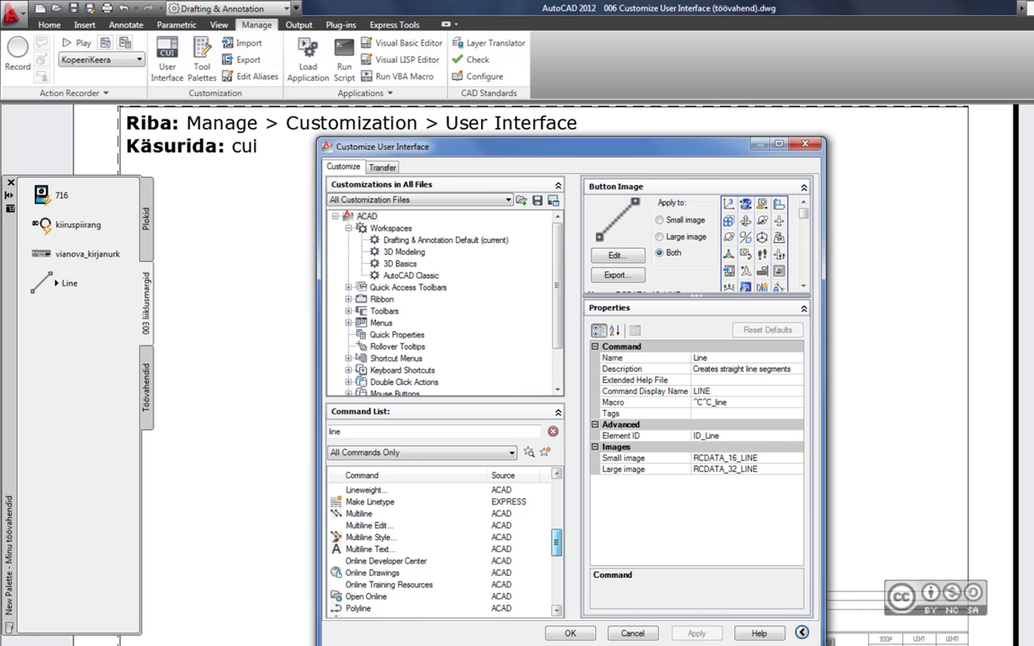
pyautogui.scroll(-1, 440, 547)
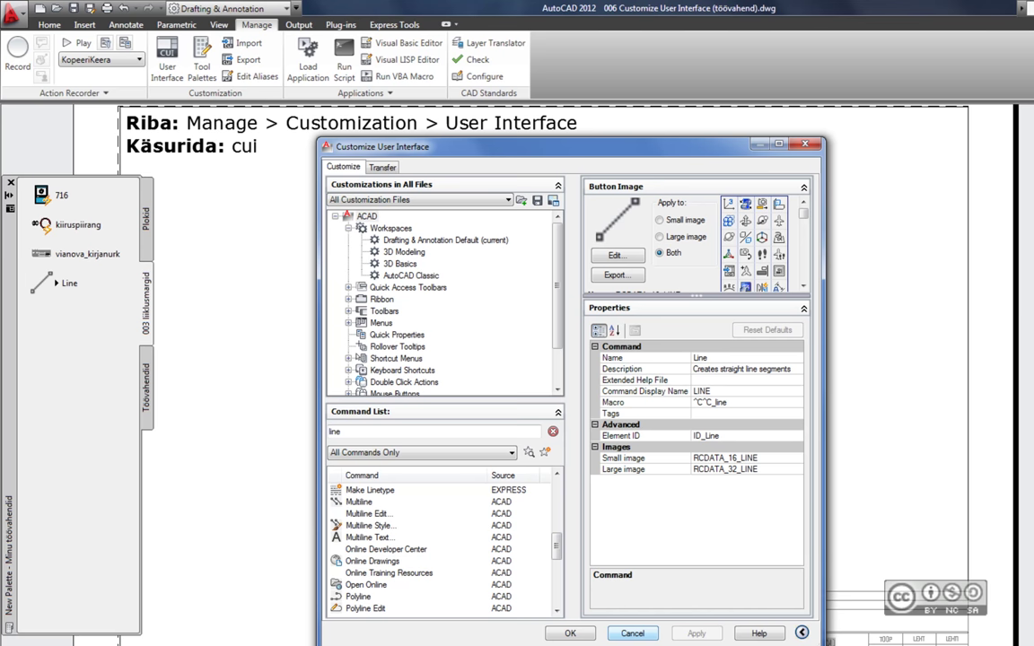
pyautogui.click(570, 632)
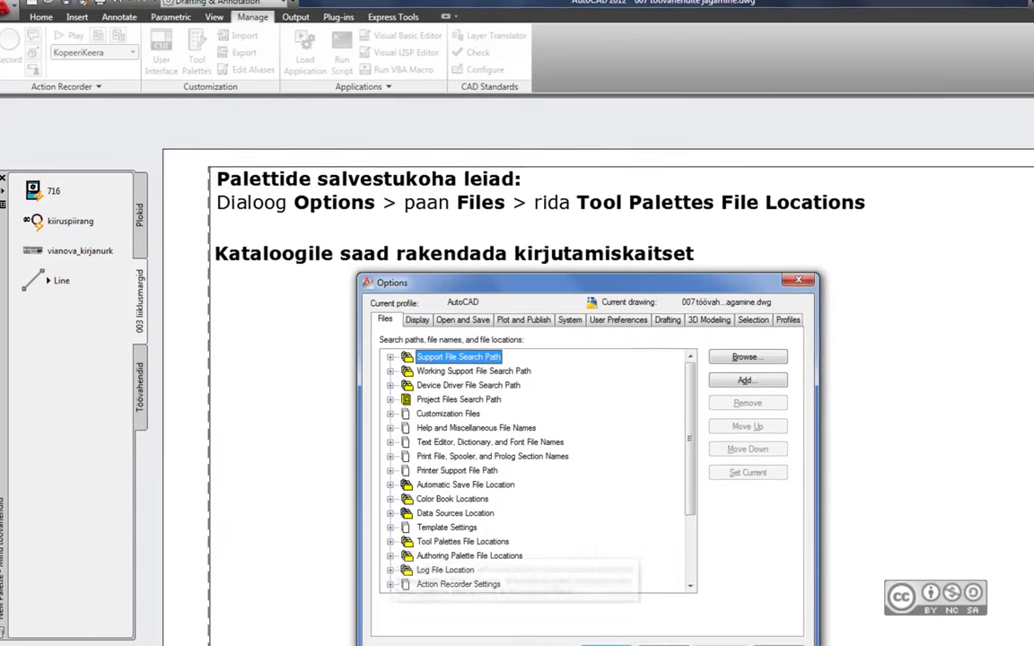
# - Expand Tool Palettes File Locations and put the ToolPalette folder path into edit mode
pyautogui.doubleClick(466, 544)
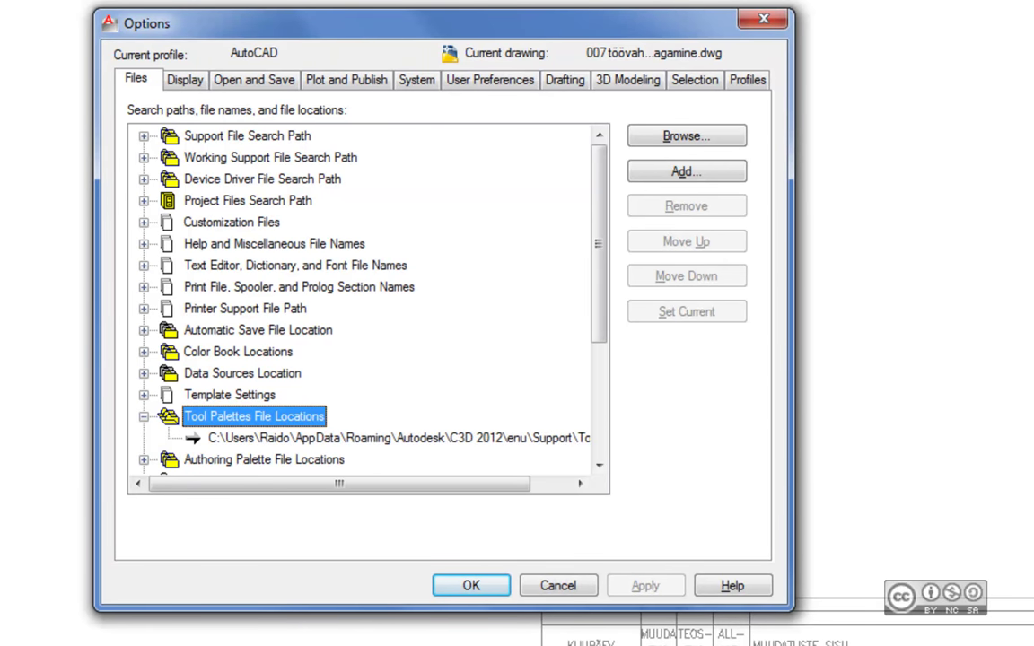
pyautogui.click(395, 437)
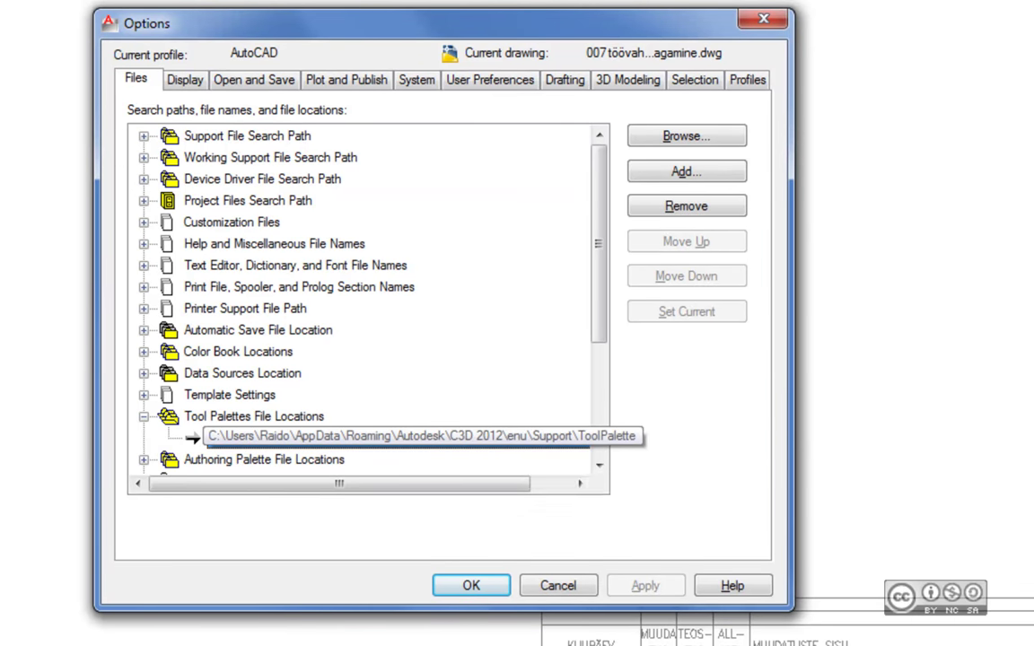
pyautogui.click(395, 436)
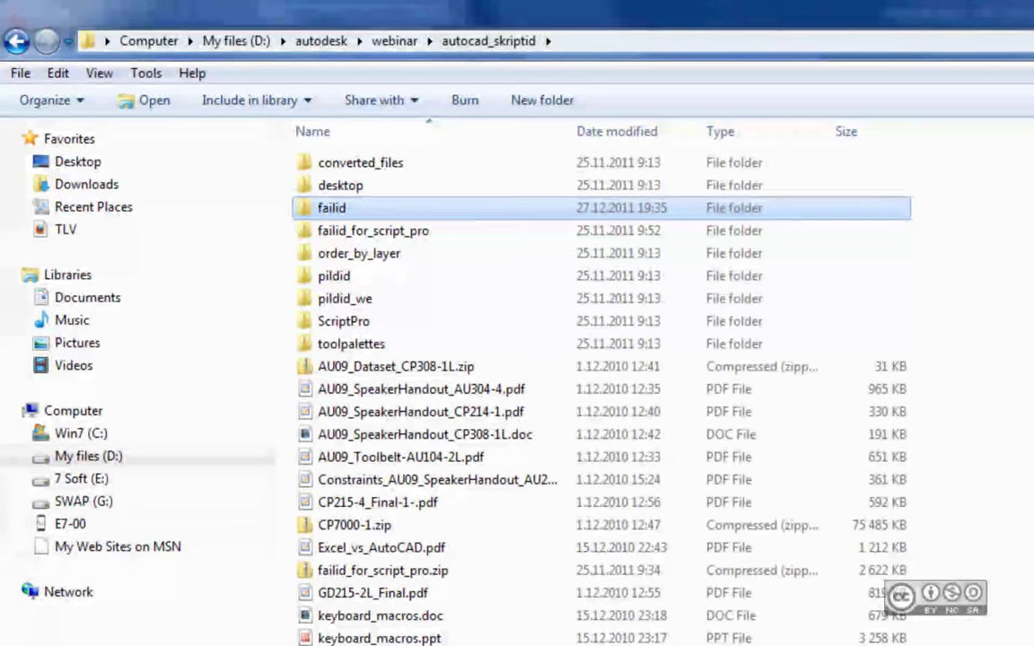
# - Go to the copied ToolPalette path in Explorer and browse its Palettes and Images subfolders
pyautogui.hotkey('alt', 'd')
pyautogui.write('C:\\Users\\Raido\\AppData\\Roaming\\Autodesk\\C3D 2012\\enu\\Support\\ToolPalette')
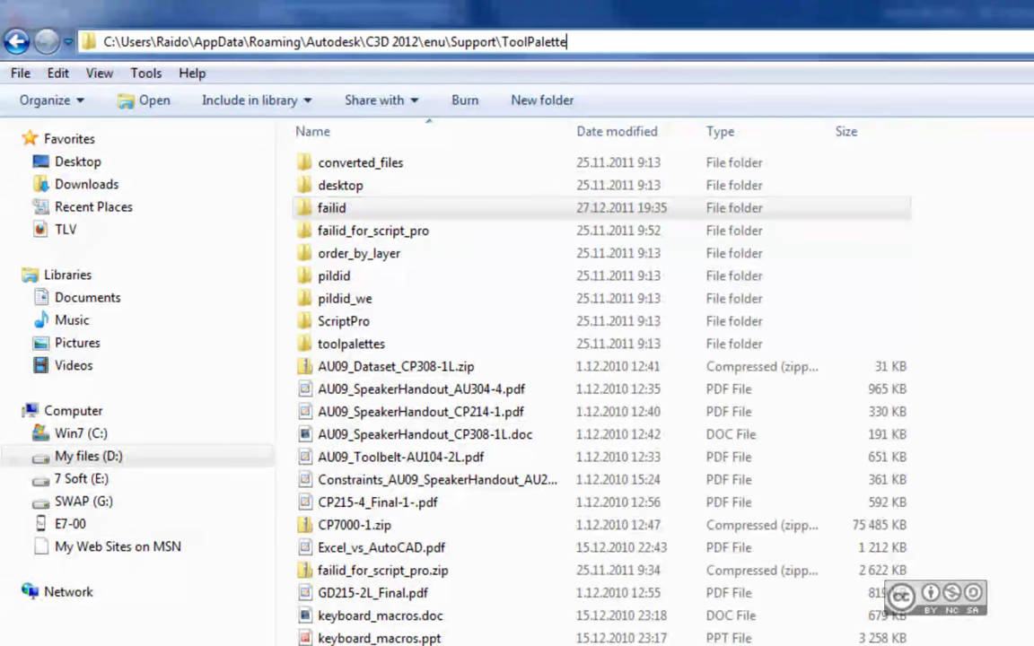
pyautogui.click(103, 41)
pyautogui.press('Return')
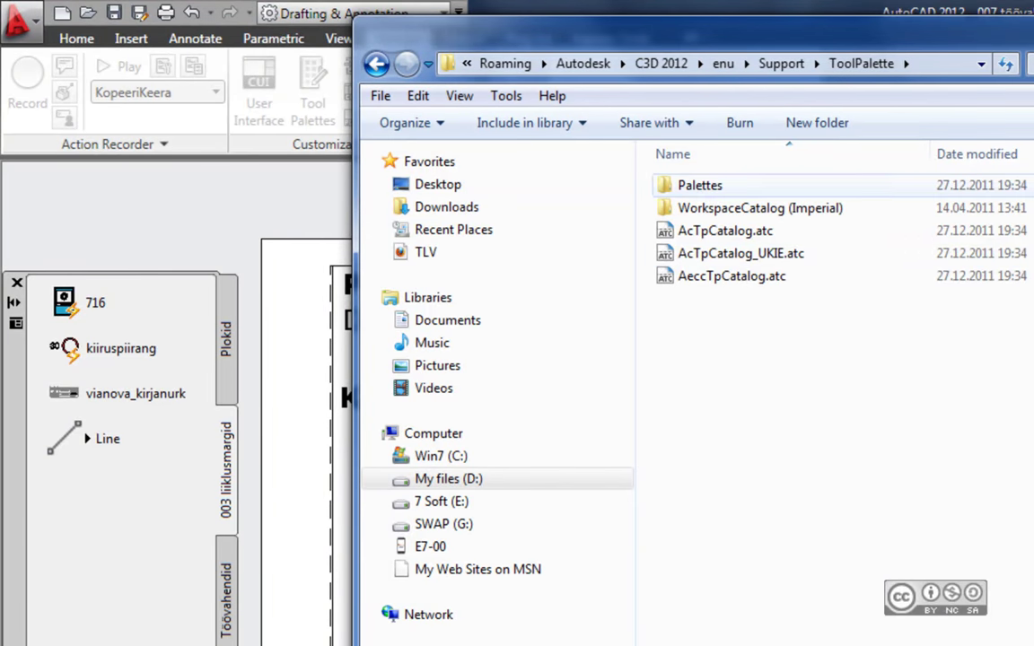
pyautogui.doubleClick(700, 184)
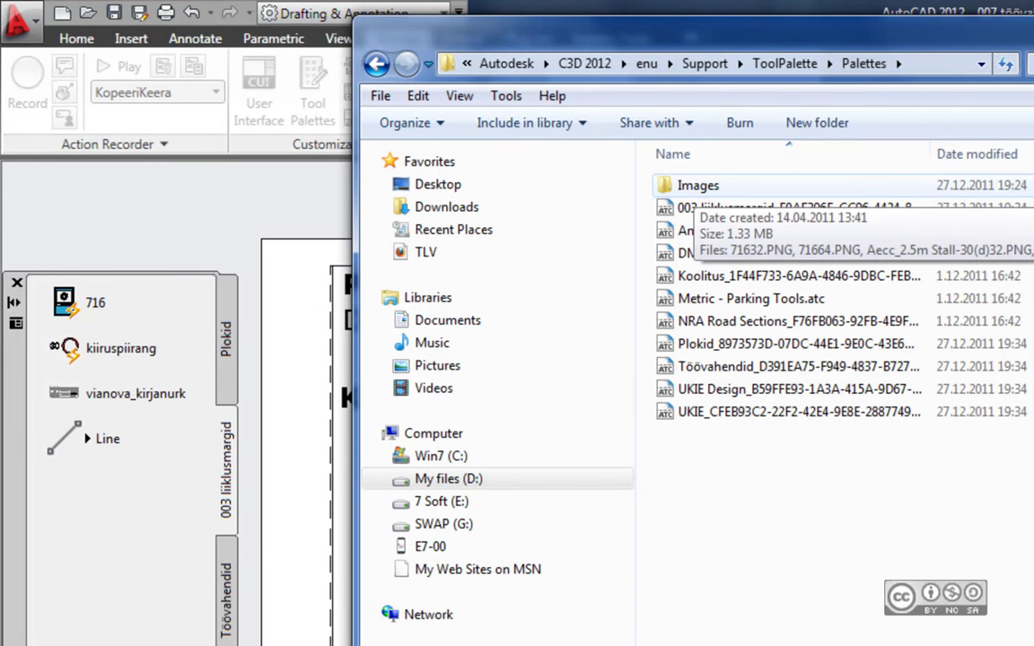
pyautogui.doubleClick(698, 184)
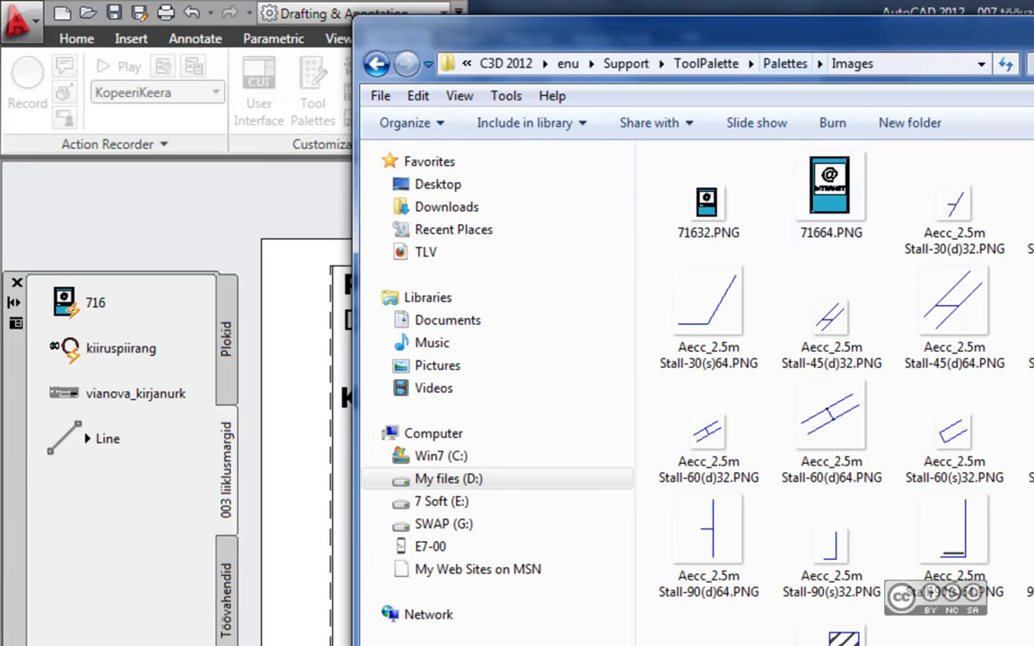
pyautogui.hotkey('alt', 'Up')
pyautogui.hotkey('alt', 'Up')
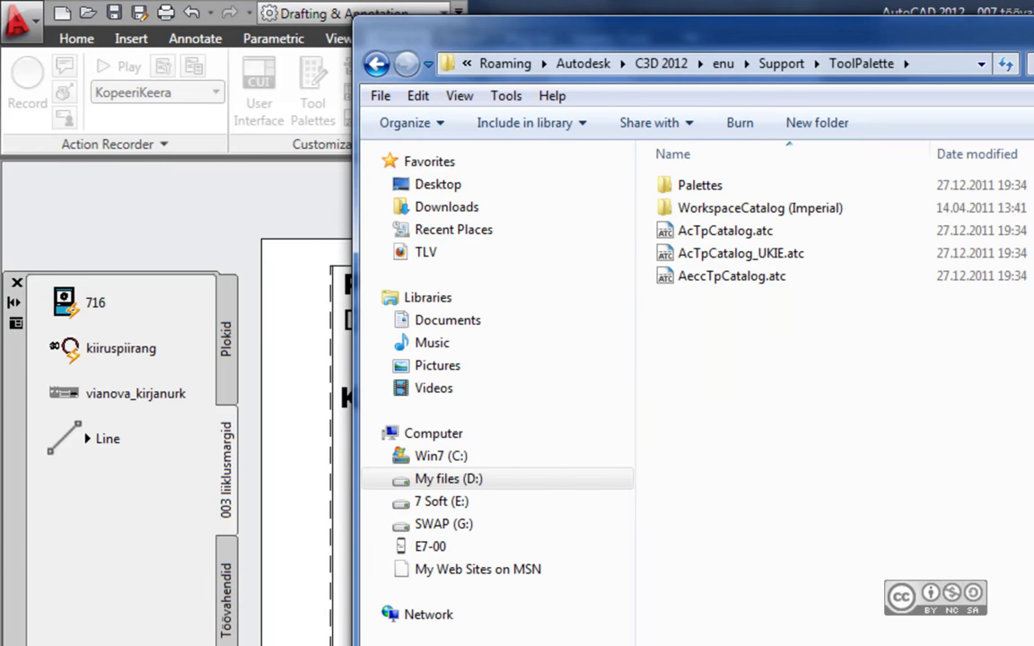
# - Navigate Explorer to D:\autodesk\Koolitused\toolpalettes and select its full address-bar path
pyautogui.hotkey('alt', 'Up')
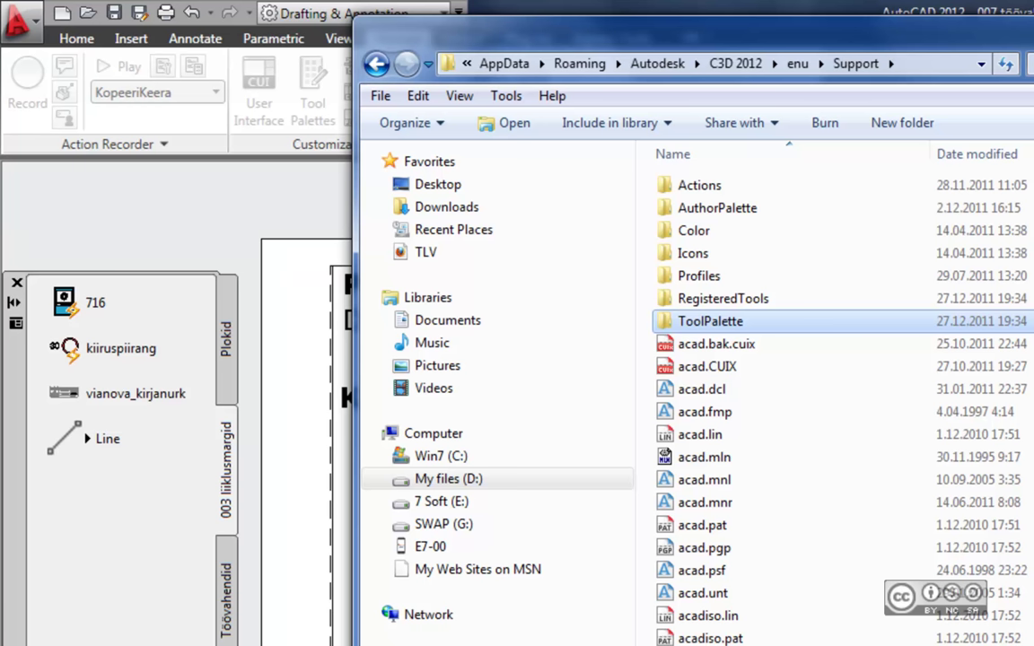
pyautogui.moveTo(700, 27); pyautogui.dragTo(727, 75)
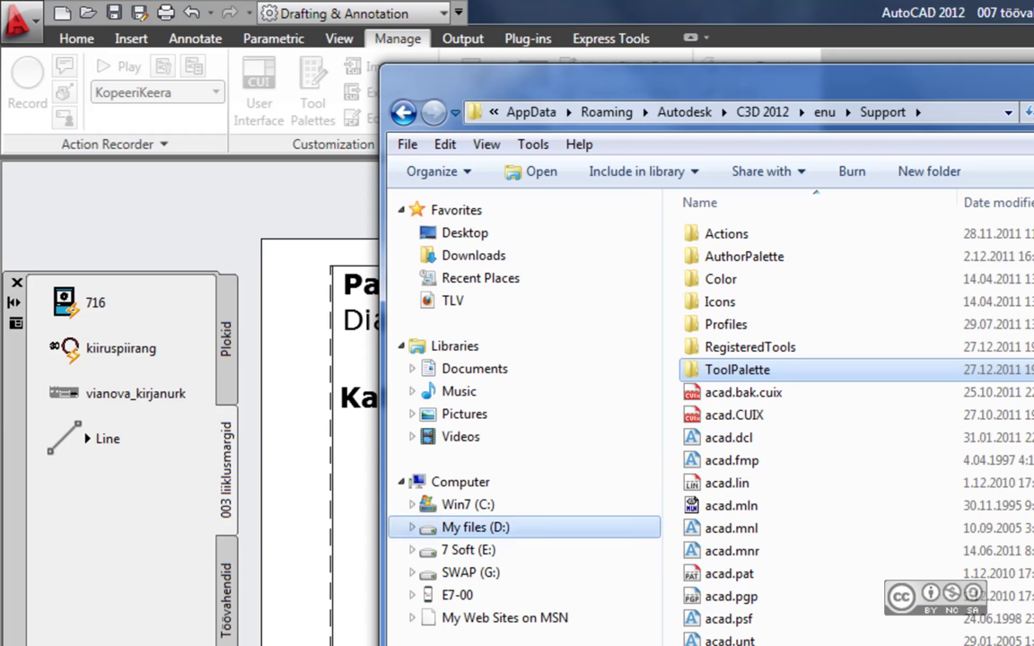
pyautogui.click(475, 527)
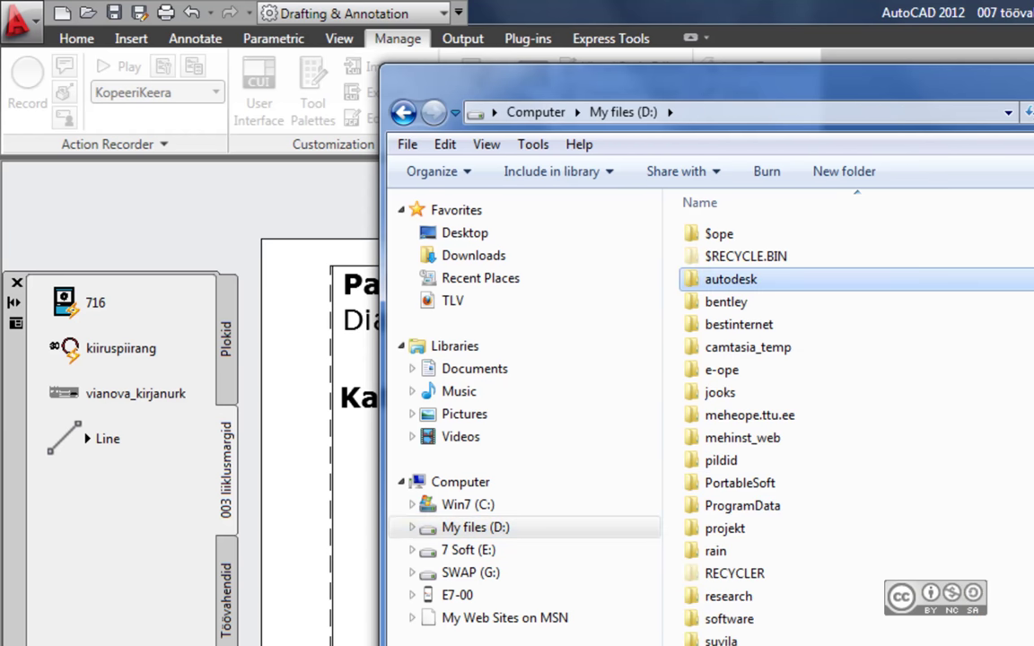
pyautogui.doubleClick(730, 279)
pyautogui.doubleClick(728, 505)
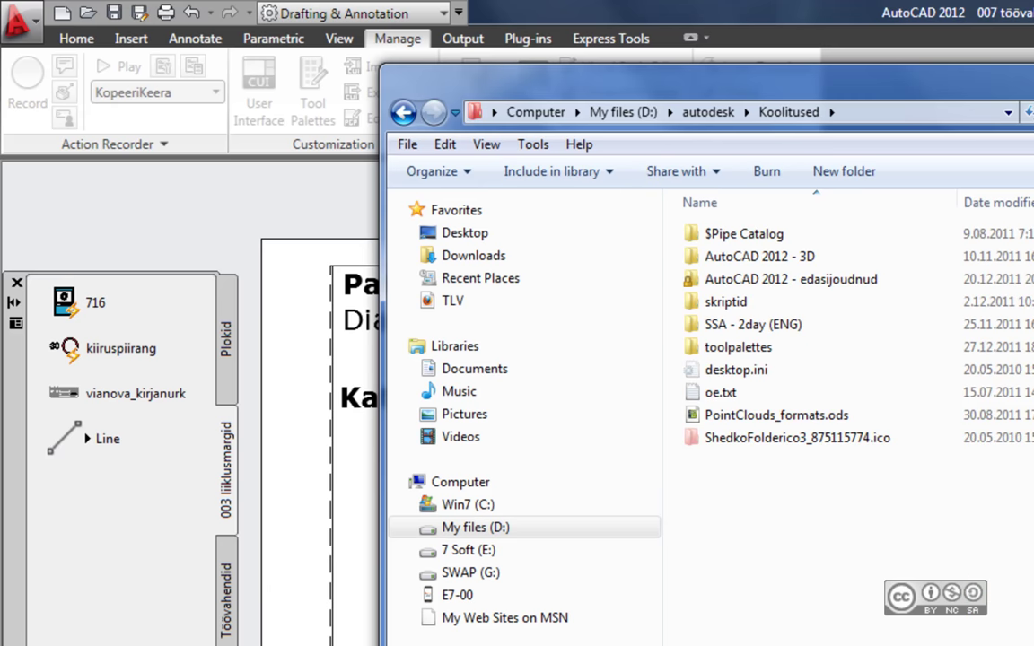
pyautogui.doubleClick(736, 347)
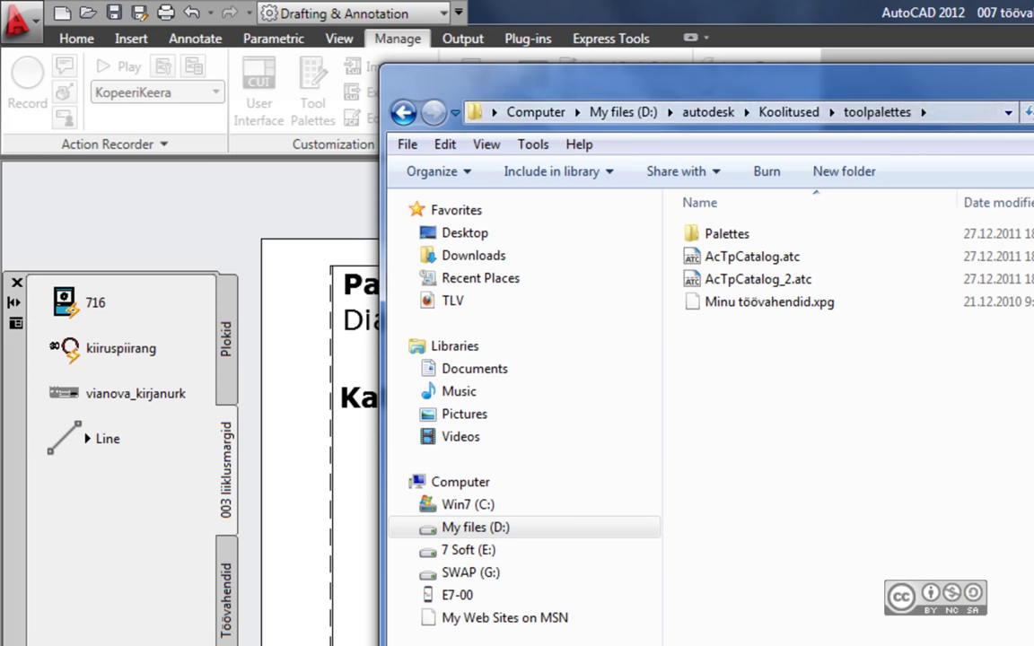
pyautogui.click(964, 112)
pyautogui.press('End')
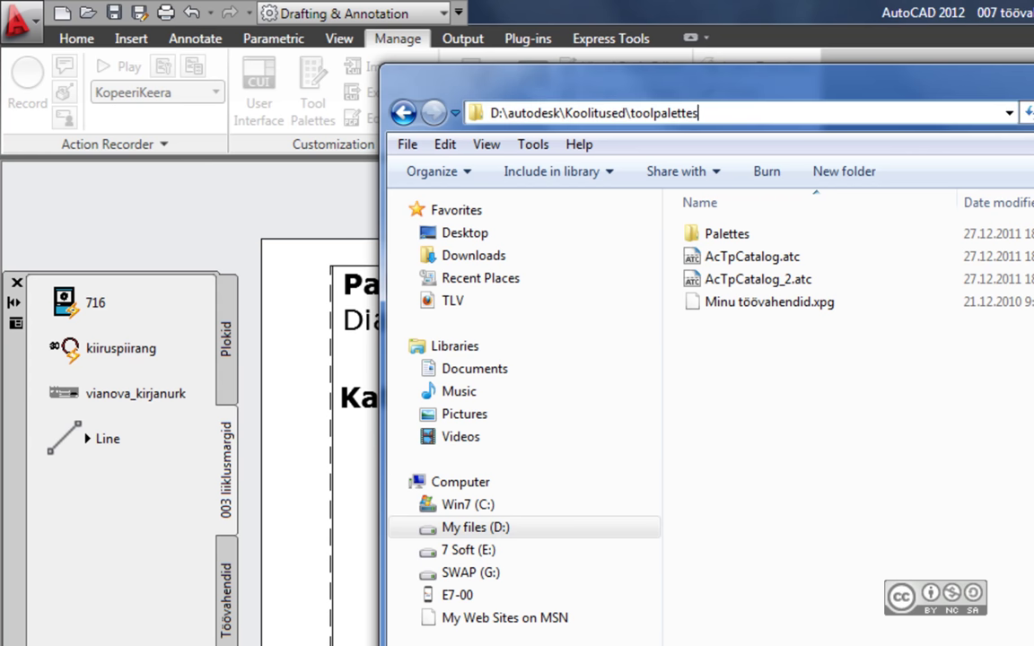
pyautogui.hotkey('ctrl', 'a')
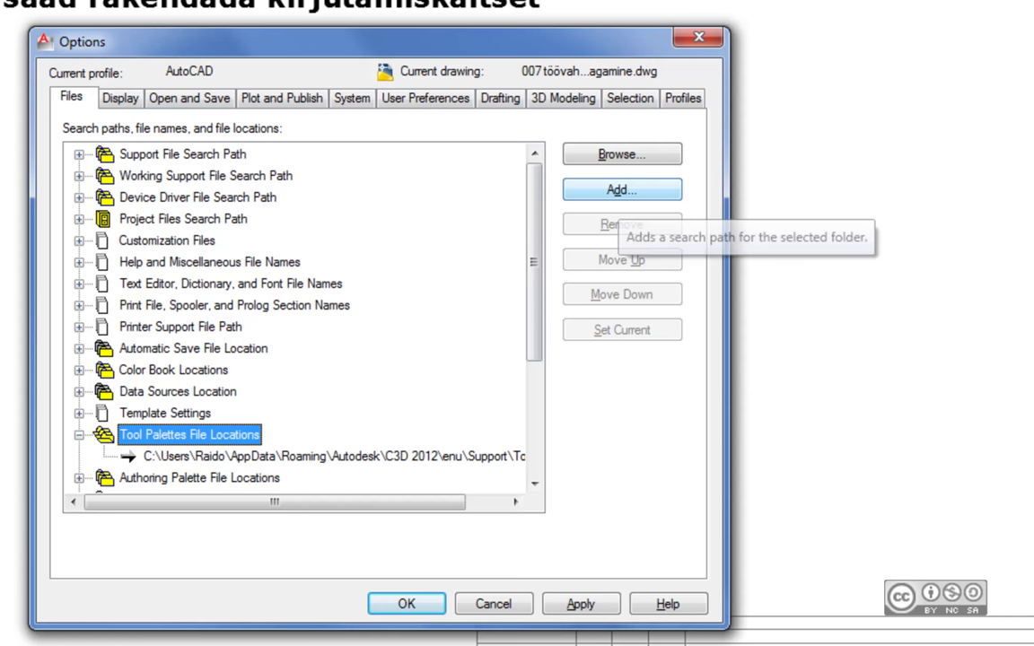
# - Add D:\autodesk\Koolitused\toolpalettes as a new Tool Palettes File Location
pyautogui.click(619, 189)
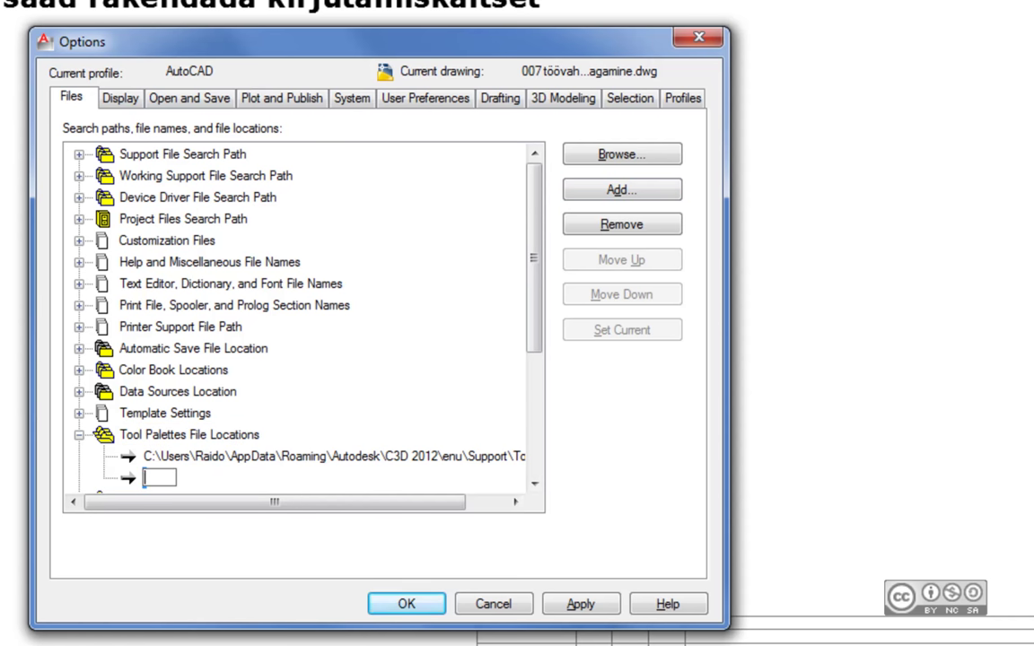
pyautogui.write('D:\\autodesk\\Koolitused\\toolpalettes')
pyautogui.click(207, 458)
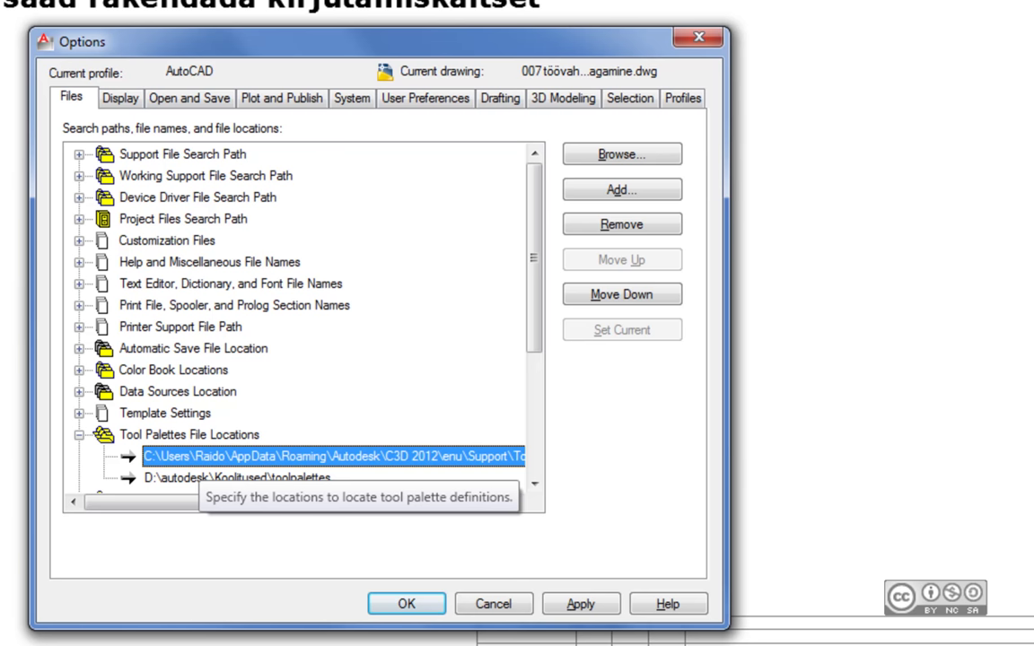
# - Change the original ToolPalette path's drive to D and accept the missing-path warning
pyautogui.press('F2')
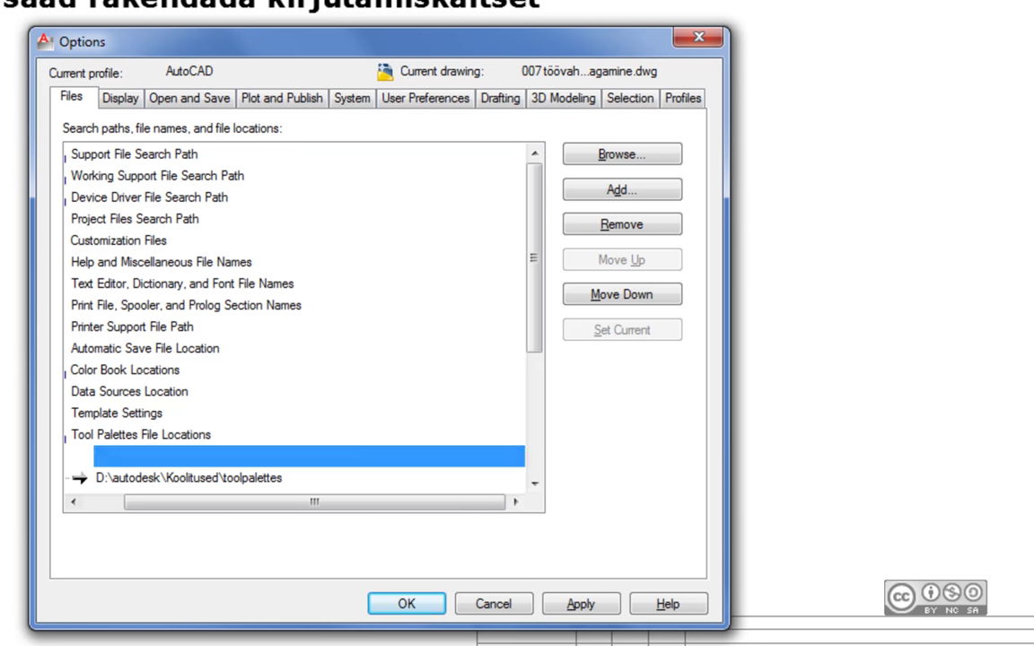
pyautogui.press('Home')
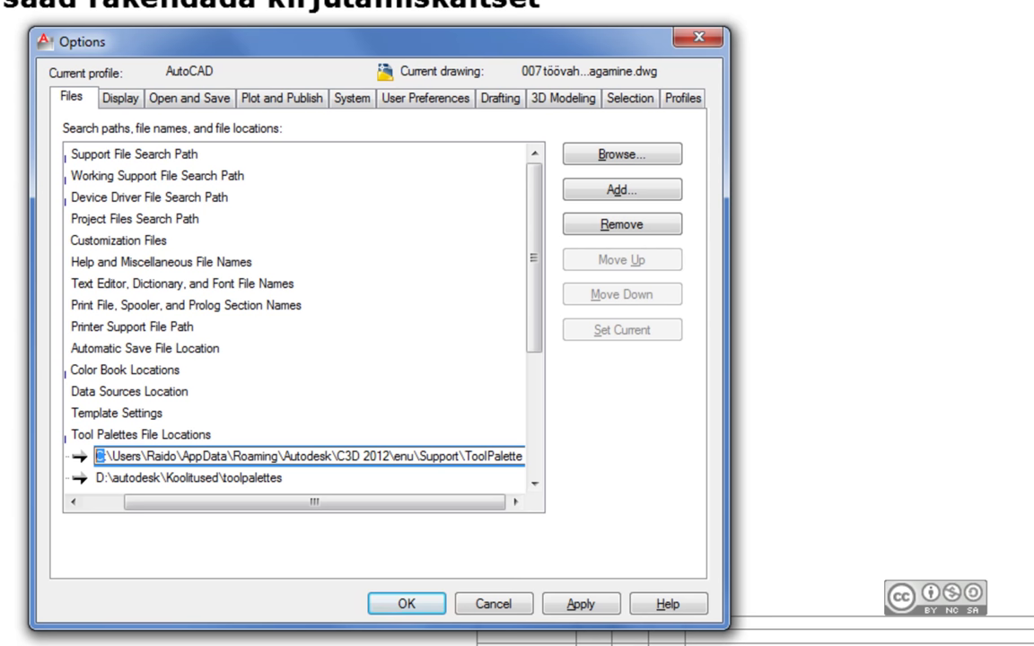
pyautogui.write('D')
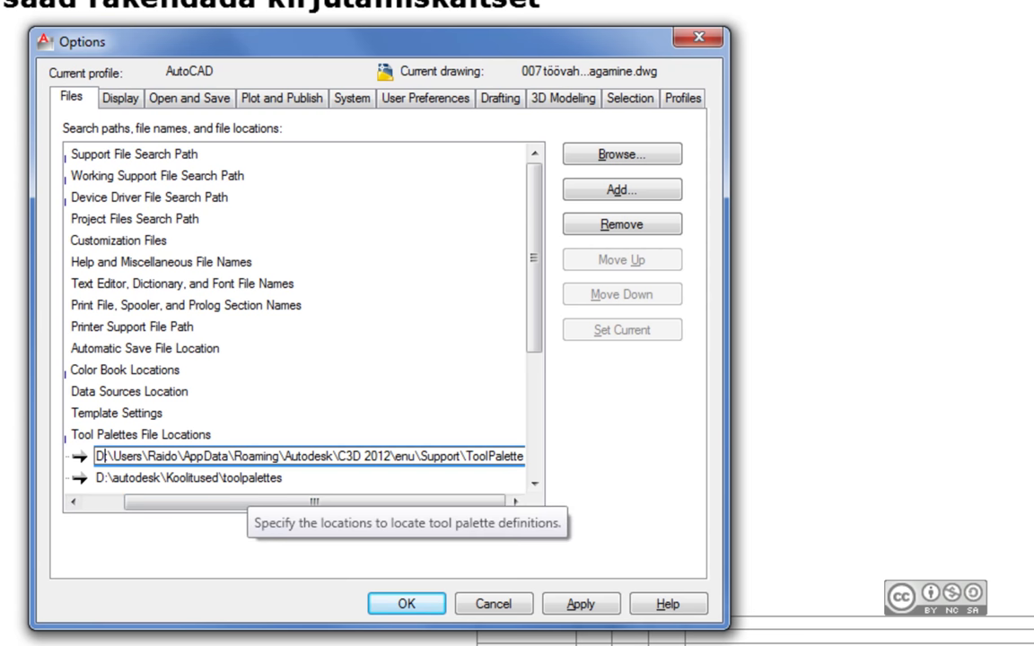
pyautogui.press('Return')
pyautogui.press('Left')
pyautogui.press('Return')
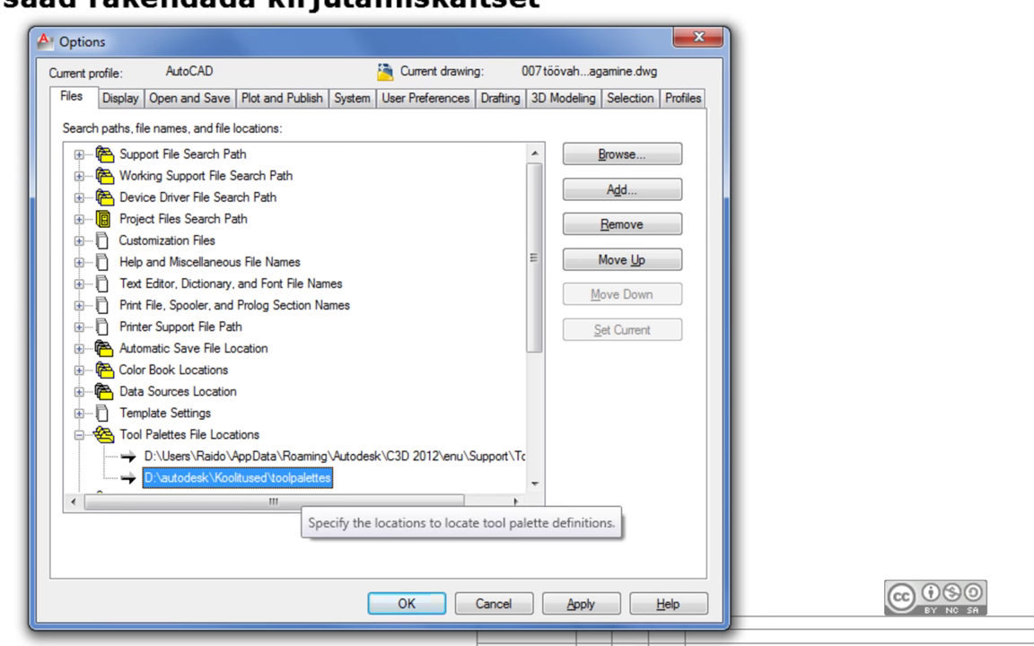
# - Apply the Options with OK and browse the Skriptid, Location, Kanal_polved and Jooned palettes
pyautogui.click(580, 604)
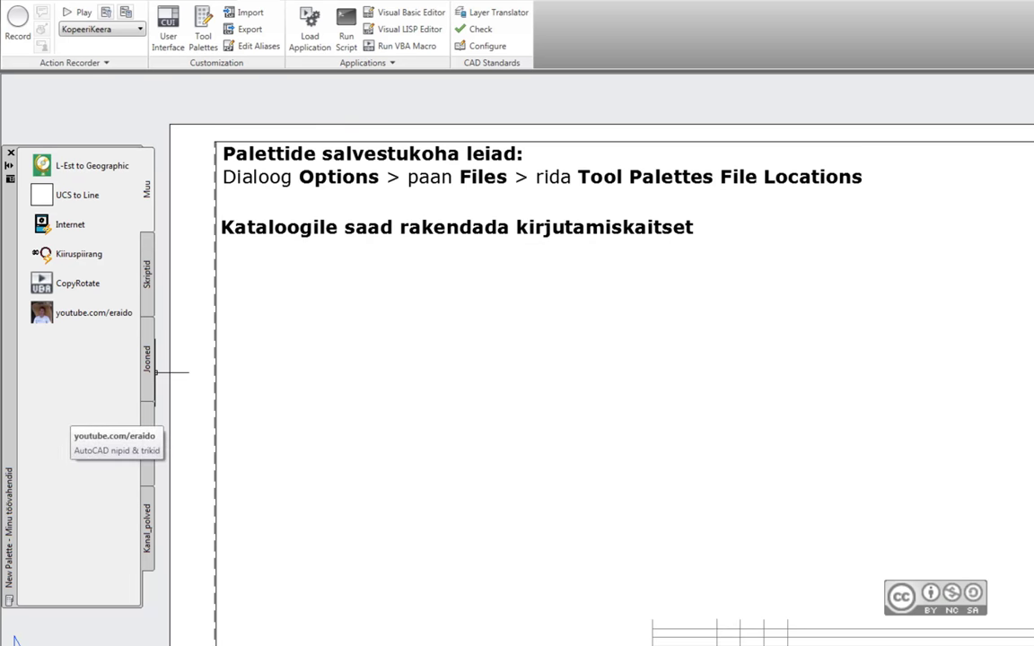
pyautogui.click(147, 273)
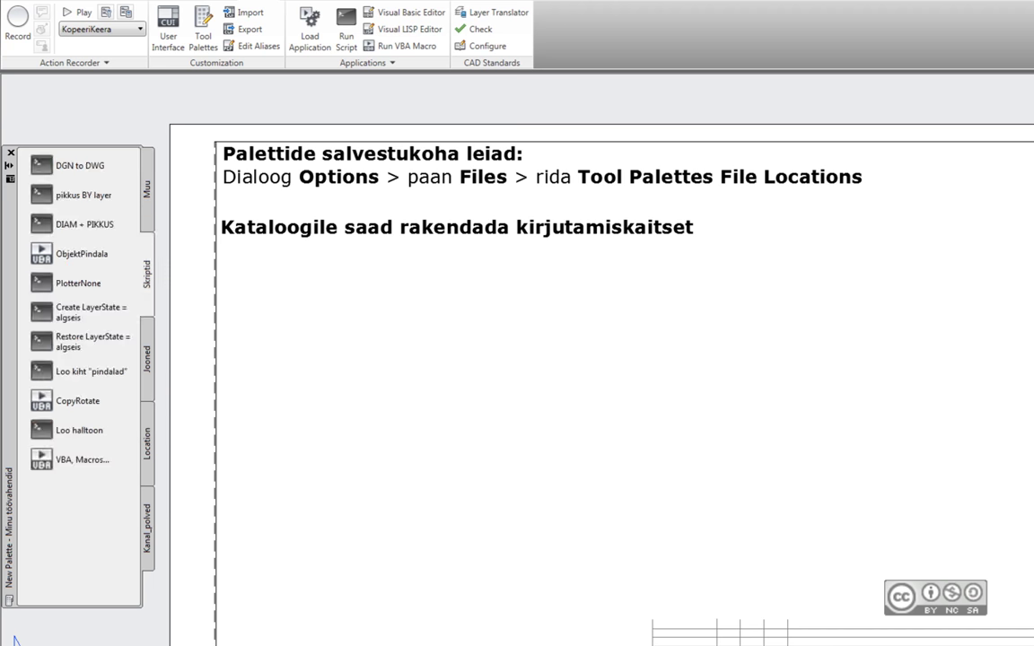
pyautogui.click(147, 359)
pyautogui.click(147, 441)
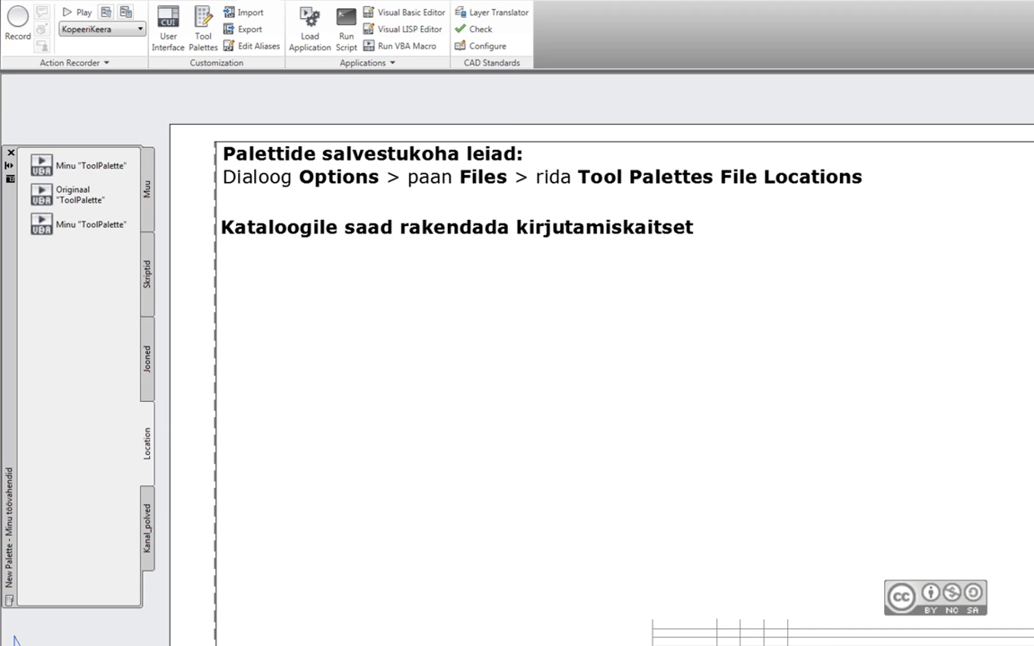
pyautogui.click(147, 527)
pyautogui.click(147, 358)
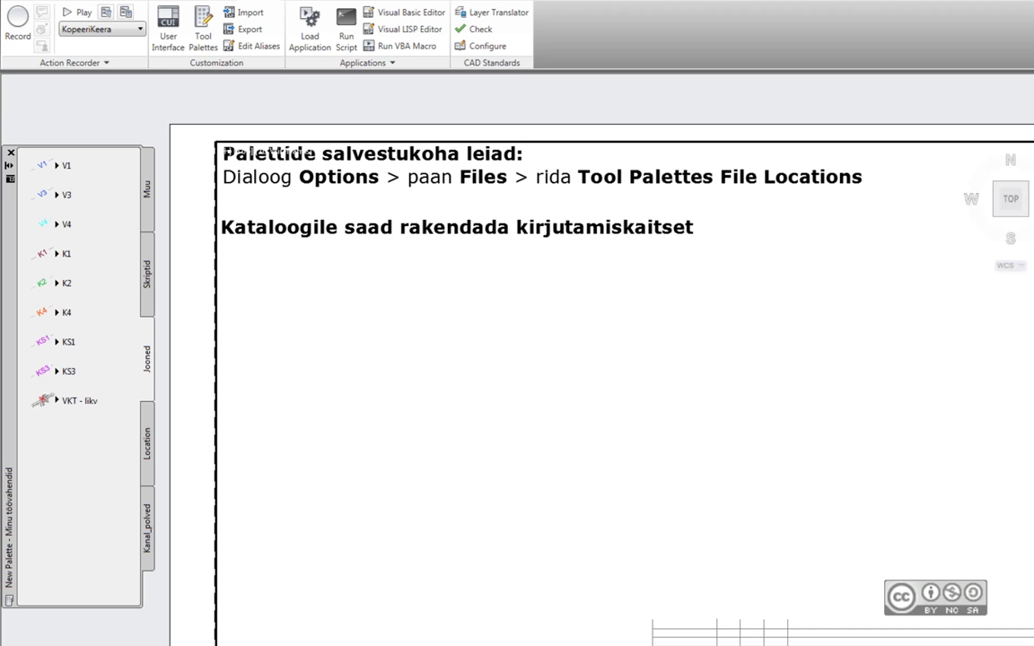
# - Draw a two-point line with the V1 palette tool
pyautogui.click(43, 164)
pyautogui.click(386, 427)
pyautogui.click(611, 324)
pyautogui.press('Return')
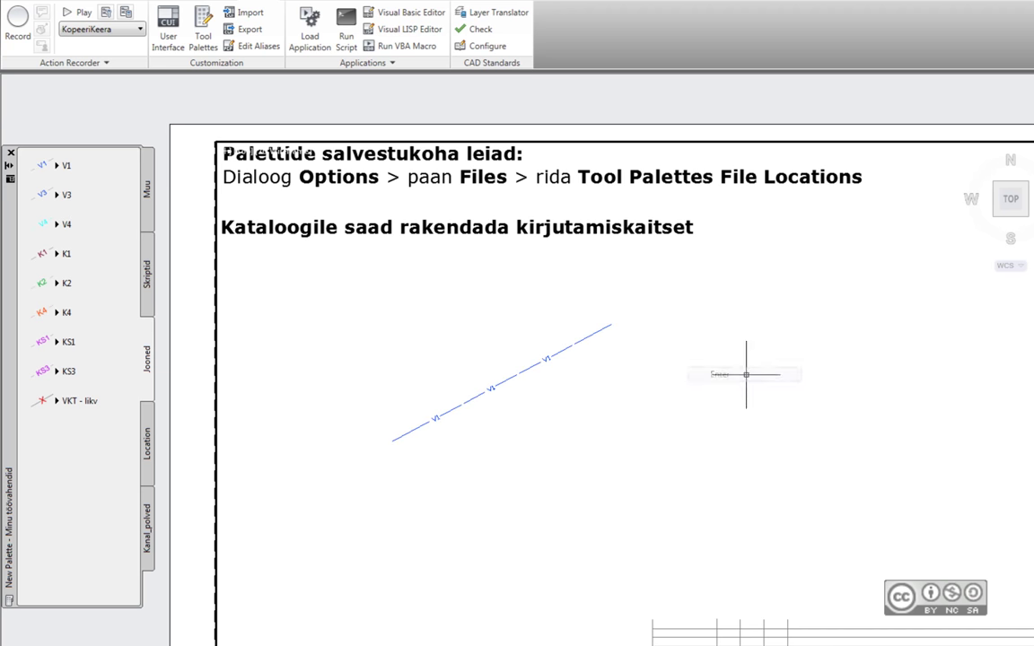
# - Test-insert the Internet block from the Muu palette, delete it, and bring up the toolpalettes folder
pyautogui.click(147, 273)
pyautogui.click(148, 188)
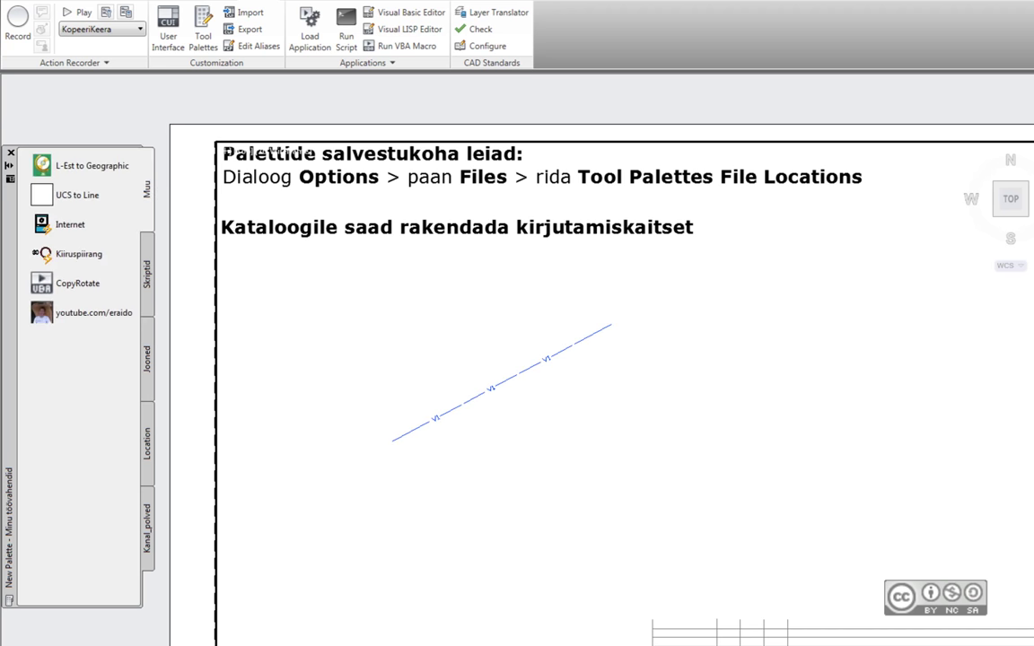
pyautogui.click(70, 225)
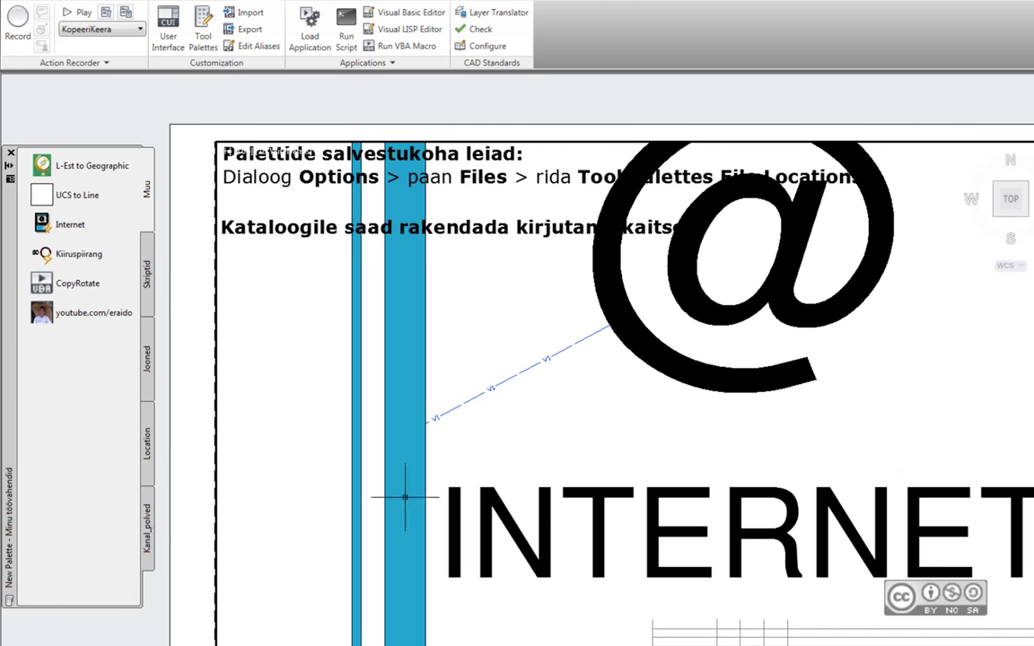
pyautogui.click(350, 496)
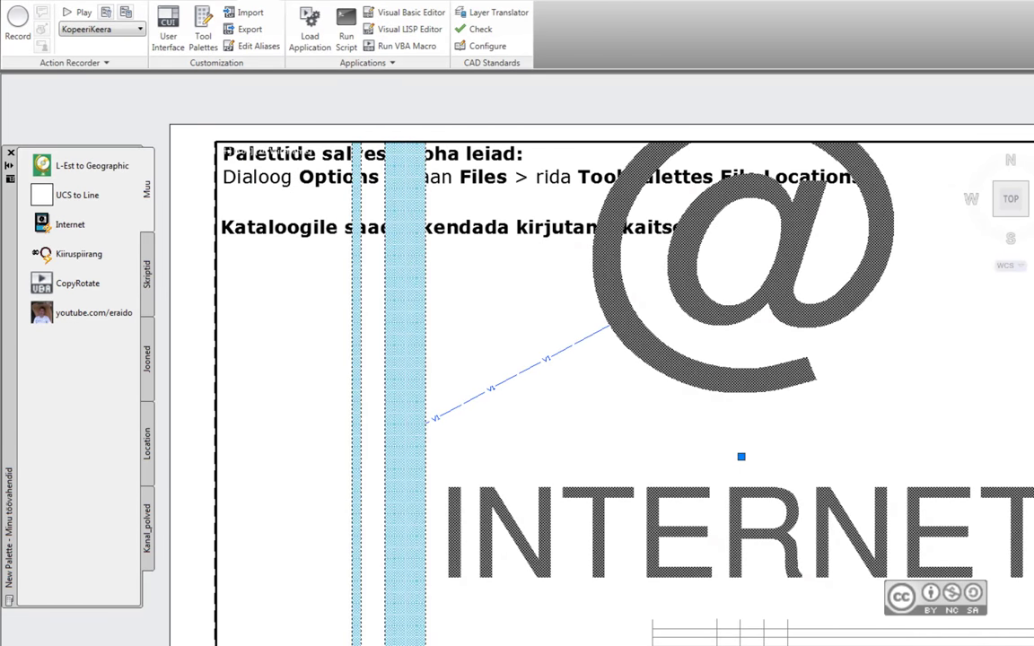
pyautogui.press('Delete')
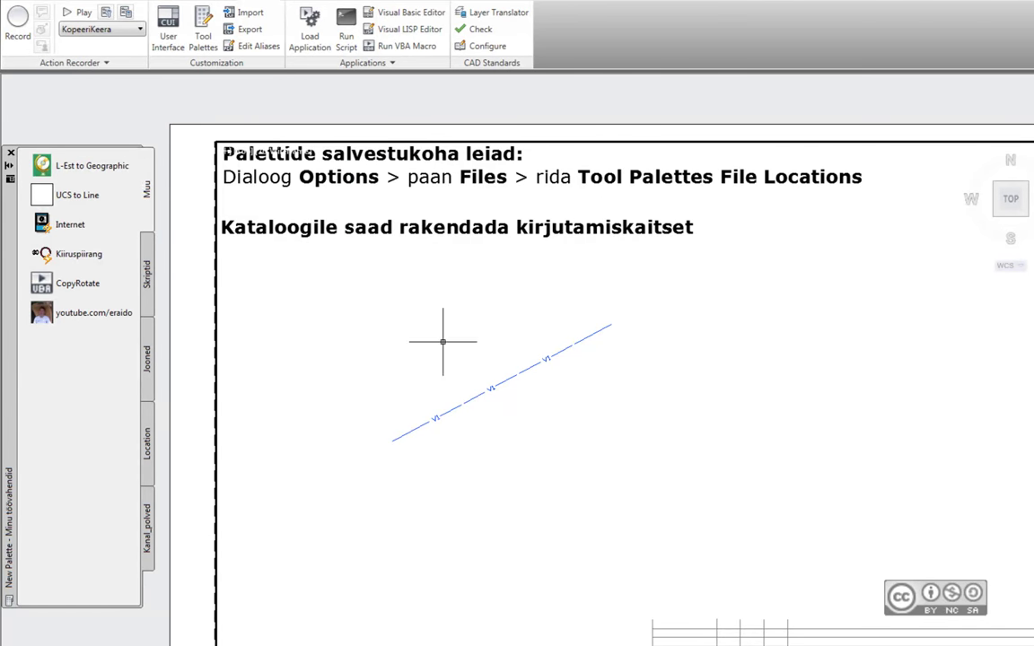
pyautogui.click(224, 641)
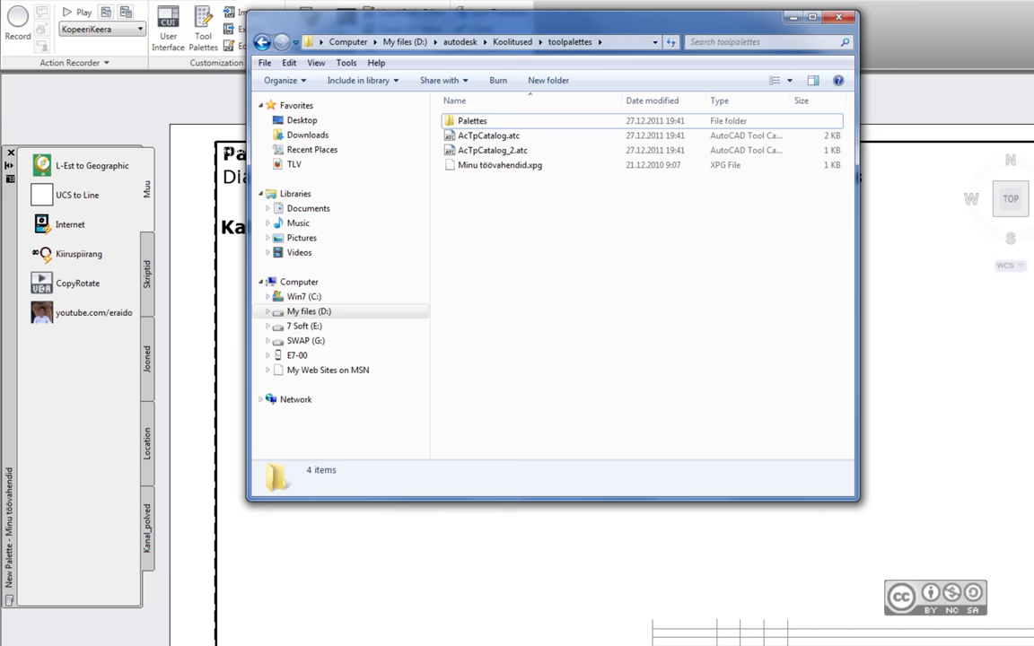
# - Create a new folder named joonised in the toolpalettes folder
pyautogui.rightClick(514, 212)
pyautogui.moveTo(610, 394)
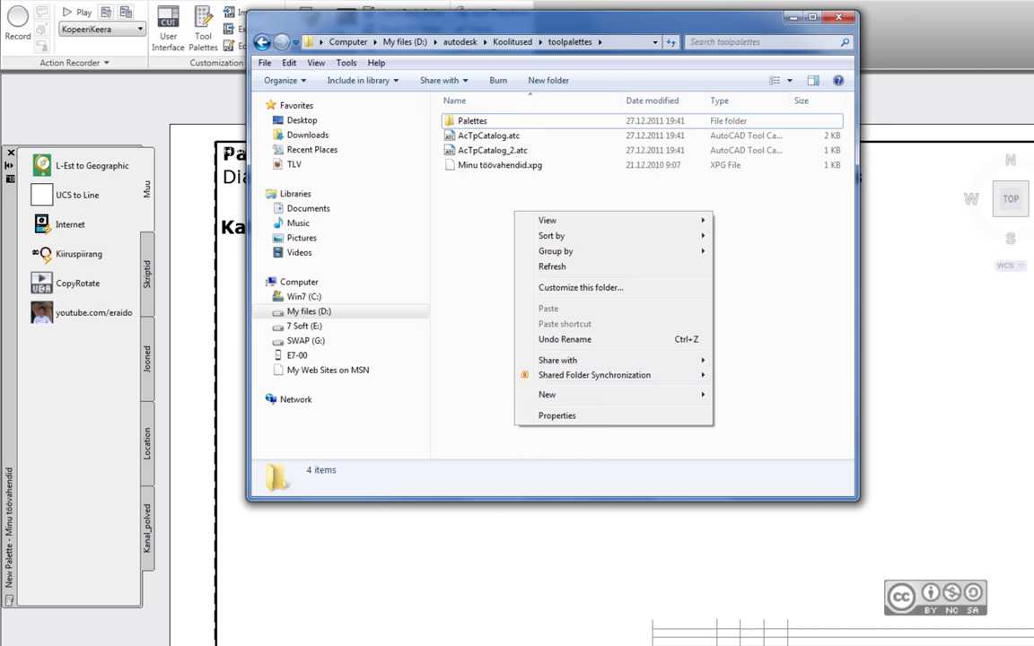
pyautogui.click(745, 394)
pyautogui.write('joonised')
pyautogui.press('Return')
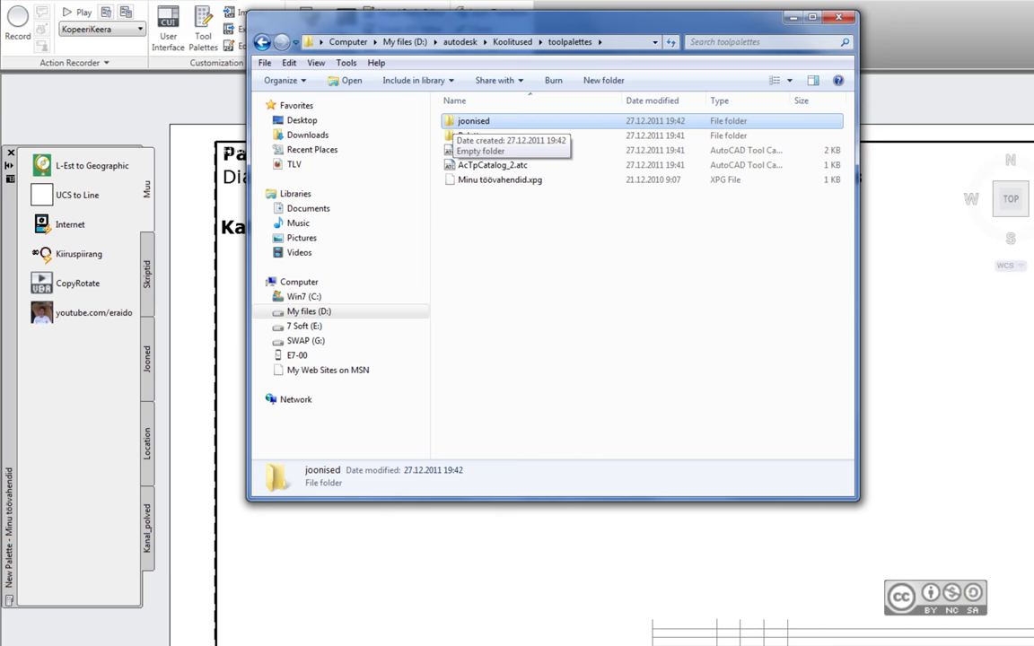
pyautogui.keyDown('ctrl'); pyautogui.click(467, 122); pyautogui.keyUp('ctrl')
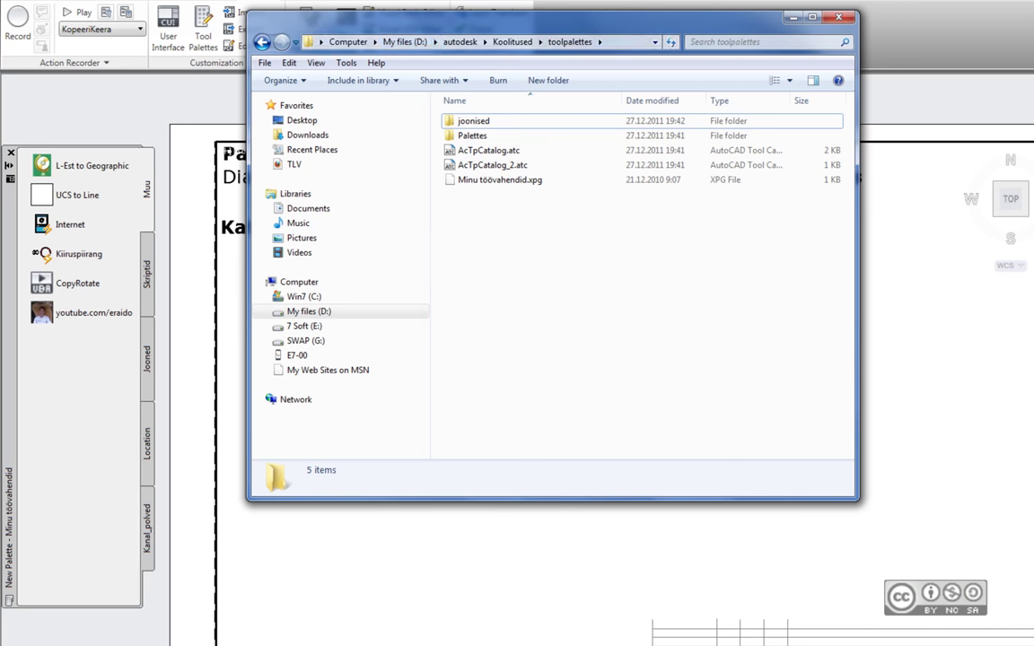
pyautogui.rightClick(73, 227)
# - View the Internet tool's Properties and cancel without changes
pyautogui.click(121, 381)
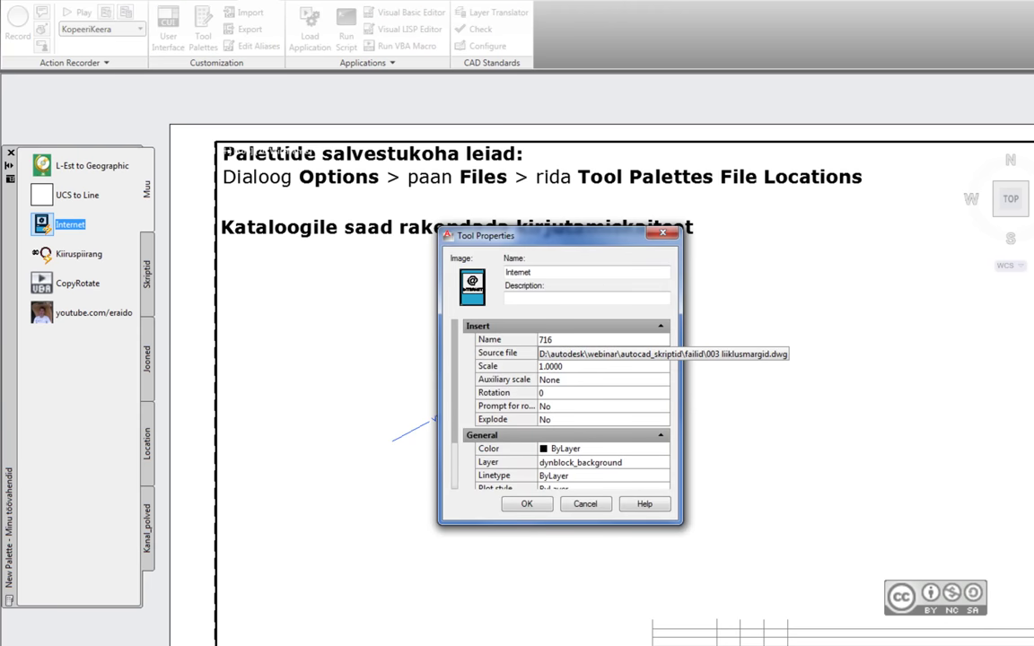
pyautogui.click(567, 502)
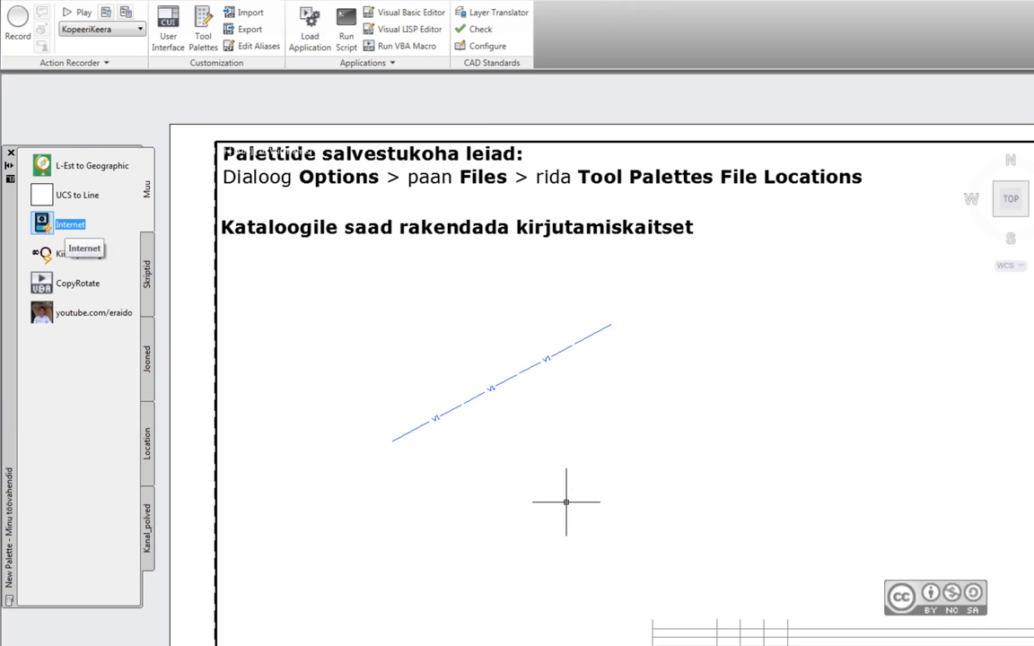